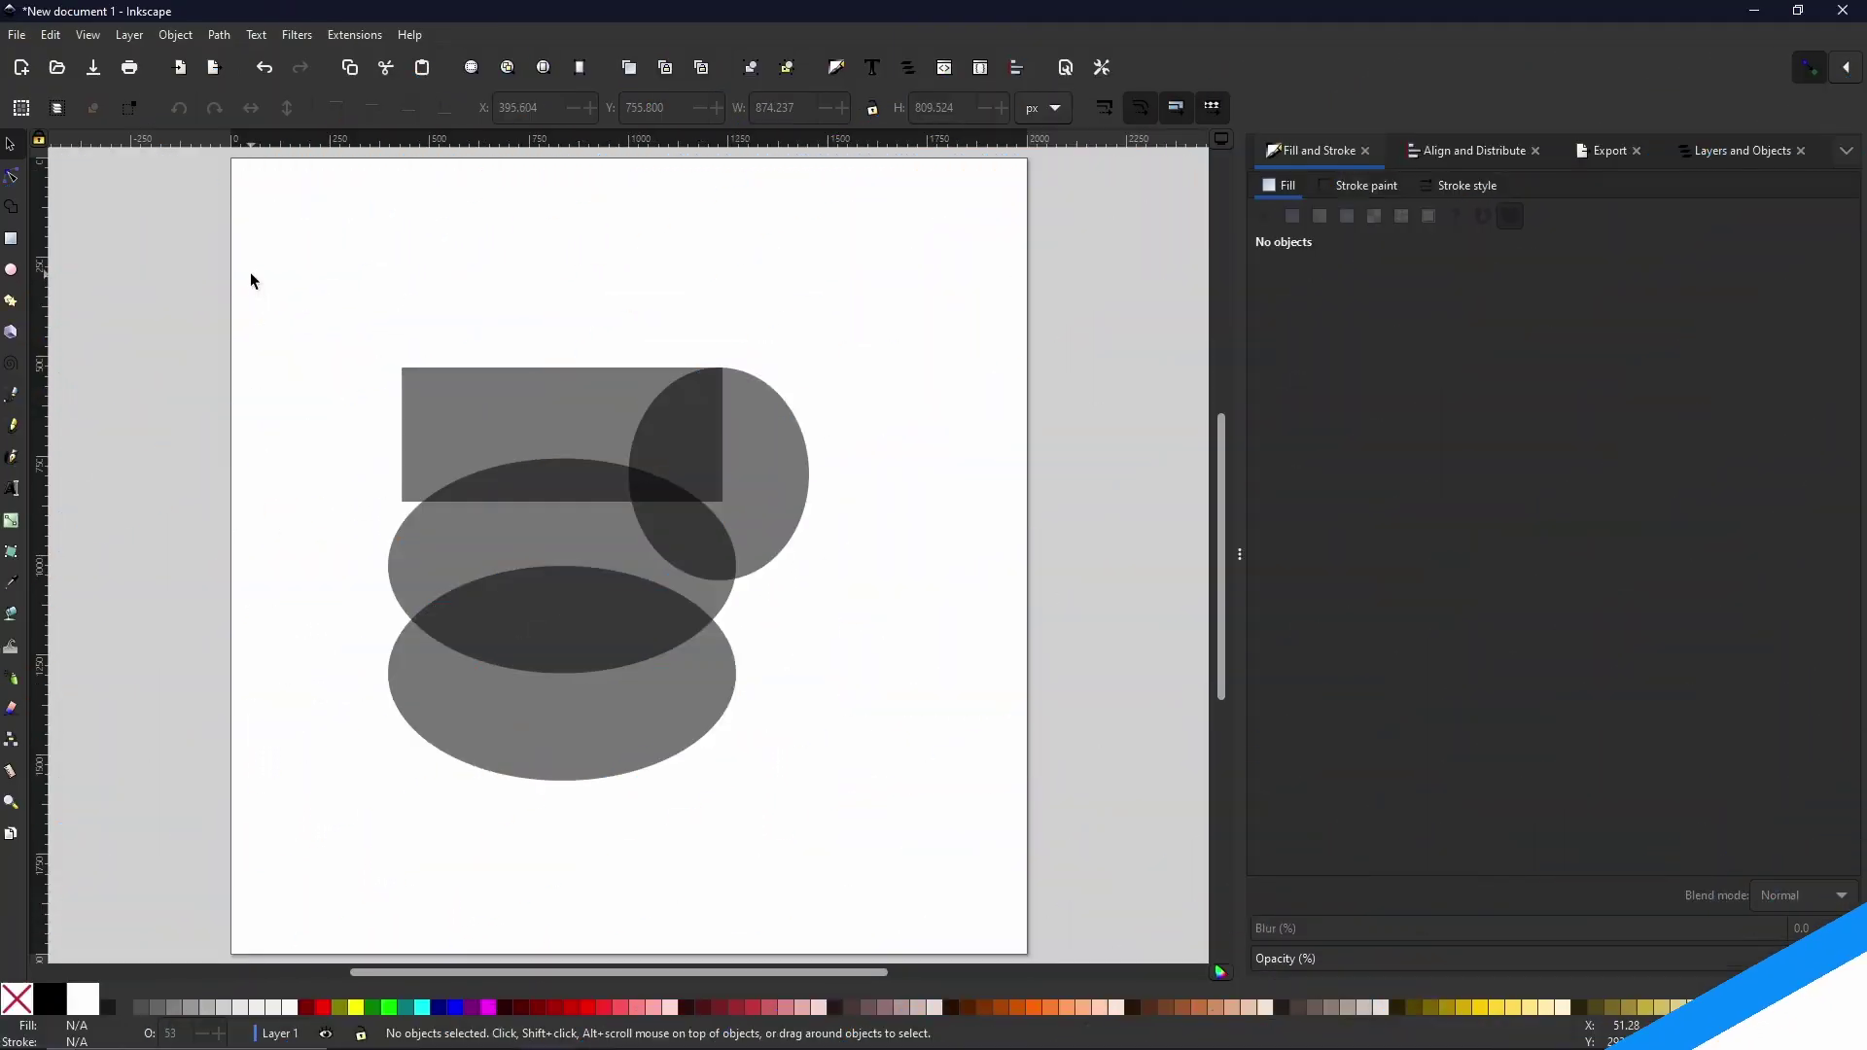
Select the four overlapping shapes and delete three overlap fragments with the Shape Builder.
{"action": "left_click_drag", "start_coordinate": [251, 281], "coordinate": [1046, 898]}
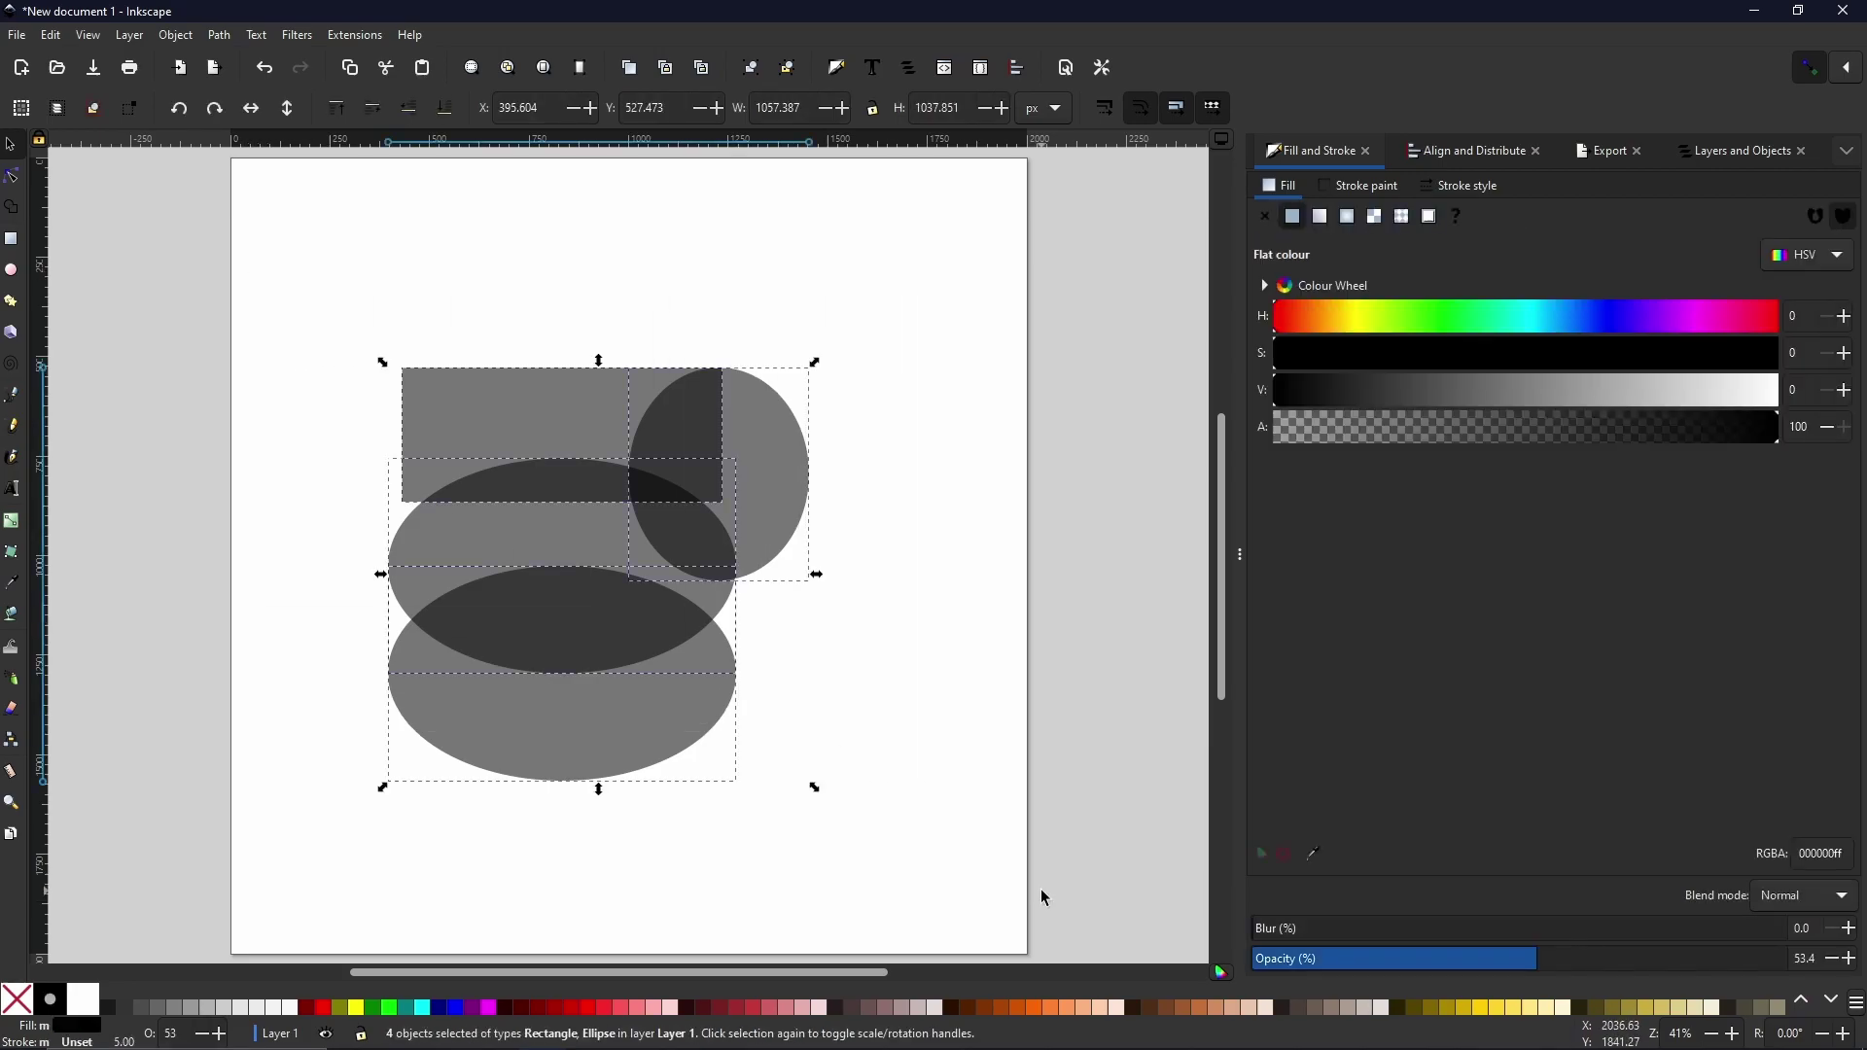
{"action": "left_click", "coordinate": [12, 209]}
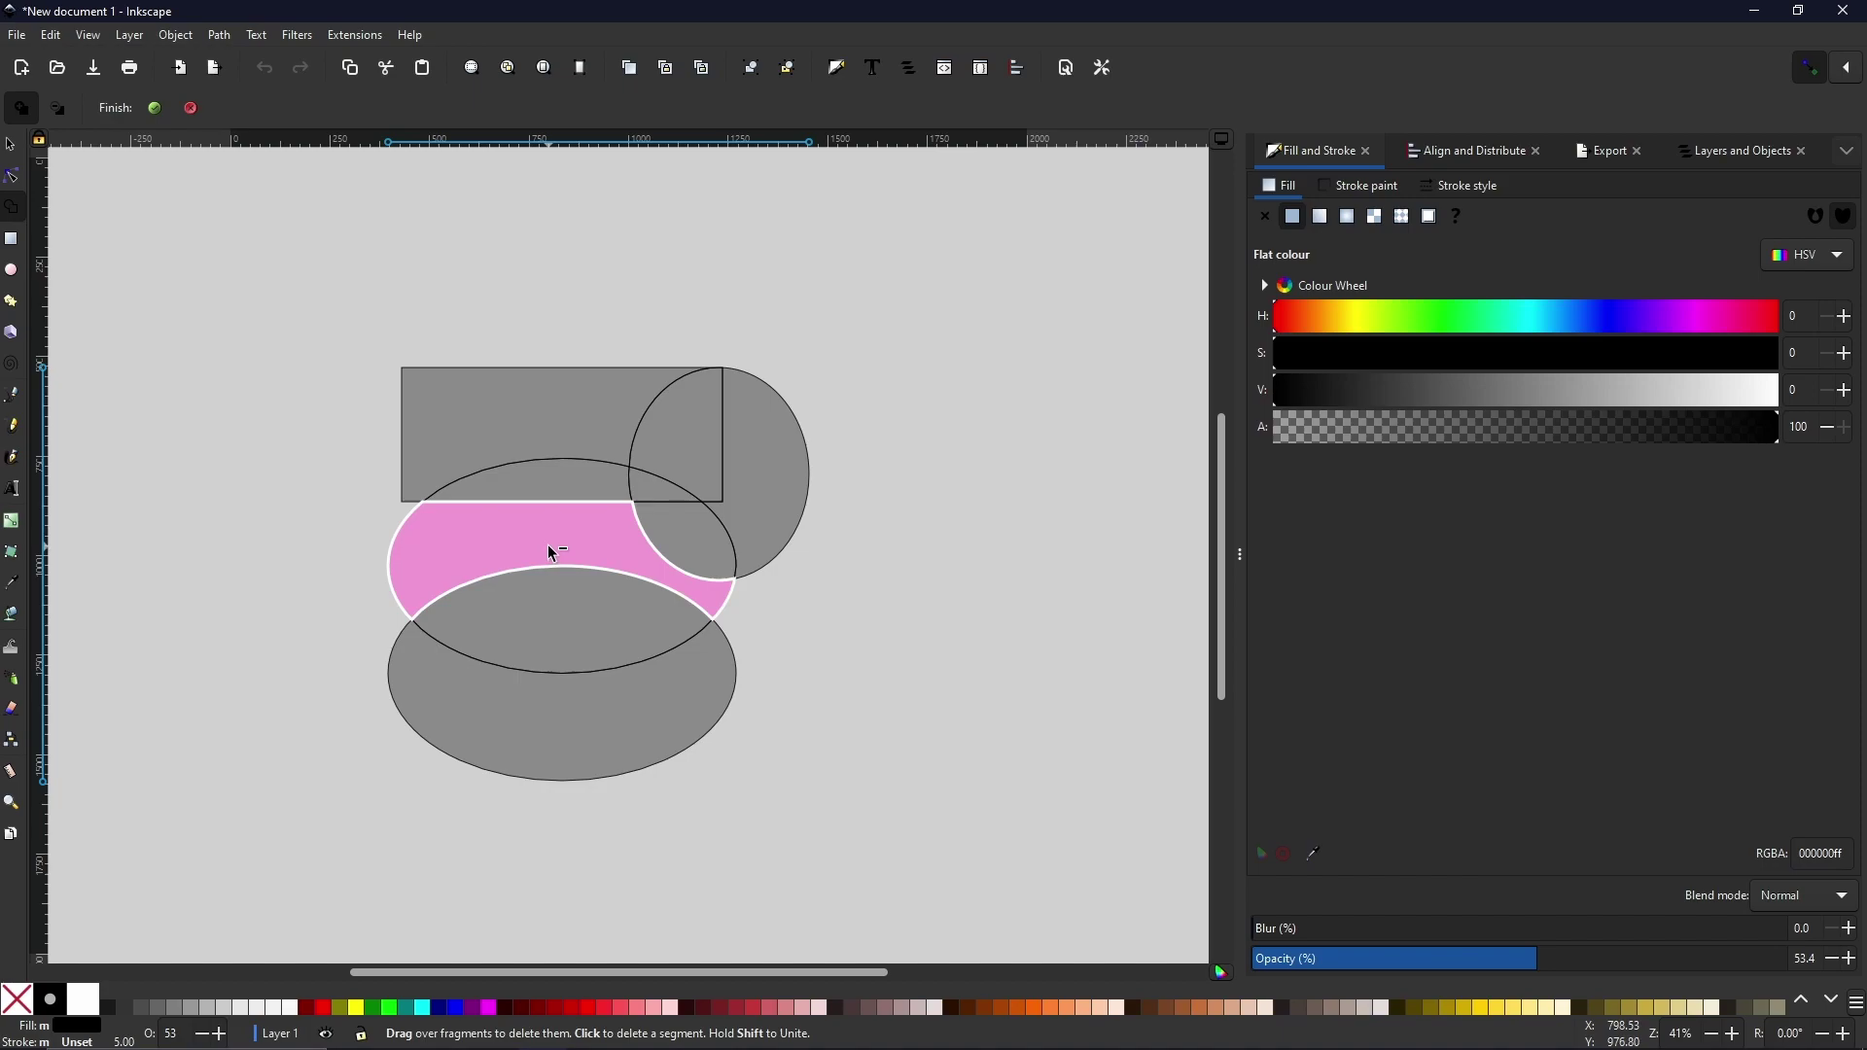
{"action": "left_click_drag", "start_coordinate": [613, 554], "coordinate": [675, 545]}
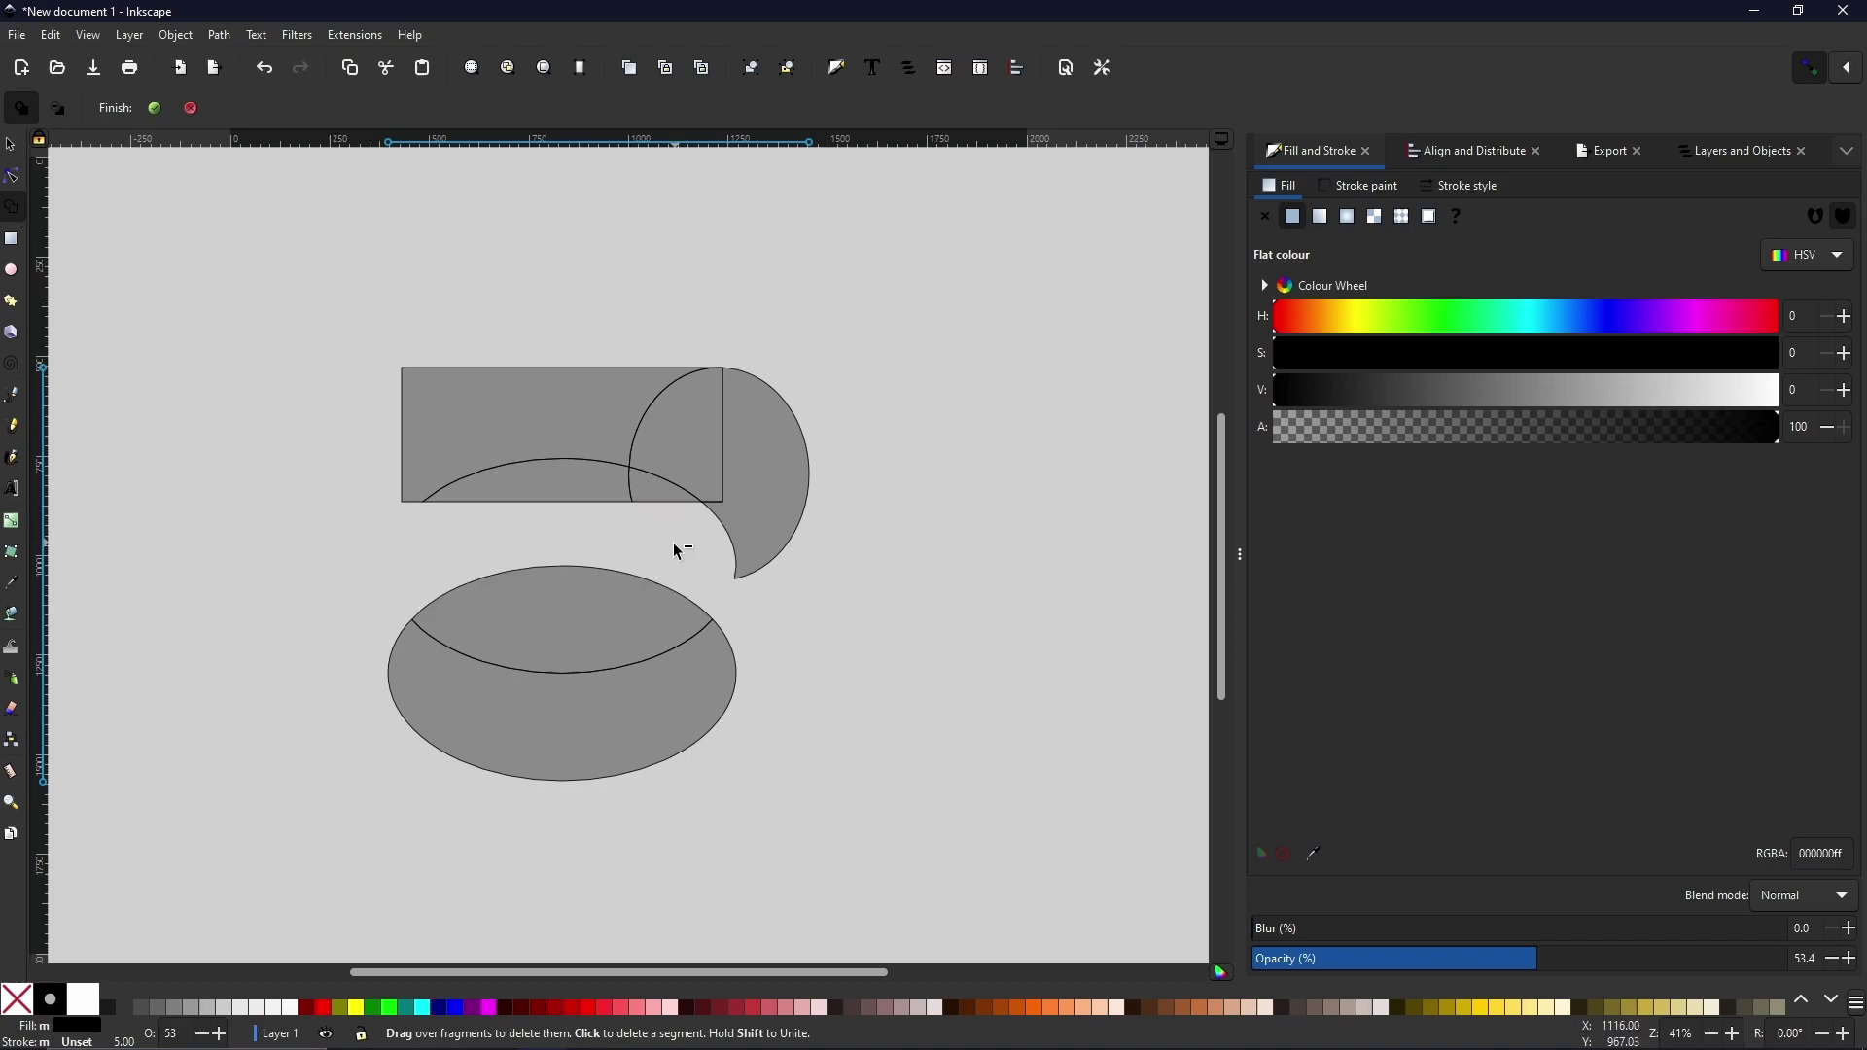
{"action": "left_click", "coordinate": [59, 108]}
{"action": "left_click", "coordinate": [687, 449]}
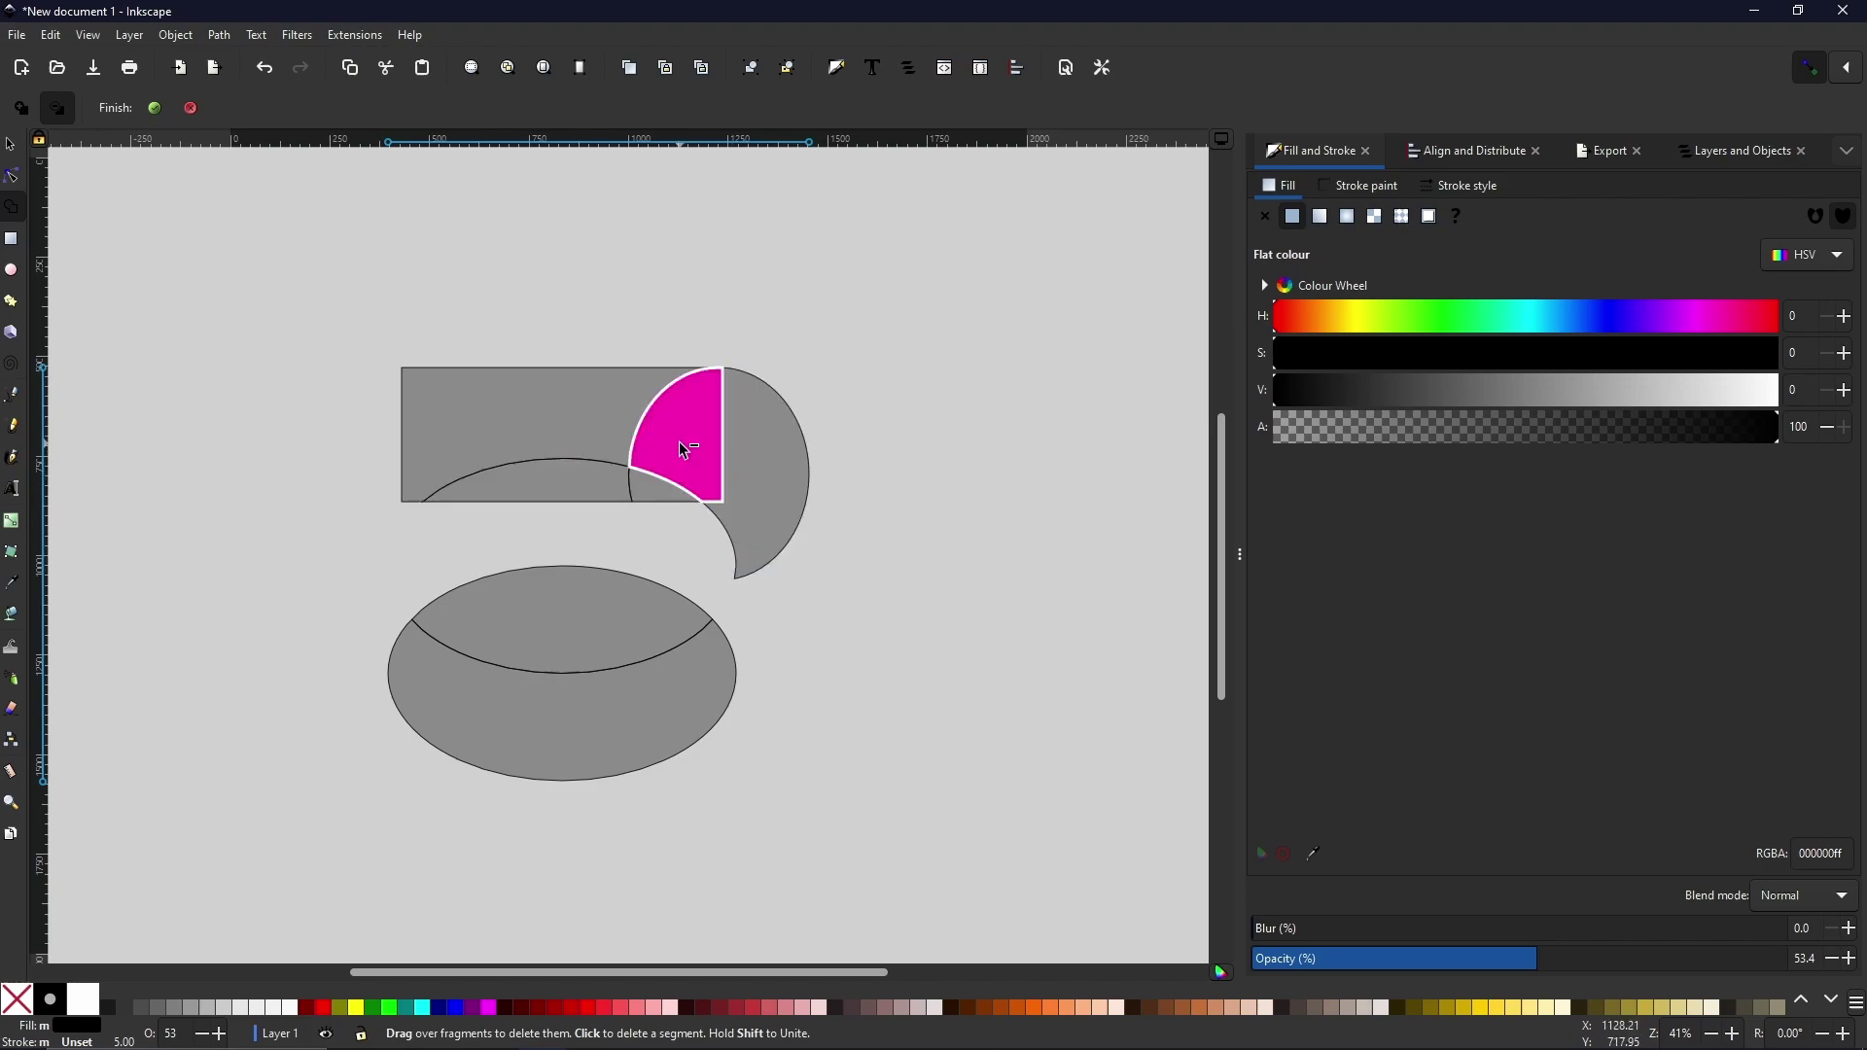
{"action": "left_click", "coordinate": [604, 487]}
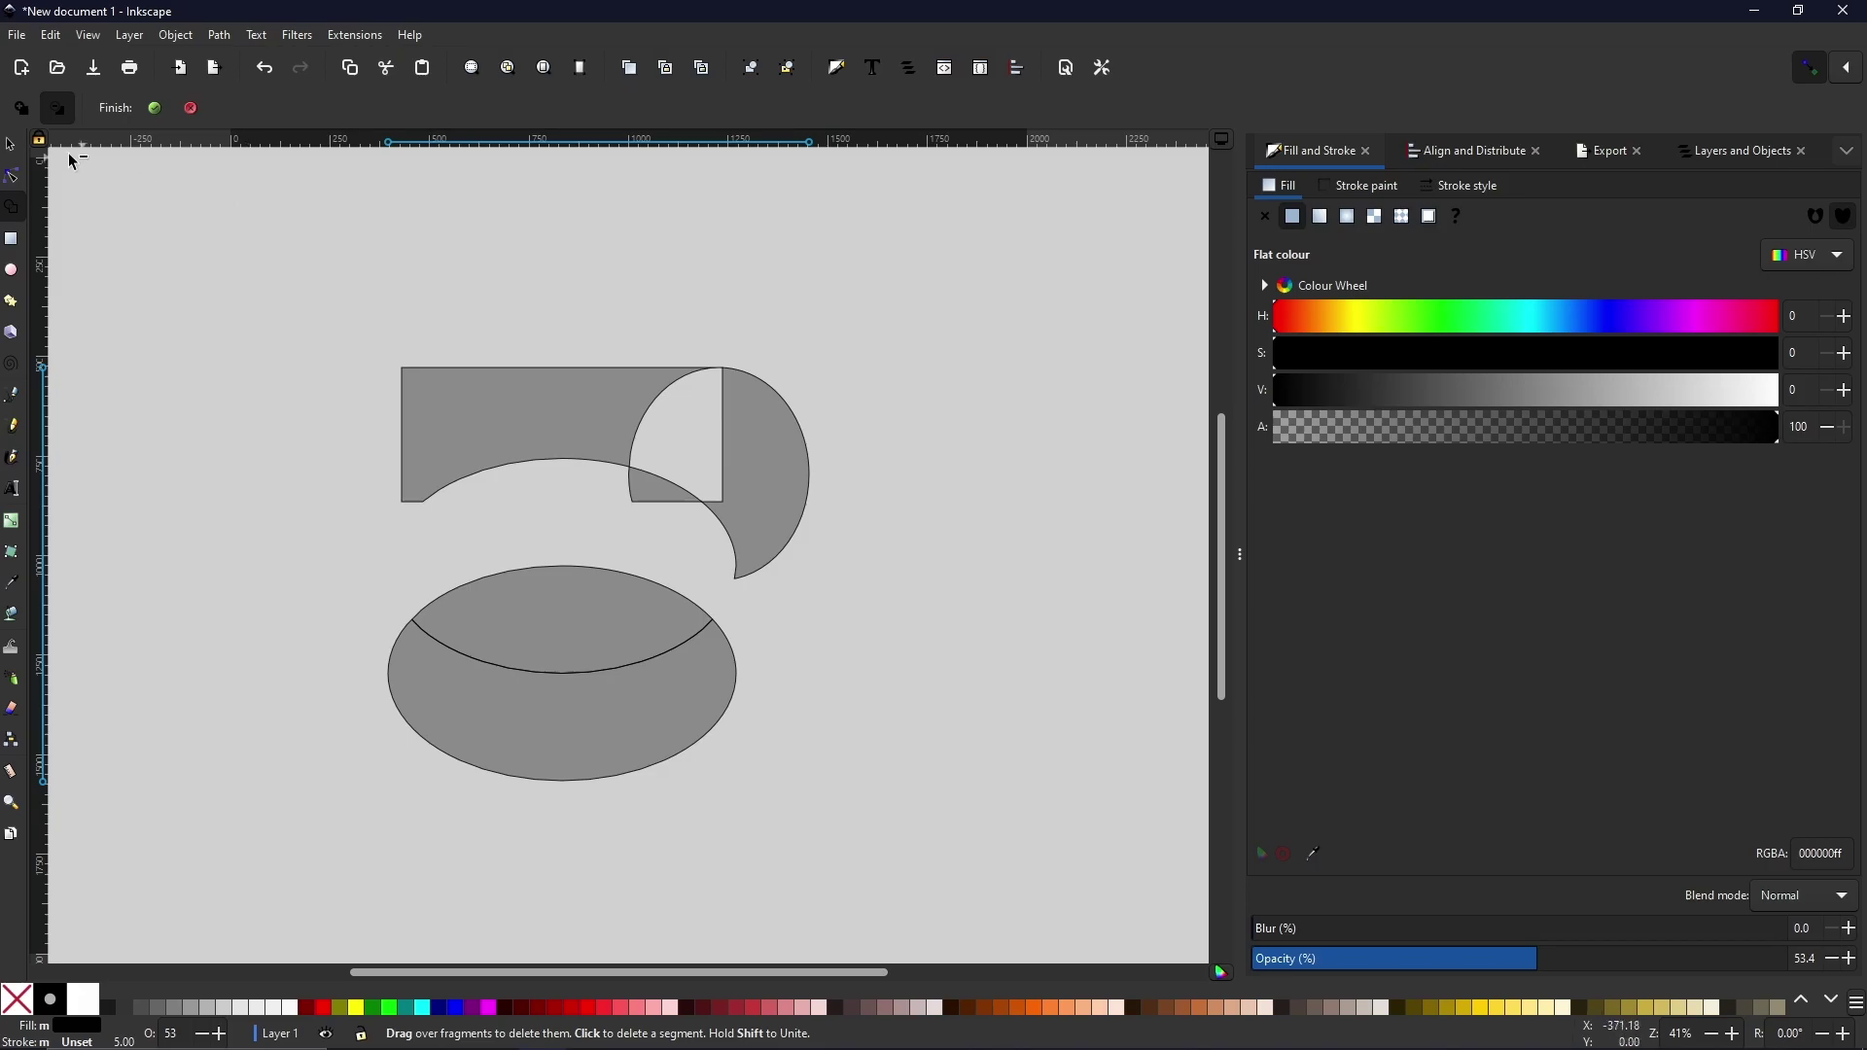
{"action": "left_click", "coordinate": [10, 146]}
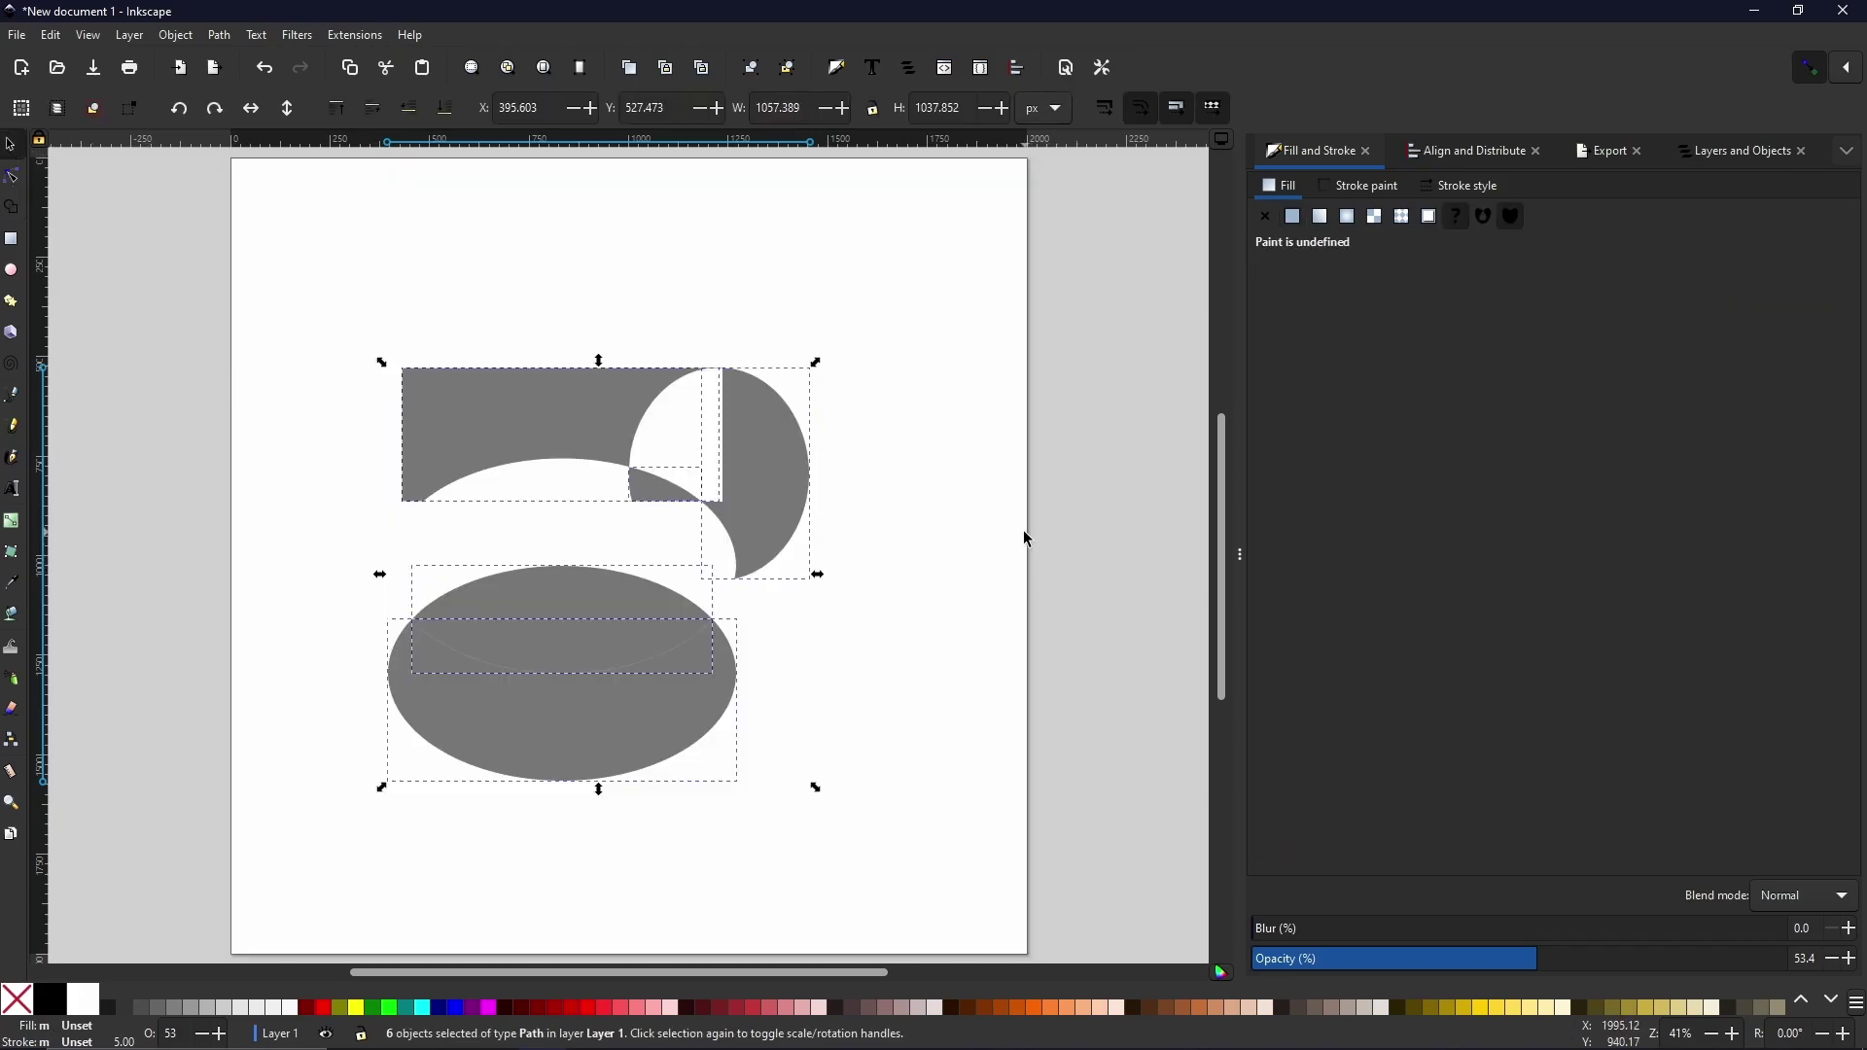
Move the lens-shaped ellipse piece upward and clear the selection.
{"action": "left_click", "coordinate": [904, 446]}
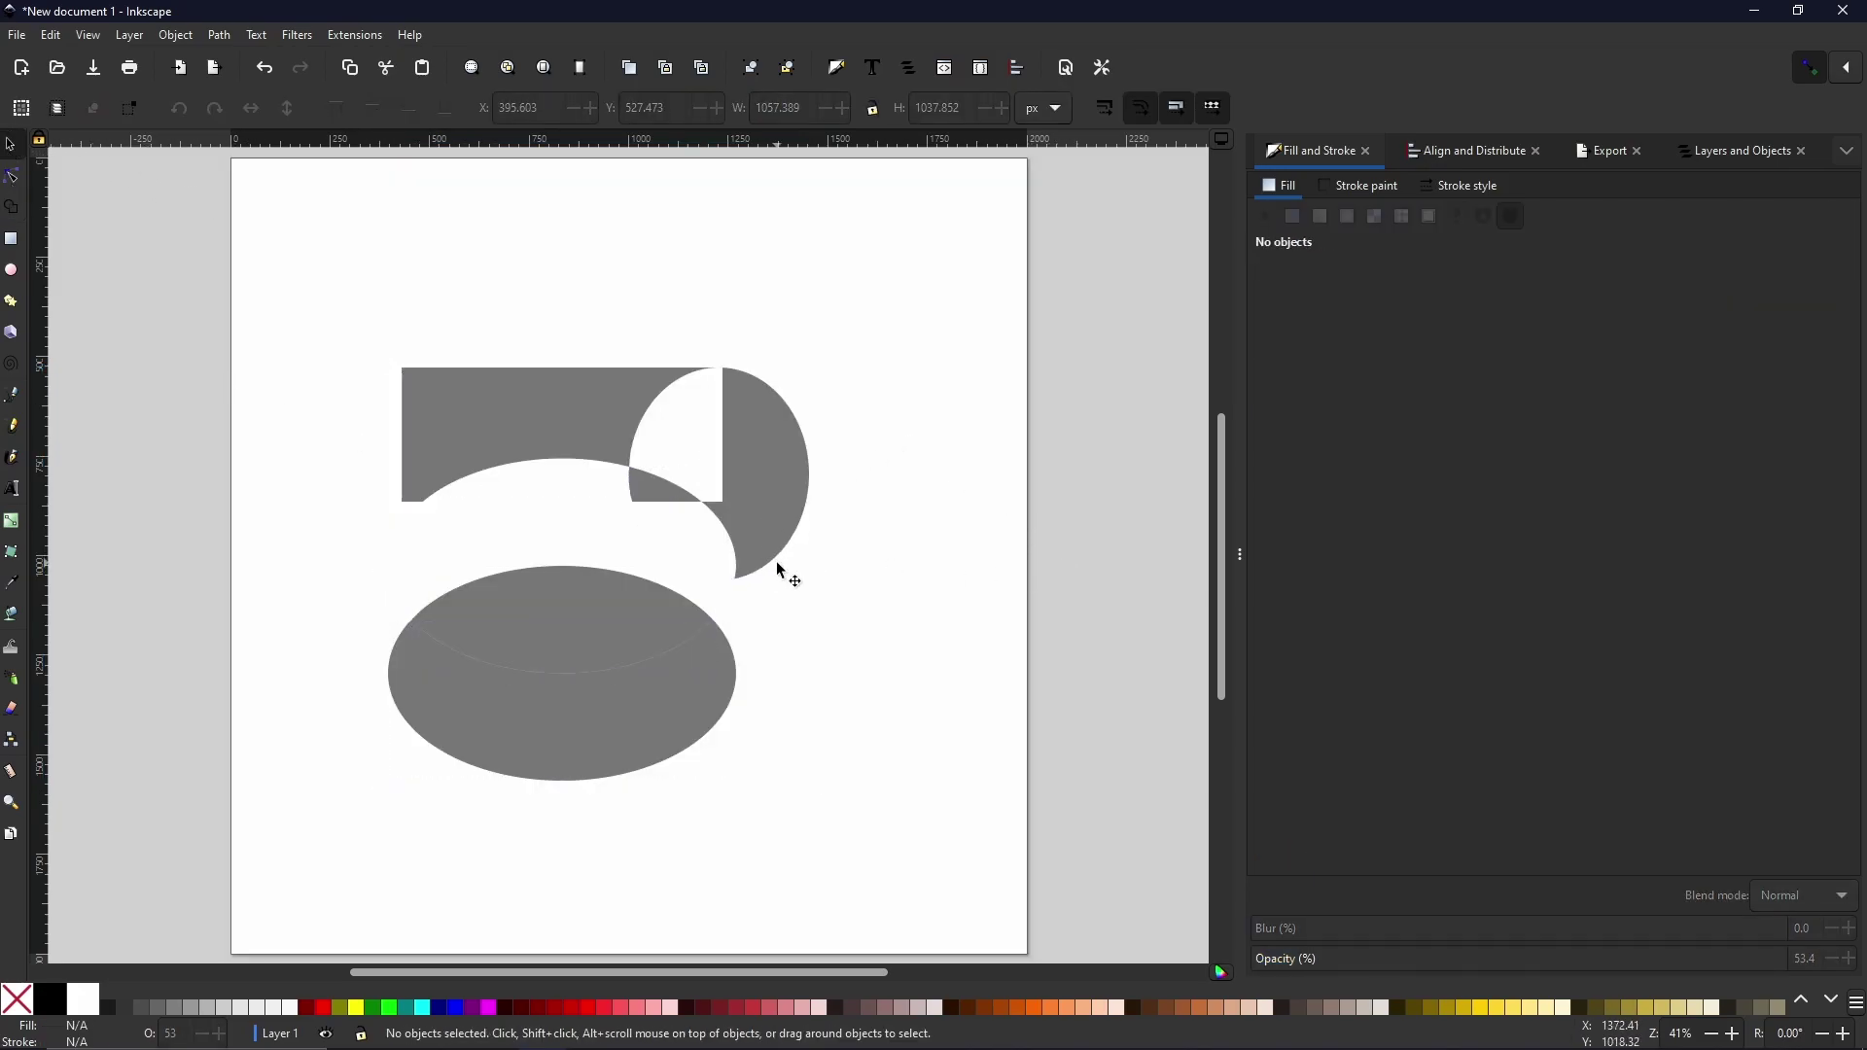
{"action": "left_click_drag", "start_coordinate": [534, 637], "coordinate": [533, 580]}
{"action": "left_click", "coordinate": [928, 587]}
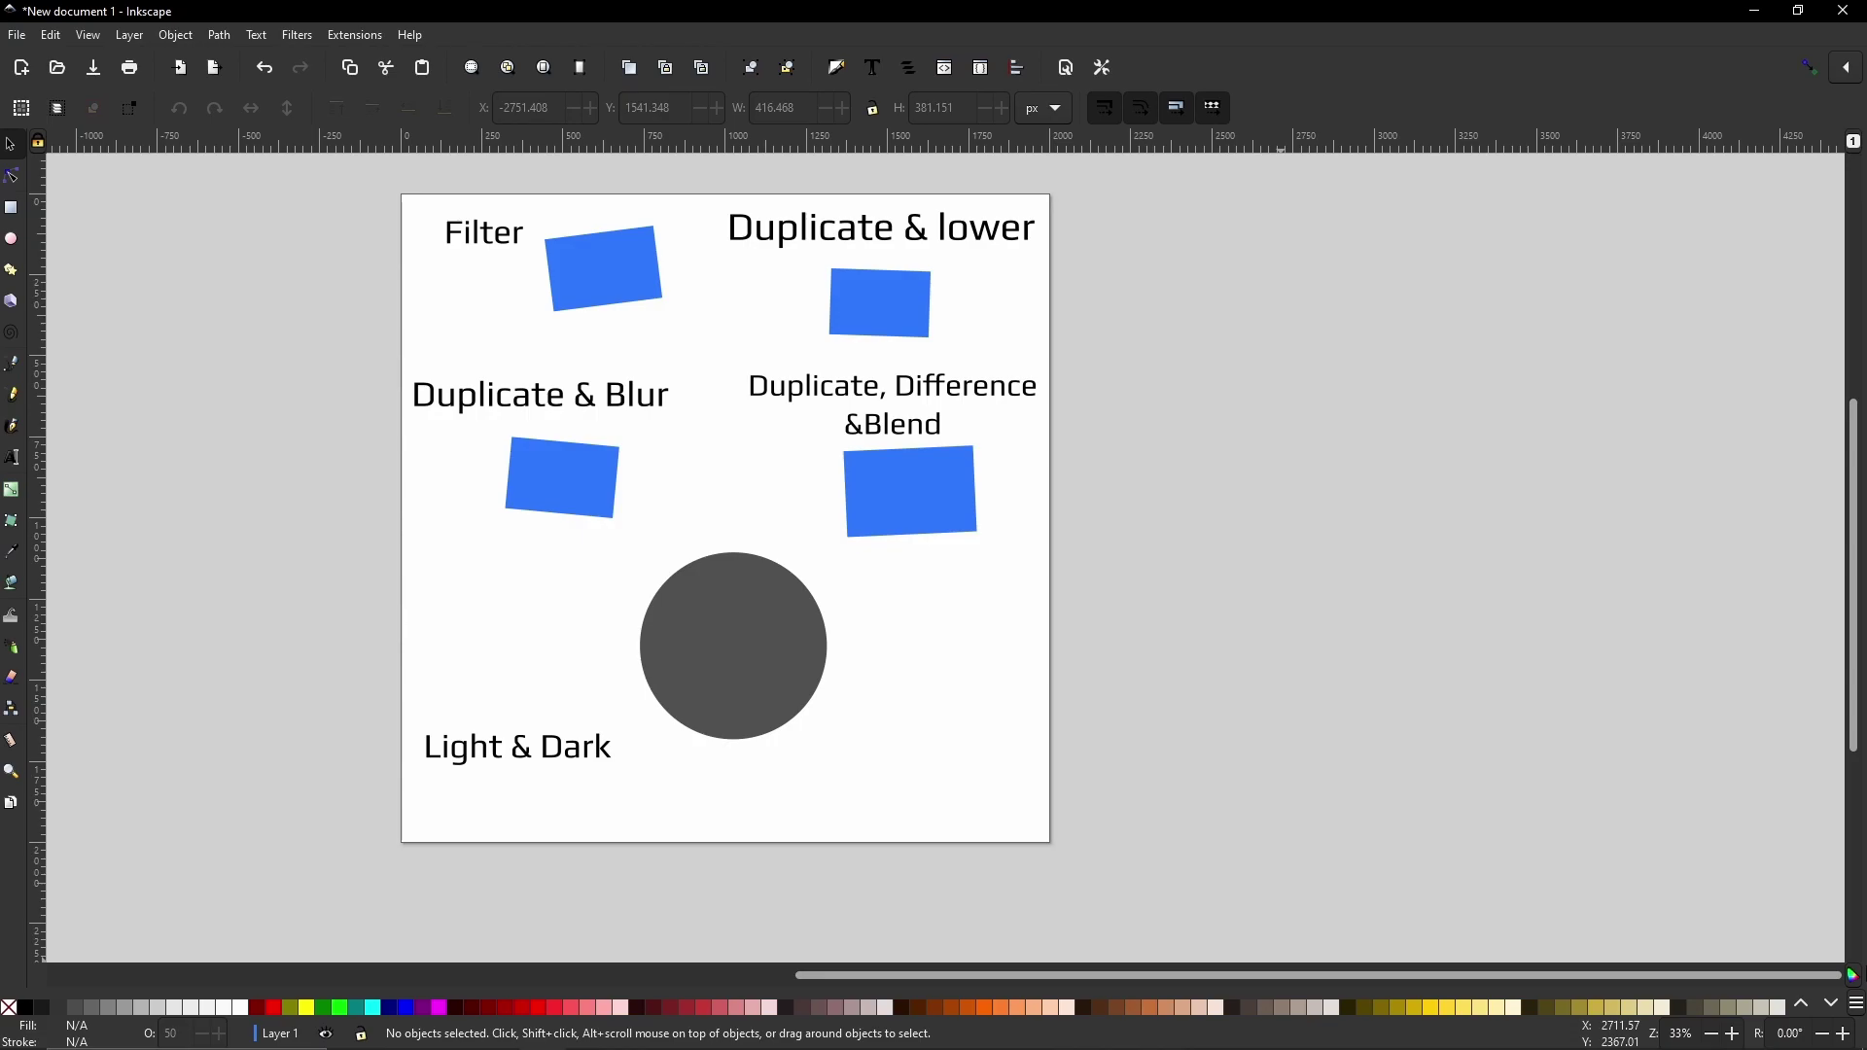
Scroll the view up and left to bring the Filter example area into view.
{"action": "scroll", "coordinate": [749, 654], "scroll_direction": "up", "scroll_amount": 3}
{"action": "scroll", "coordinate": [921, 742], "scroll_direction": "up", "scroll_amount": 2}
{"action": "scroll", "coordinate": [920, 742], "scroll_direction": "left", "scroll_amount": 4}
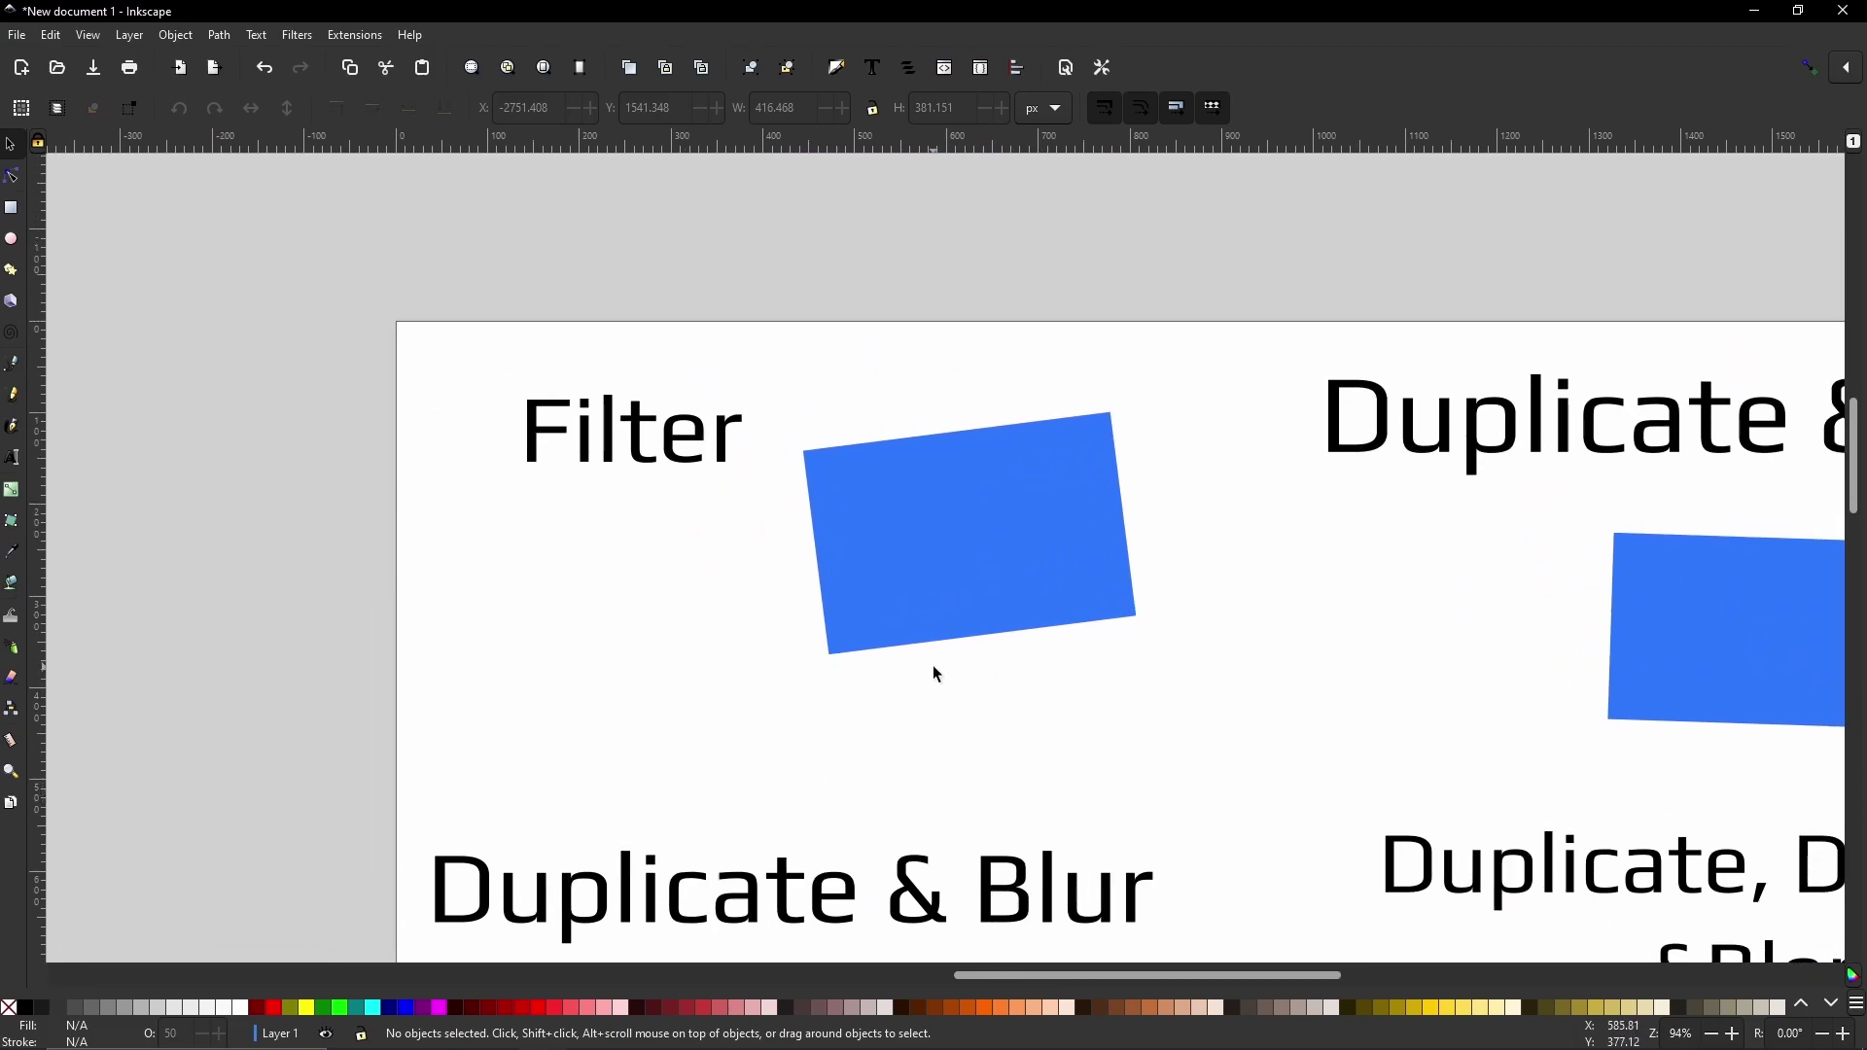
Apply the Shadows and Glows > Inset filter to the blue rectangle beside Filter.
{"action": "left_click", "coordinate": [996, 541]}
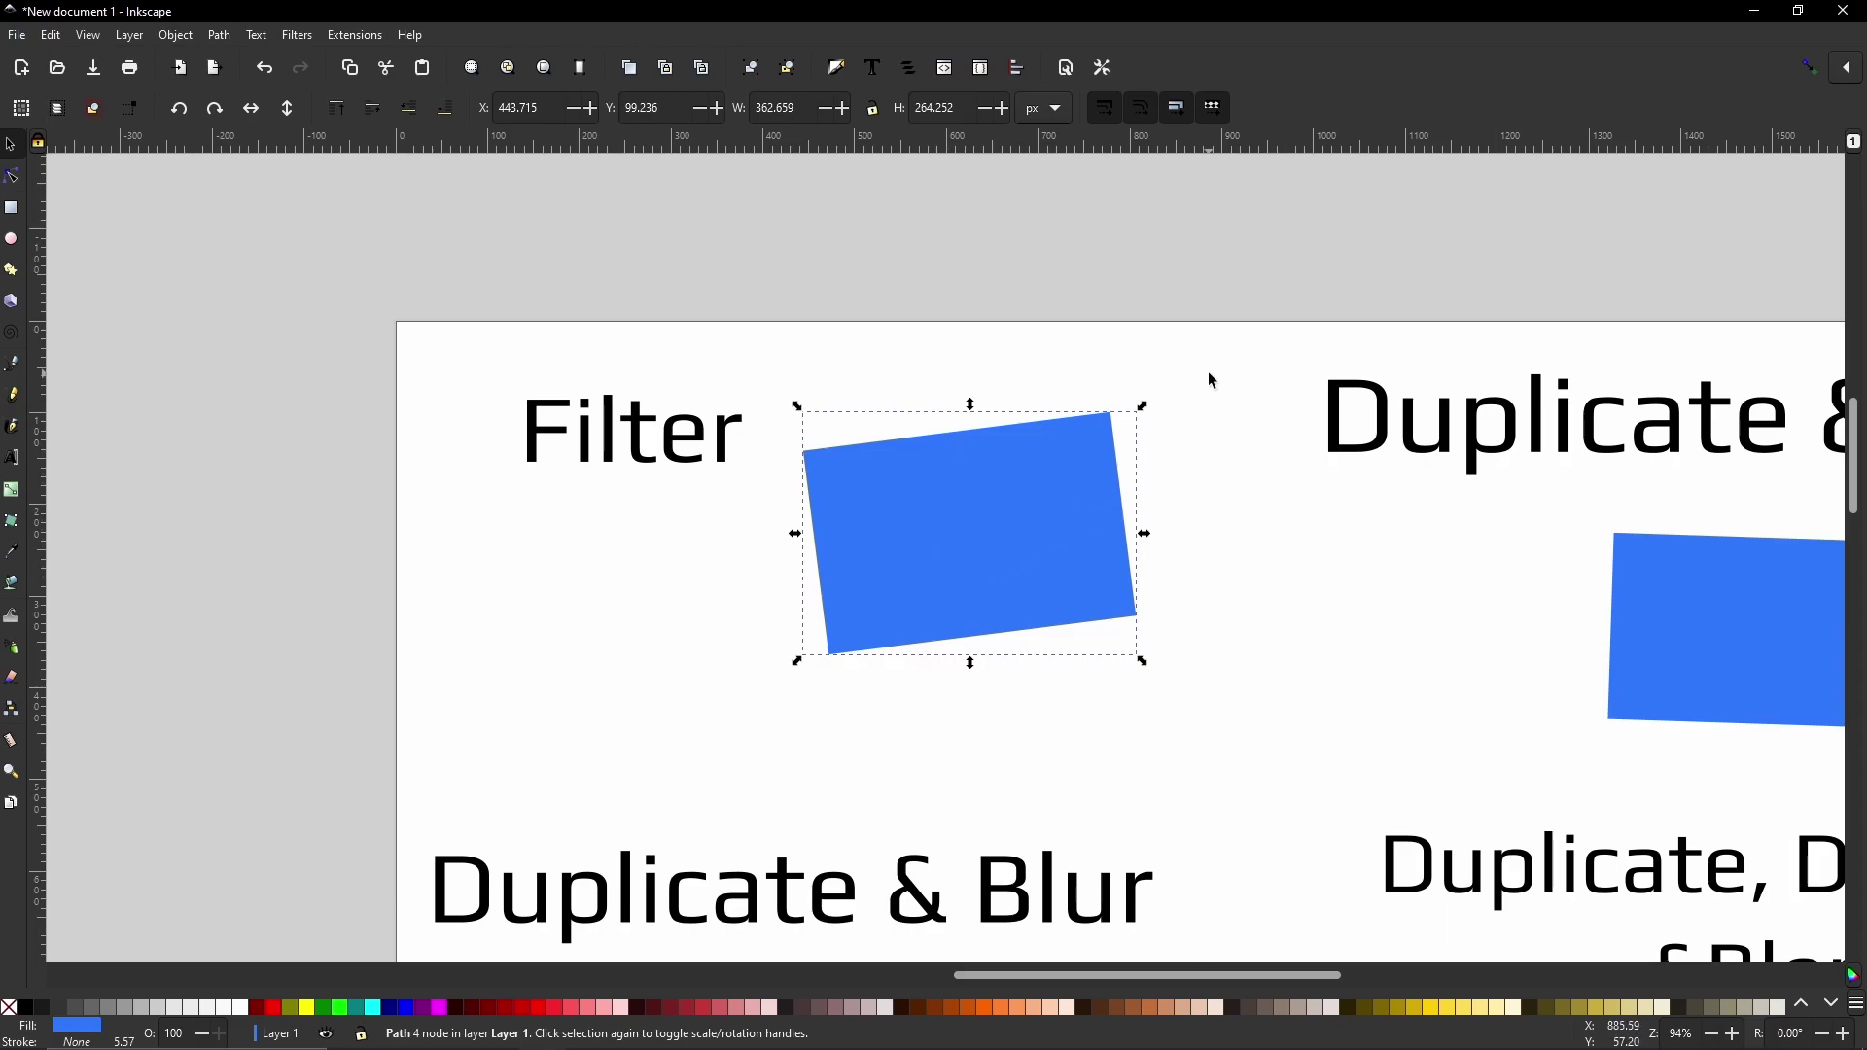
{"action": "key", "text": "ctrl+shift+f"}
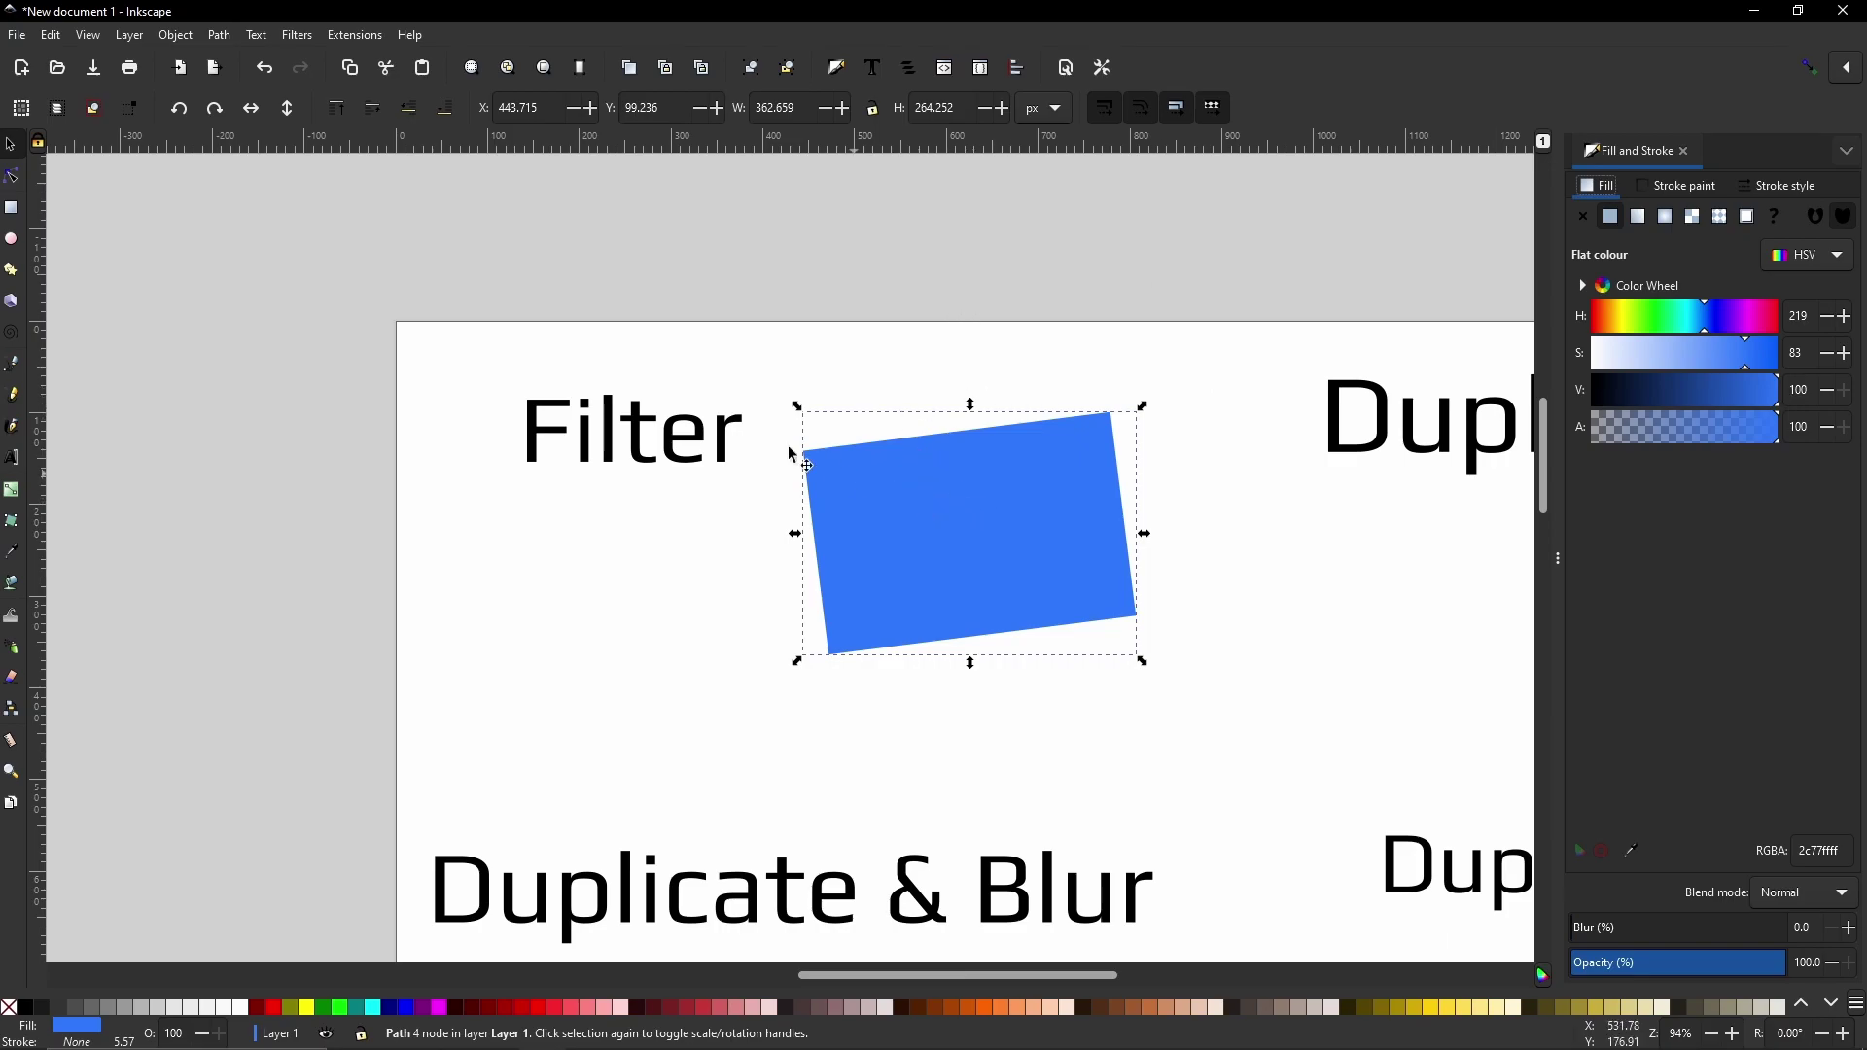
{"action": "left_click", "coordinate": [298, 36]}
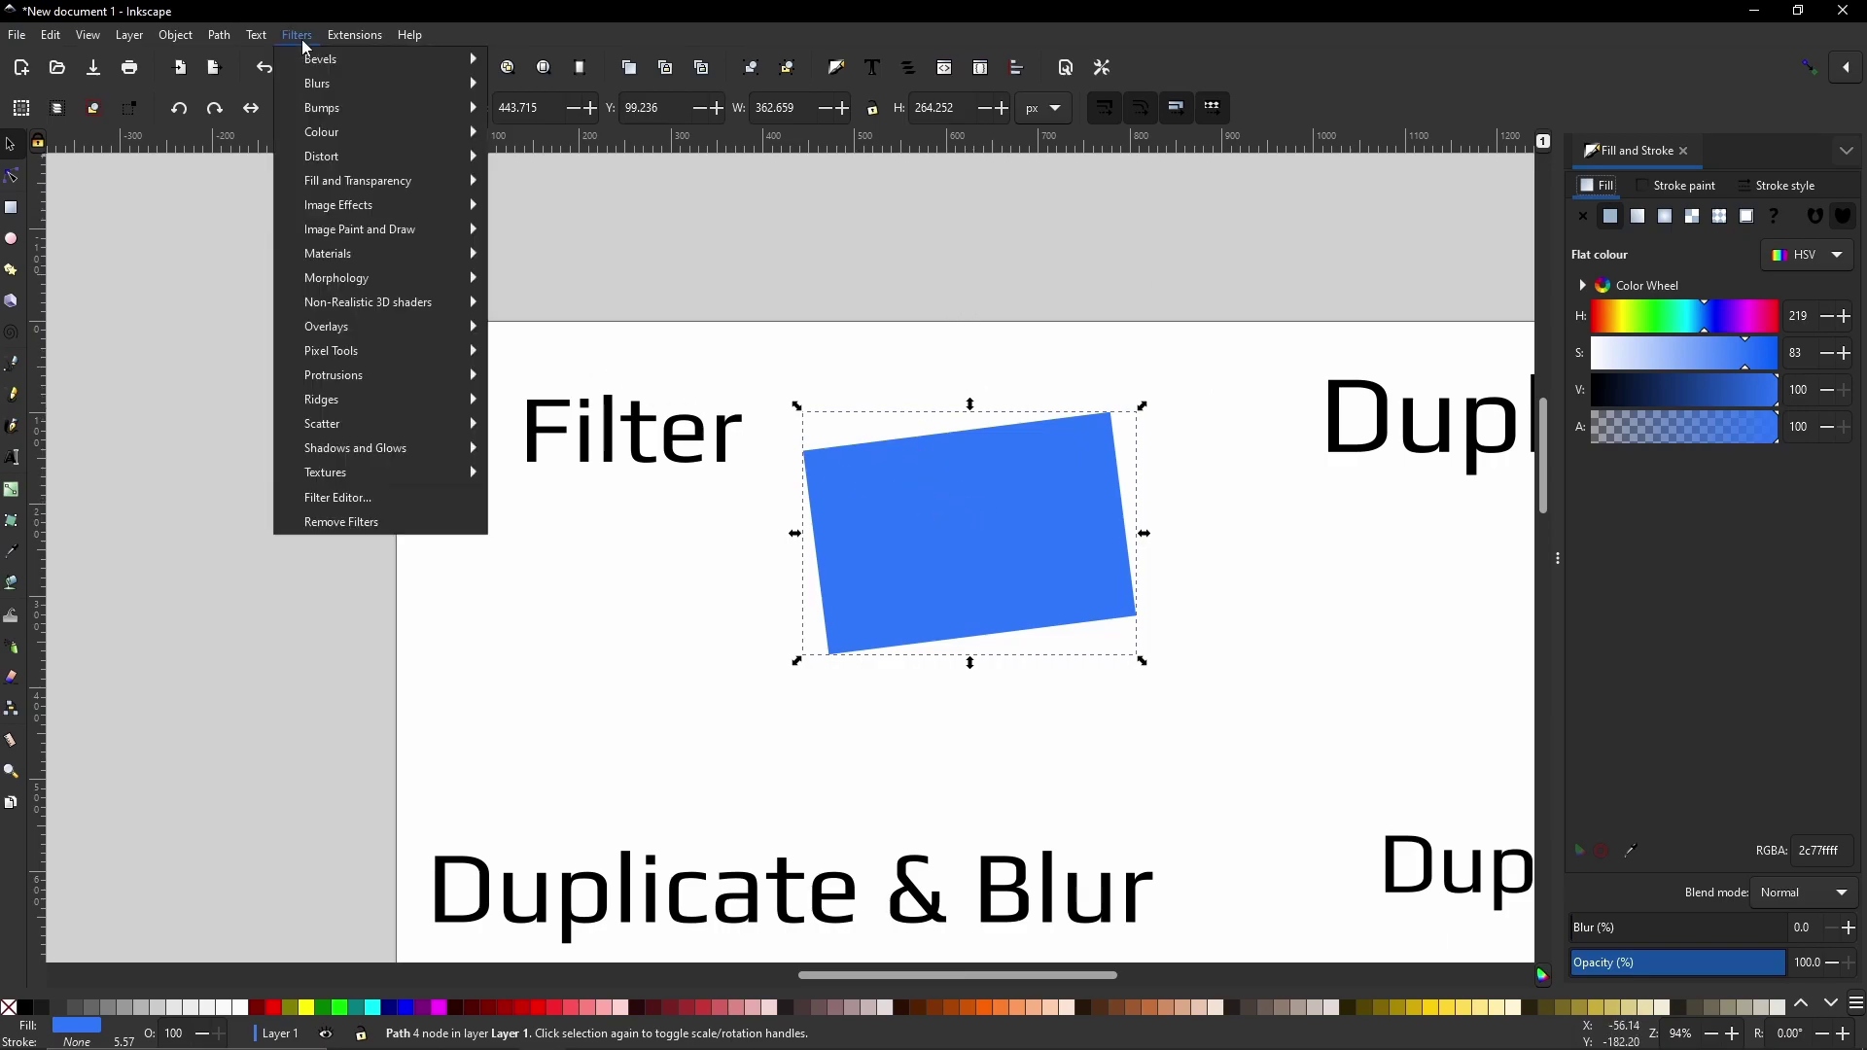
{"action": "mouse_move", "coordinate": [381, 457]}
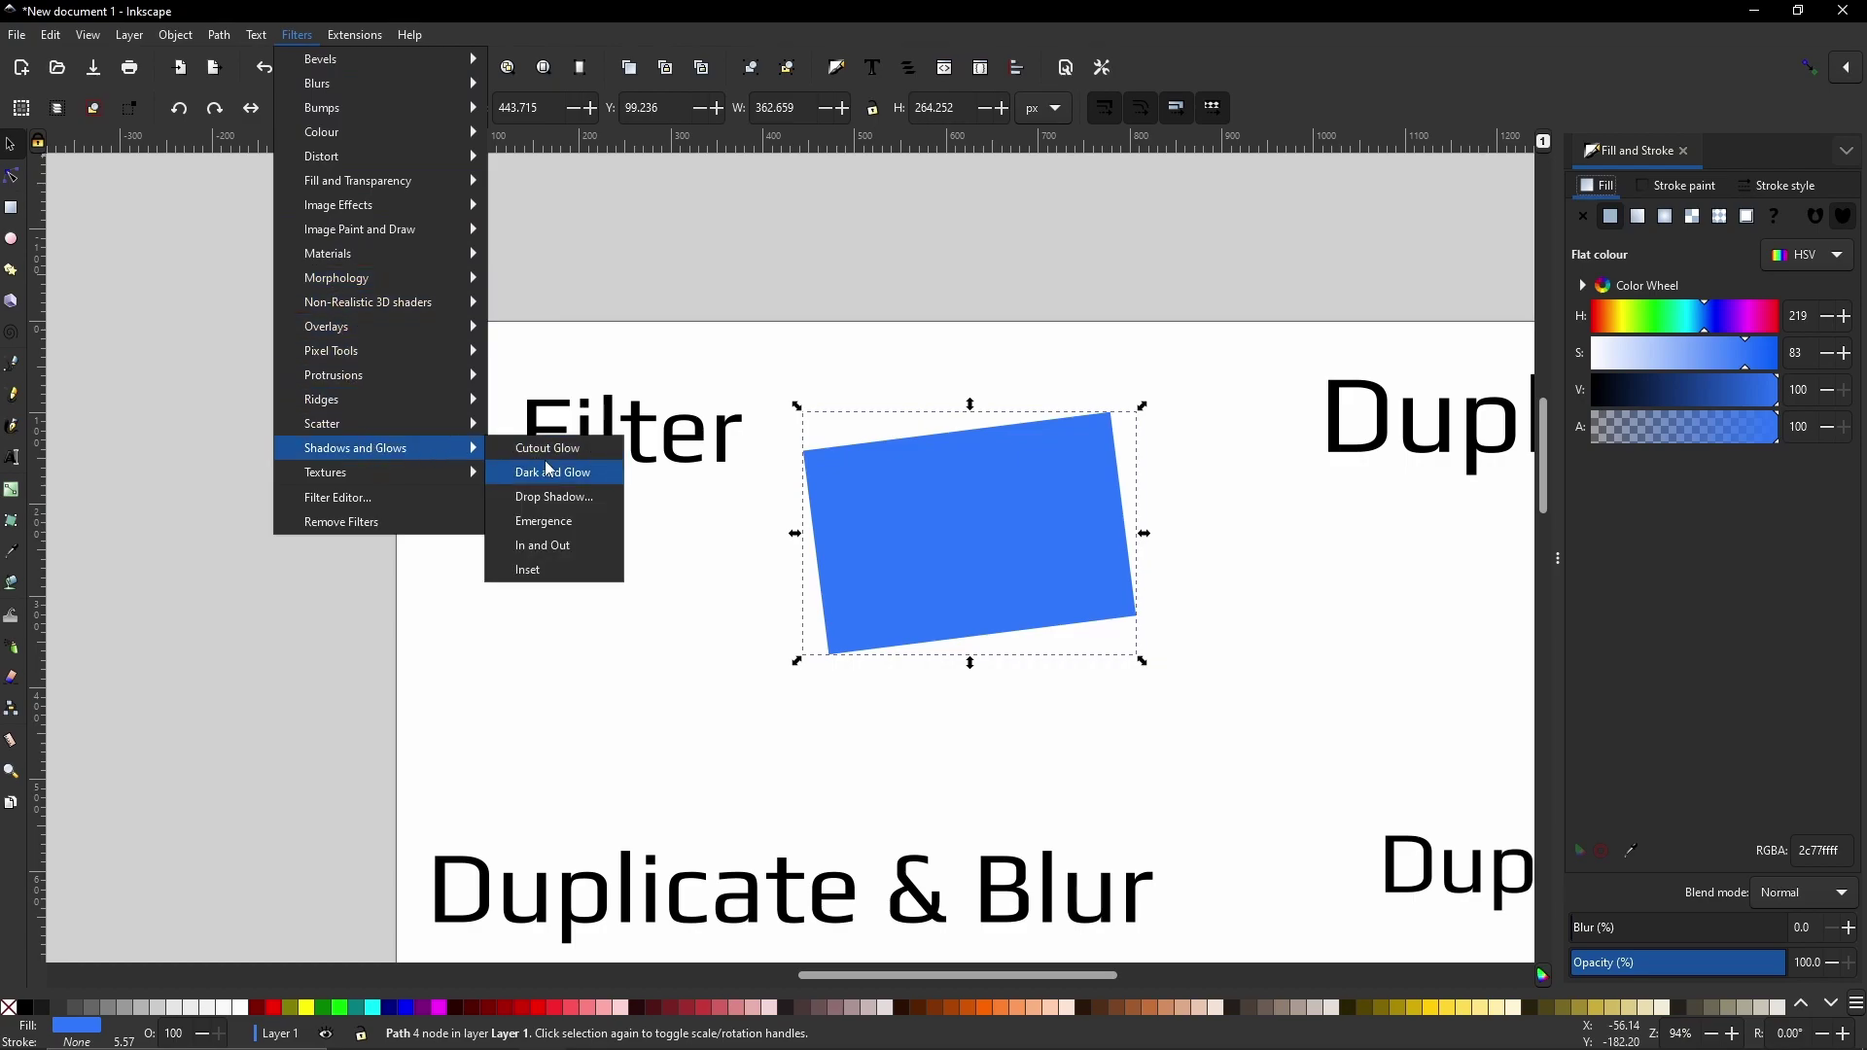
{"action": "left_click", "coordinate": [562, 574]}
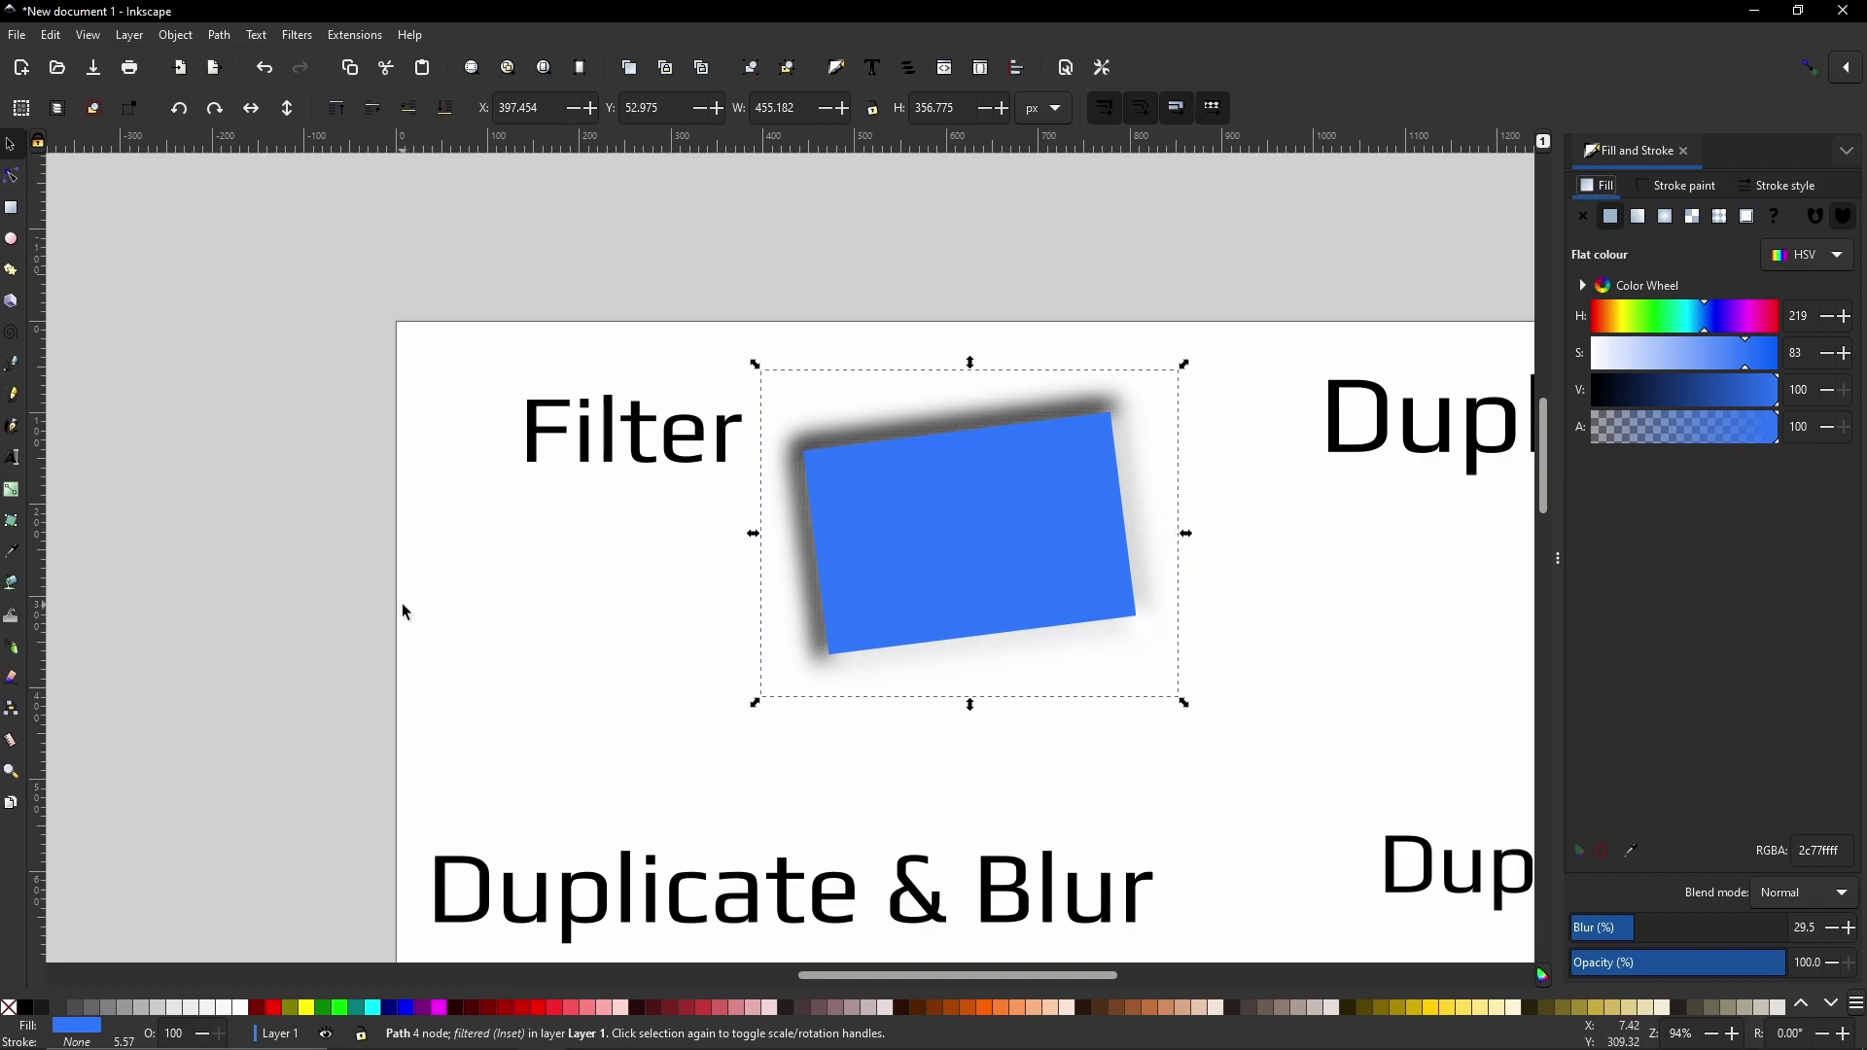
{"action": "left_click", "coordinate": [10, 207]}
{"action": "left_click_drag", "start_coordinate": [175, 285], "coordinate": [502, 573]}
{"action": "left_click", "coordinate": [10, 144]}
{"action": "left_click_drag", "start_coordinate": [270, 391], "coordinate": [946, 490]}
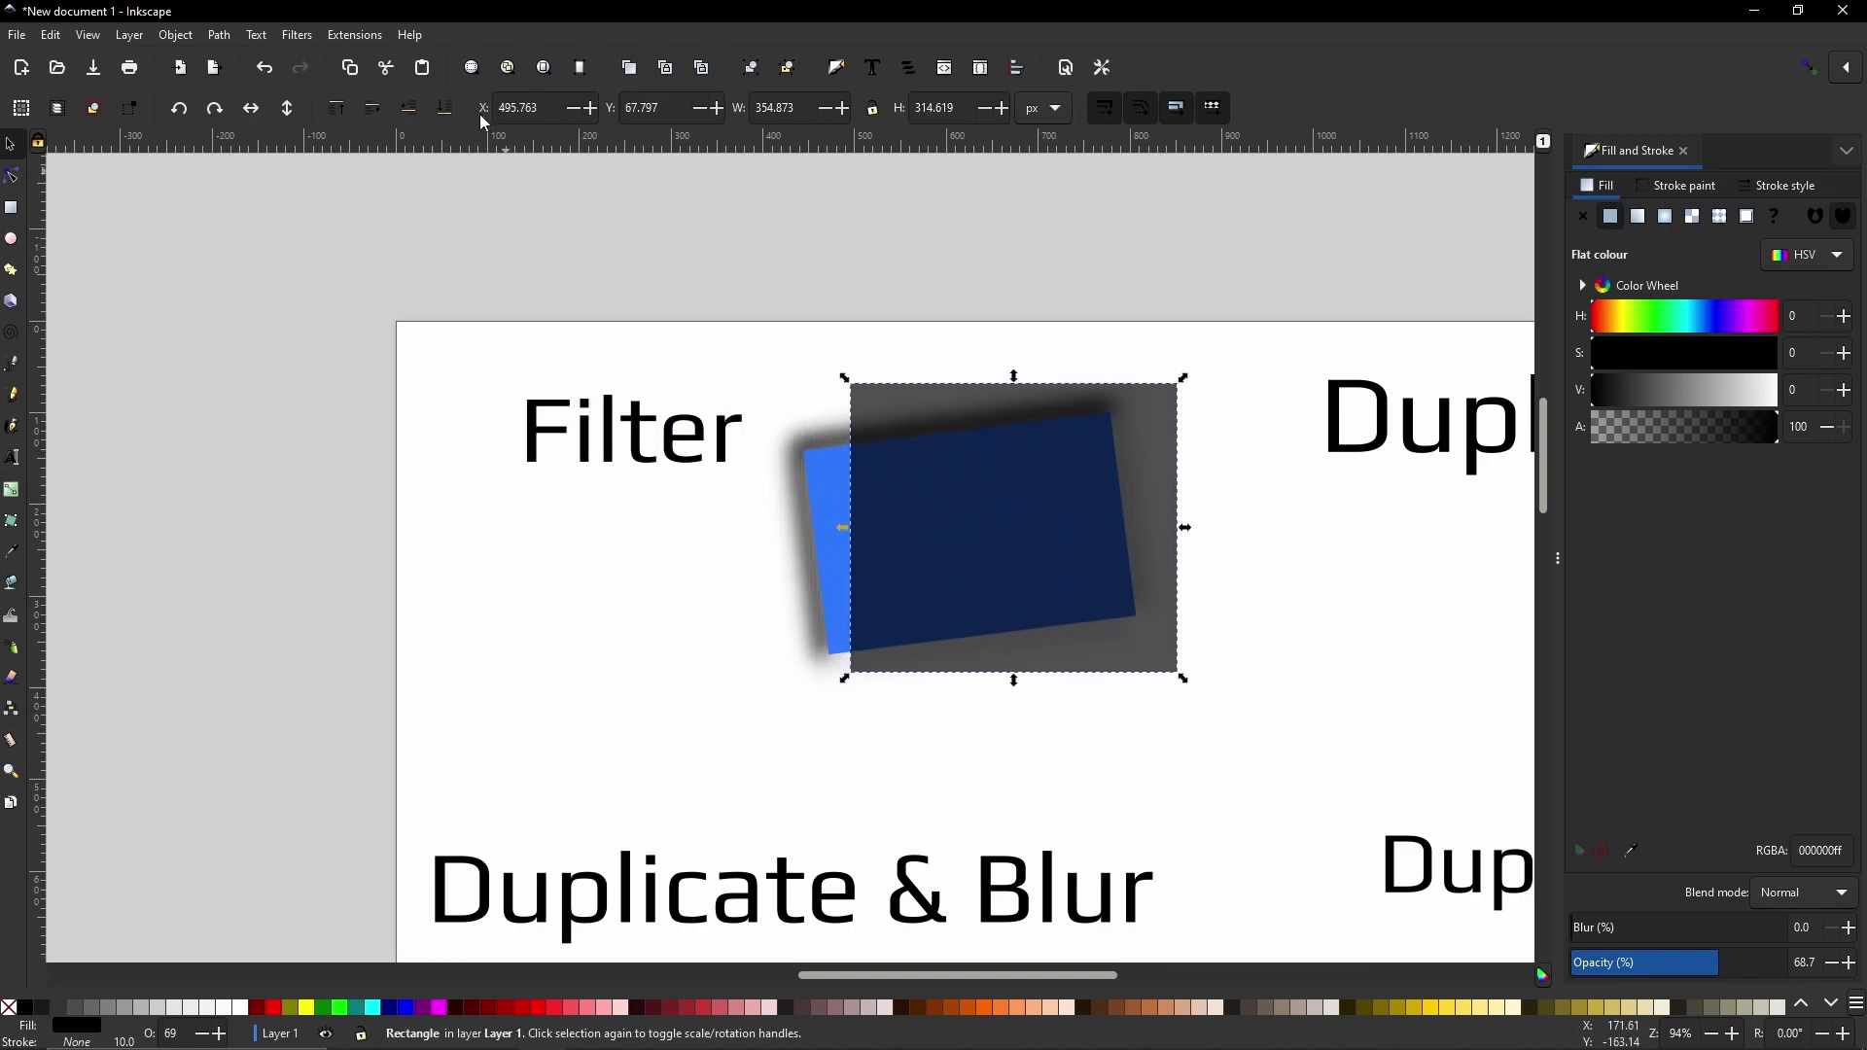
{"action": "left_click", "coordinate": [444, 108]}
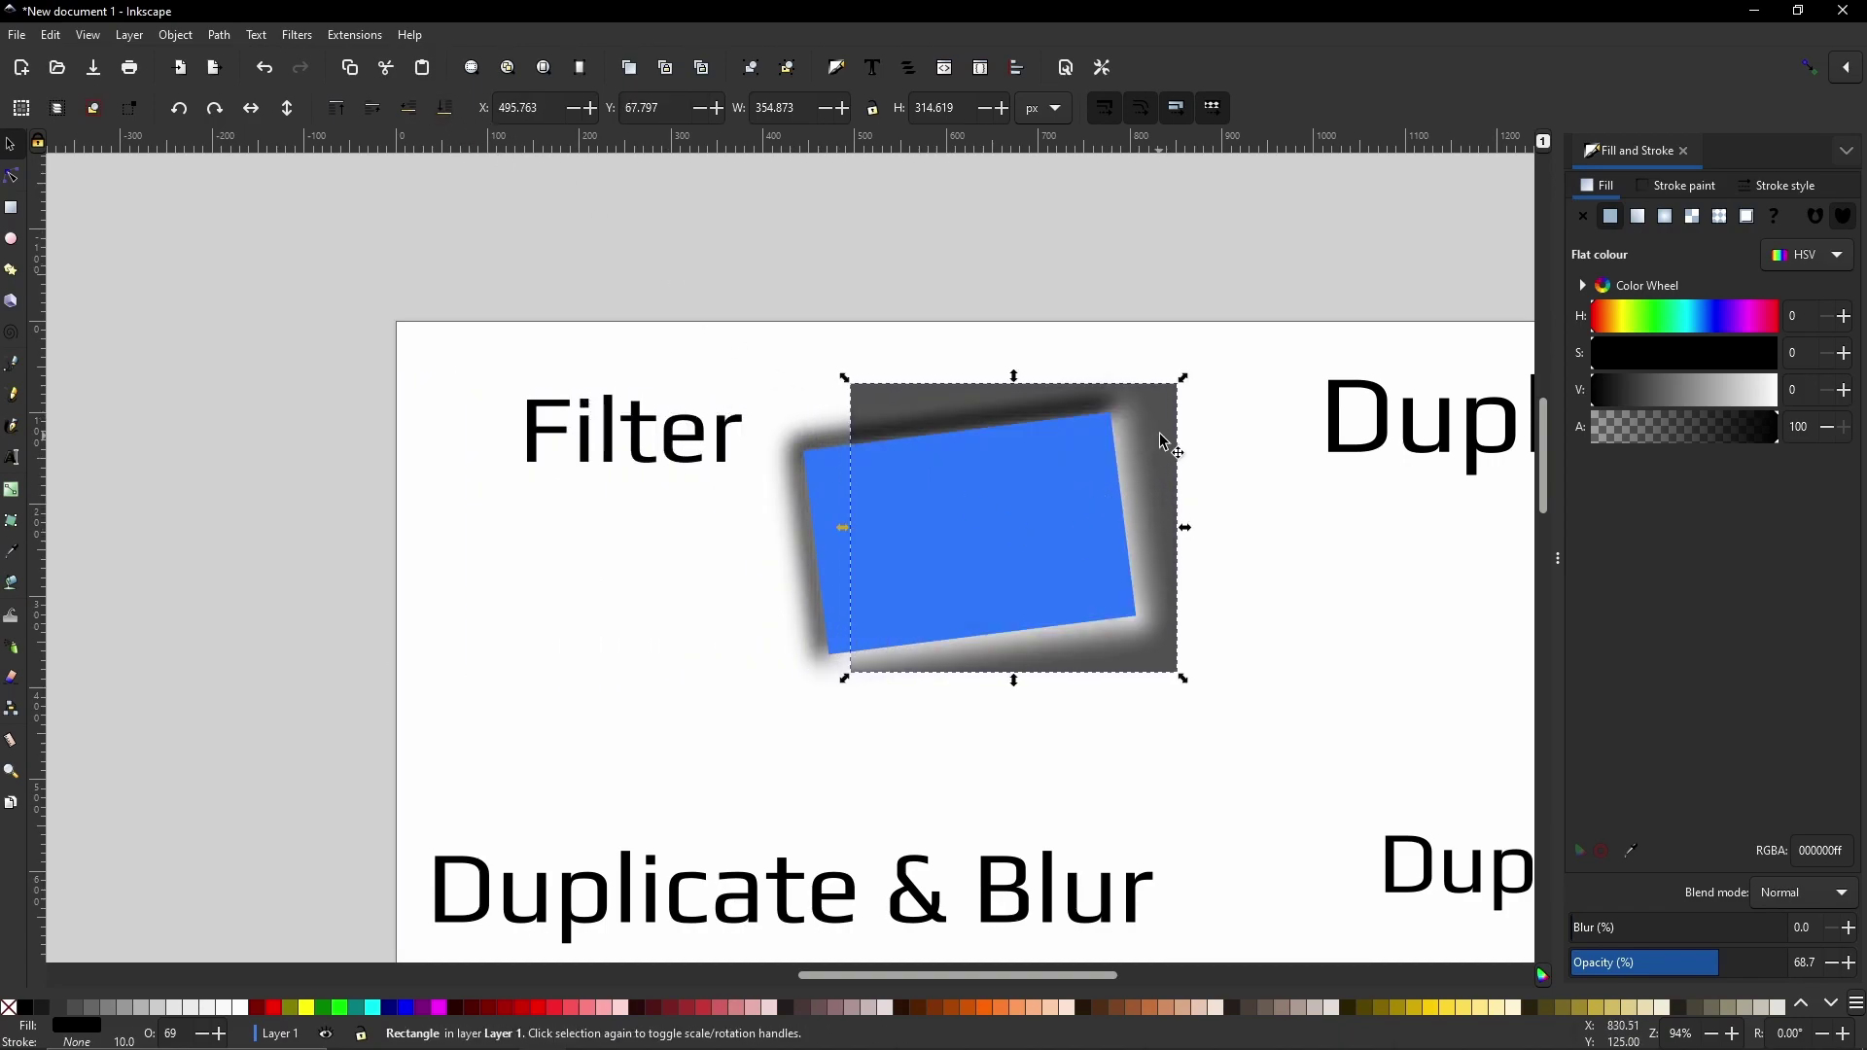
{"action": "left_click_drag", "start_coordinate": [1163, 434], "coordinate": [482, 296]}
{"action": "key", "text": "Delete"}
{"action": "scroll", "coordinate": [1069, 466], "scroll_direction": "right", "scroll_amount": 10}
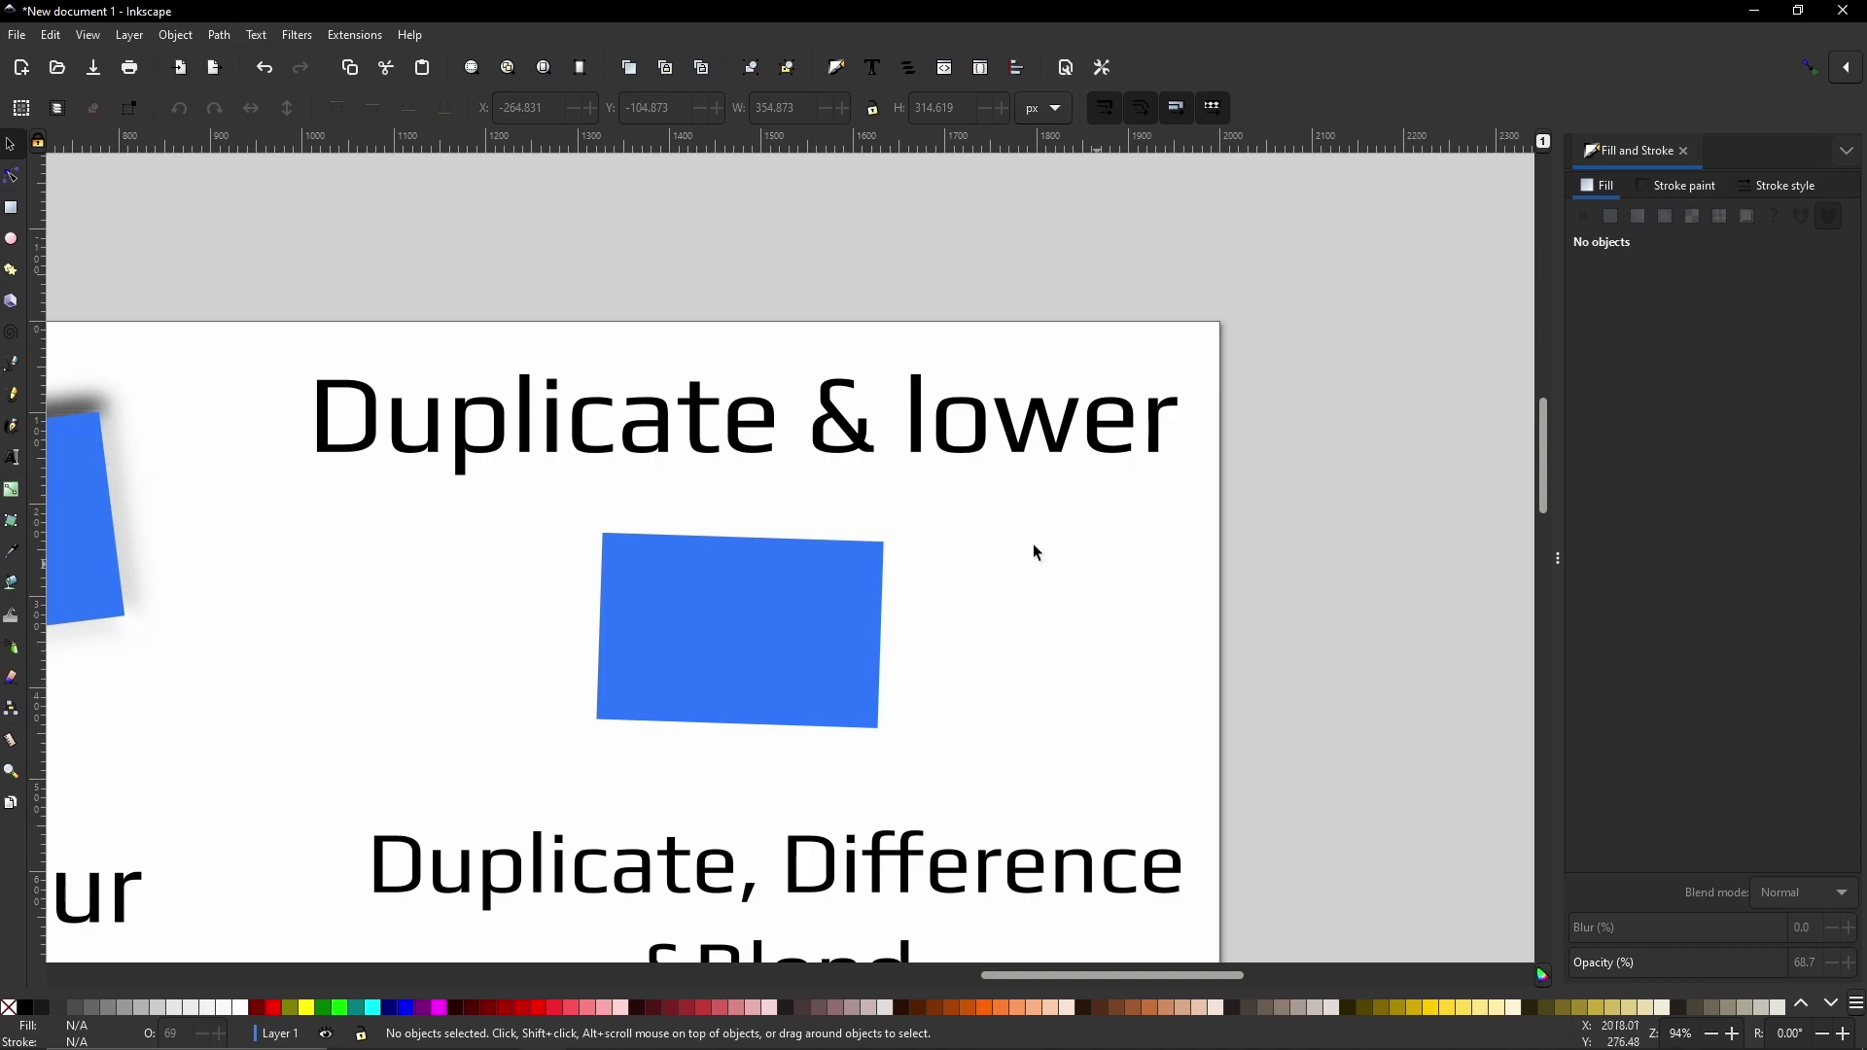
Duplicate the Duplicate & lower rectangle and fill the copy black.
{"action": "left_click", "coordinate": [876, 648]}
{"action": "right_click", "coordinate": [877, 649]}
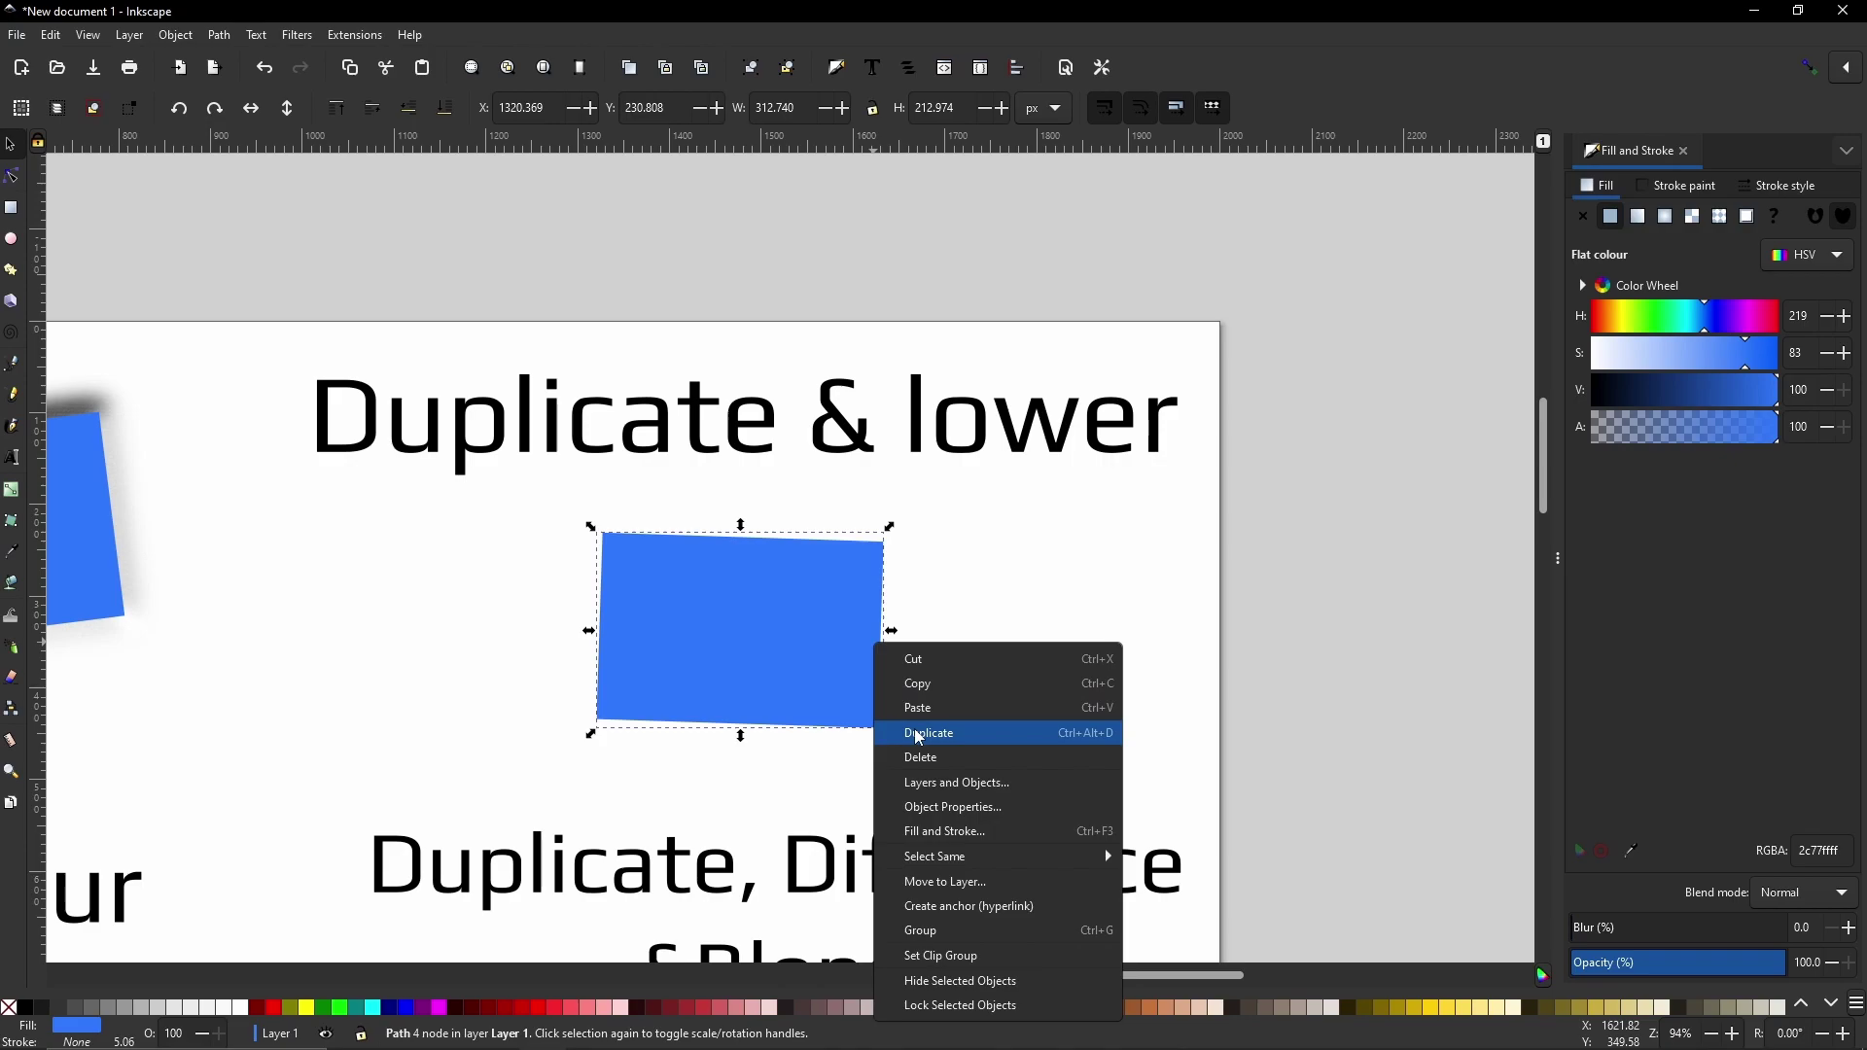
{"action": "left_click", "coordinate": [936, 613]}
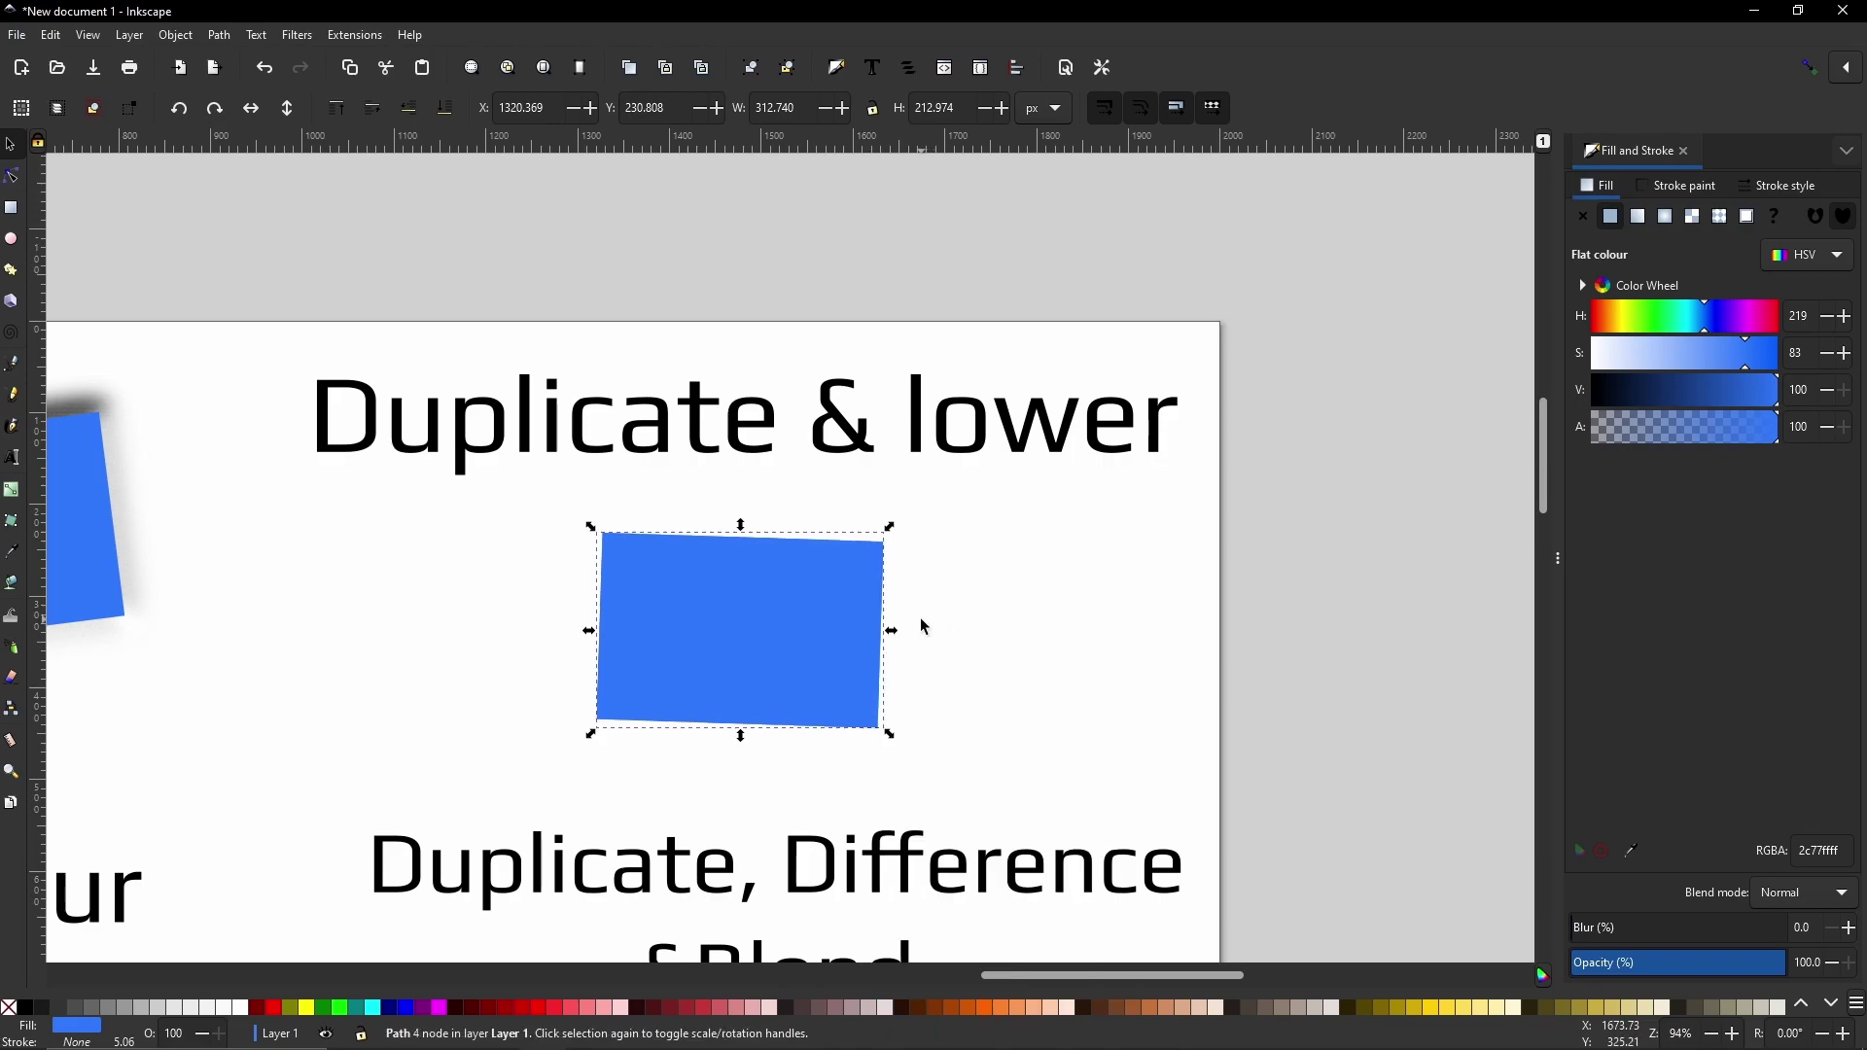
{"action": "left_click", "coordinate": [24, 1007]}
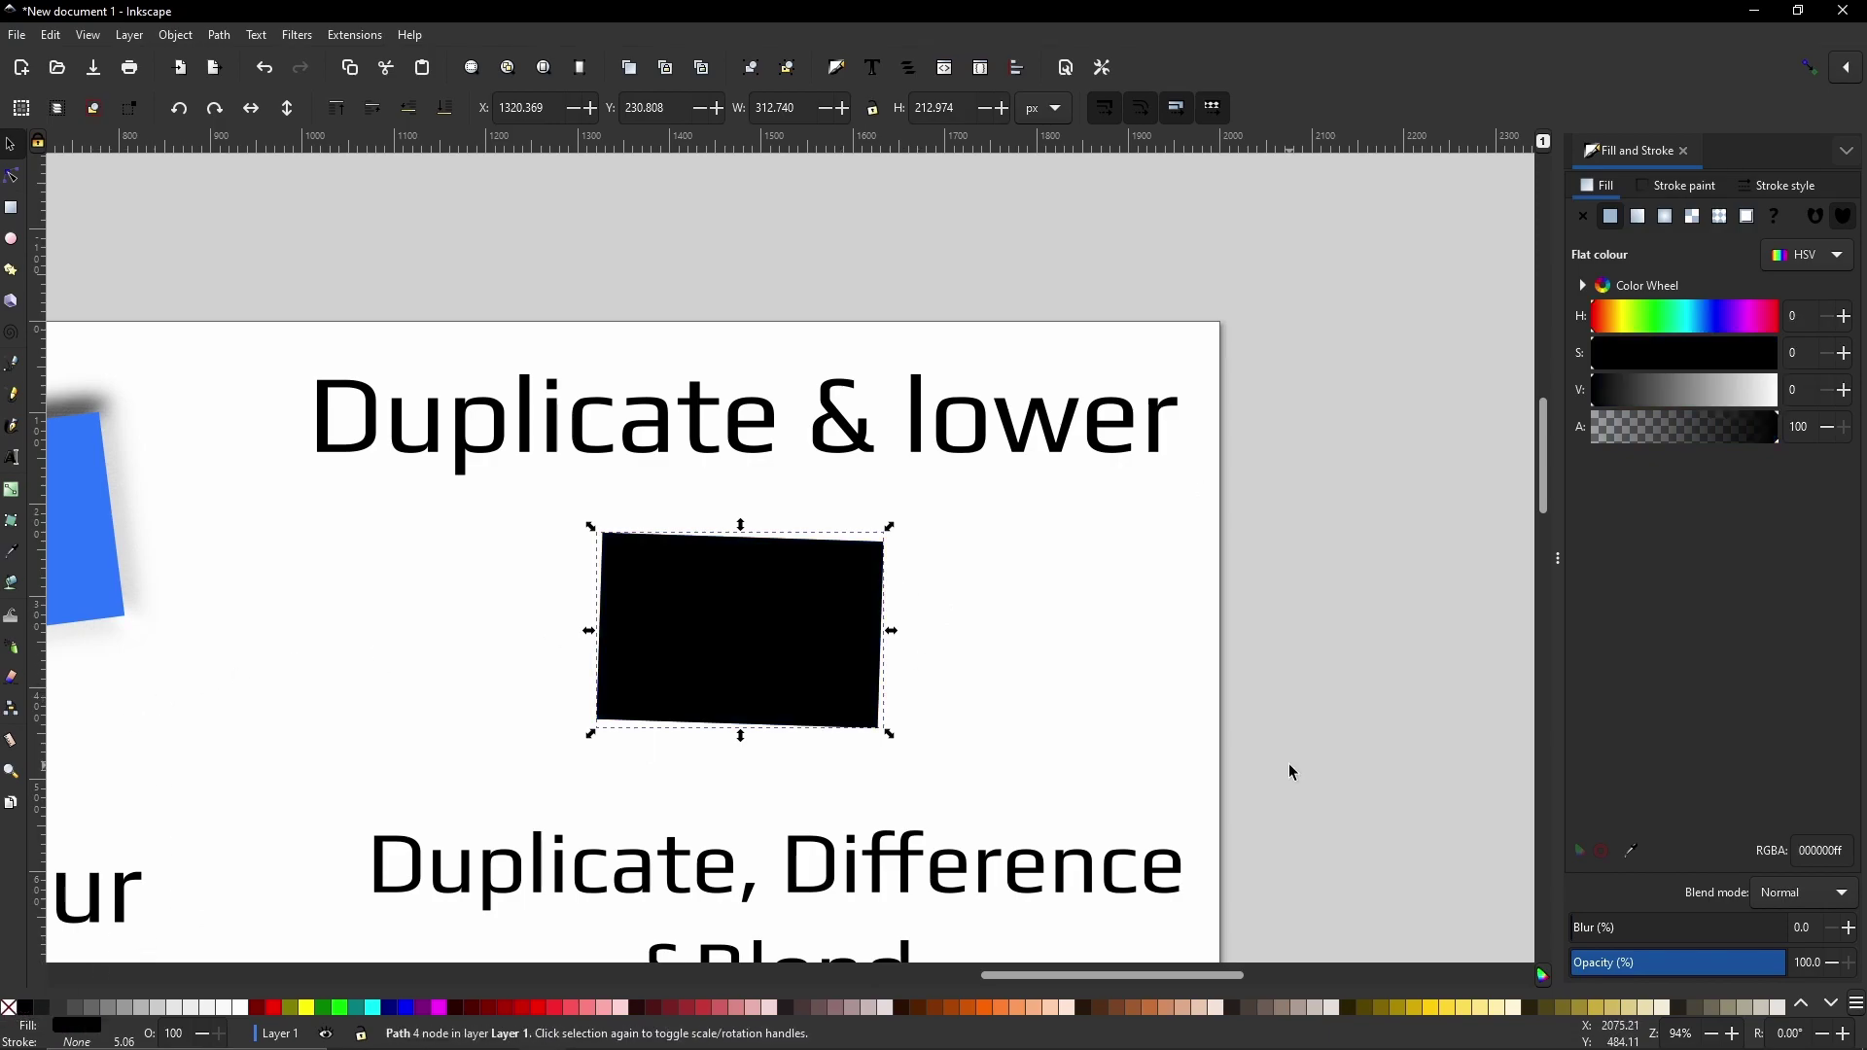
Offset the black copy down-right and lower it beneath the blue rectangle.
{"action": "key", "text": "Down"}
{"action": "key", "text": "Down"}
{"action": "key", "text": "Down"}
{"action": "key", "text": "Down"}
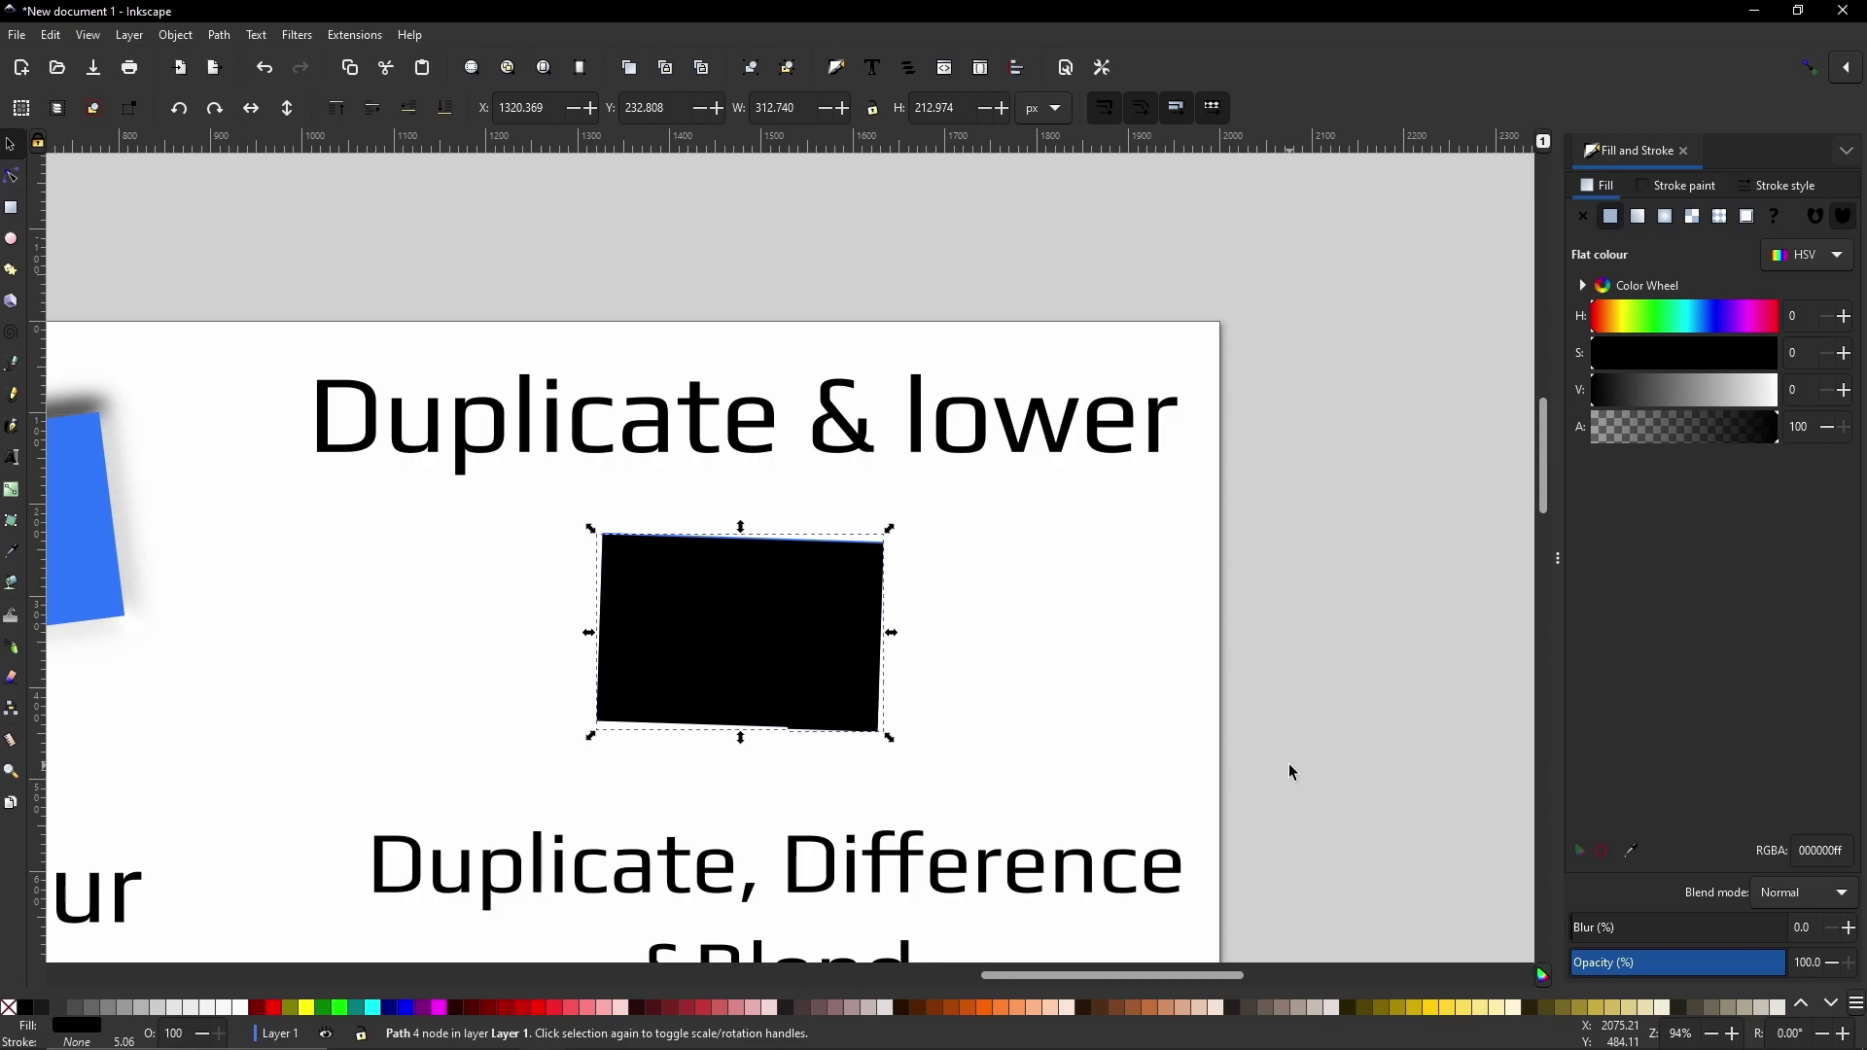
{"action": "key", "text": "Down"}
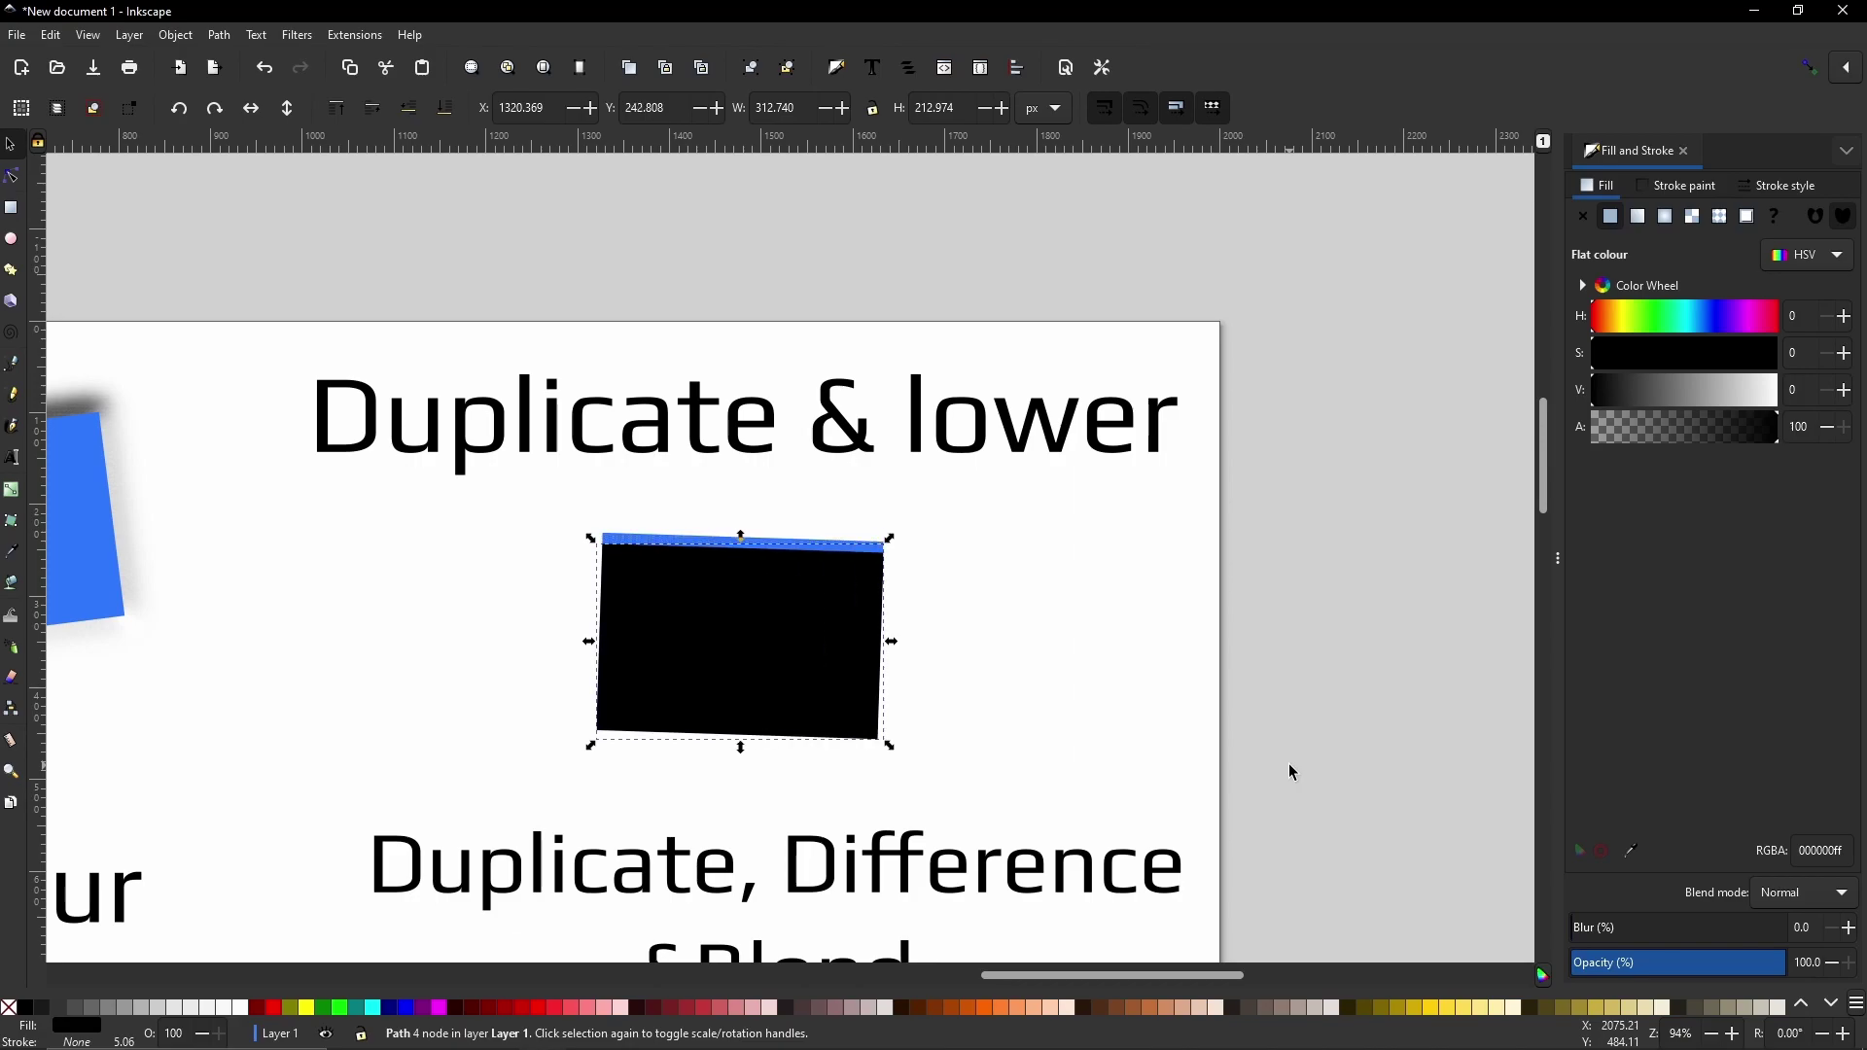
{"action": "key", "text": "Right"}
{"action": "key", "text": "Right"}
{"action": "key", "text": "Right"}
{"action": "key", "text": "Right"}
{"action": "key", "text": "Right"}
{"action": "key", "text": "Right"}
{"action": "key", "text": "Right"}
{"action": "key", "text": "Right"}
{"action": "key", "text": "Right"}
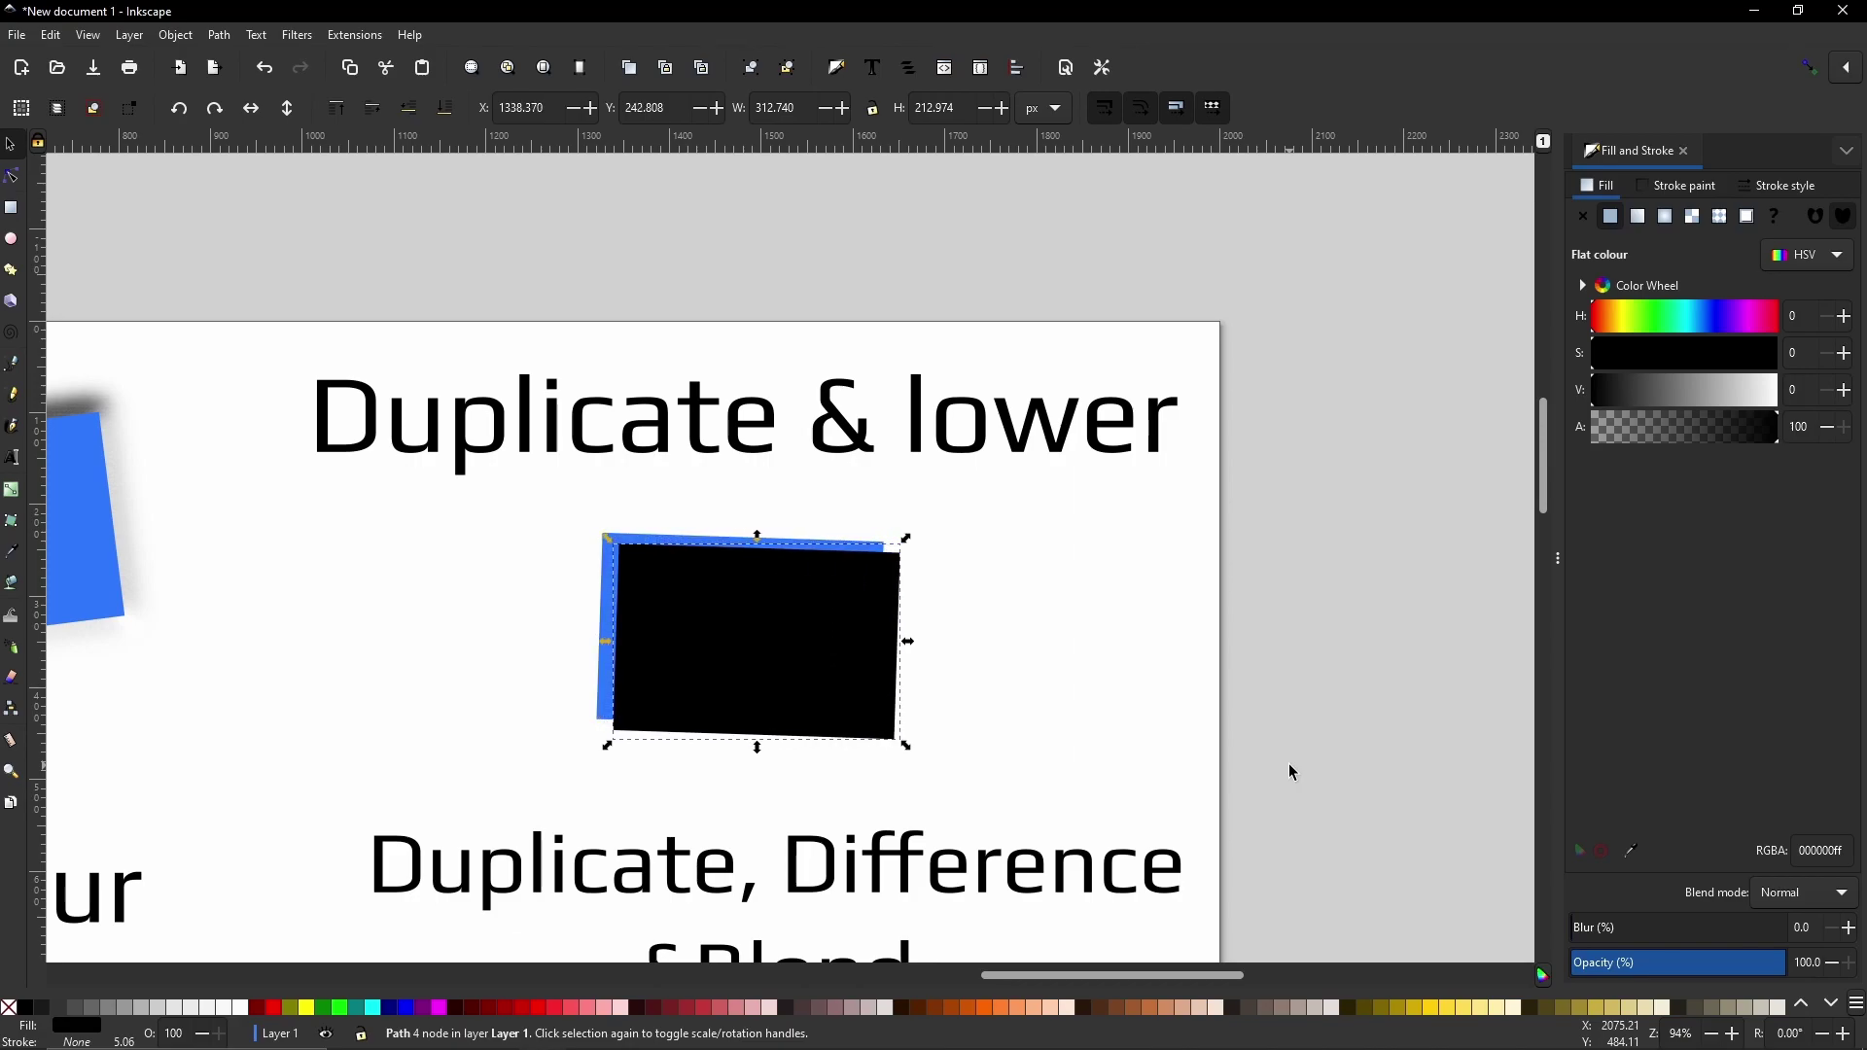
{"action": "key", "text": "Left"}
{"action": "key", "text": "Left"}
{"action": "key", "text": "Right"}
{"action": "key", "text": "Down"}
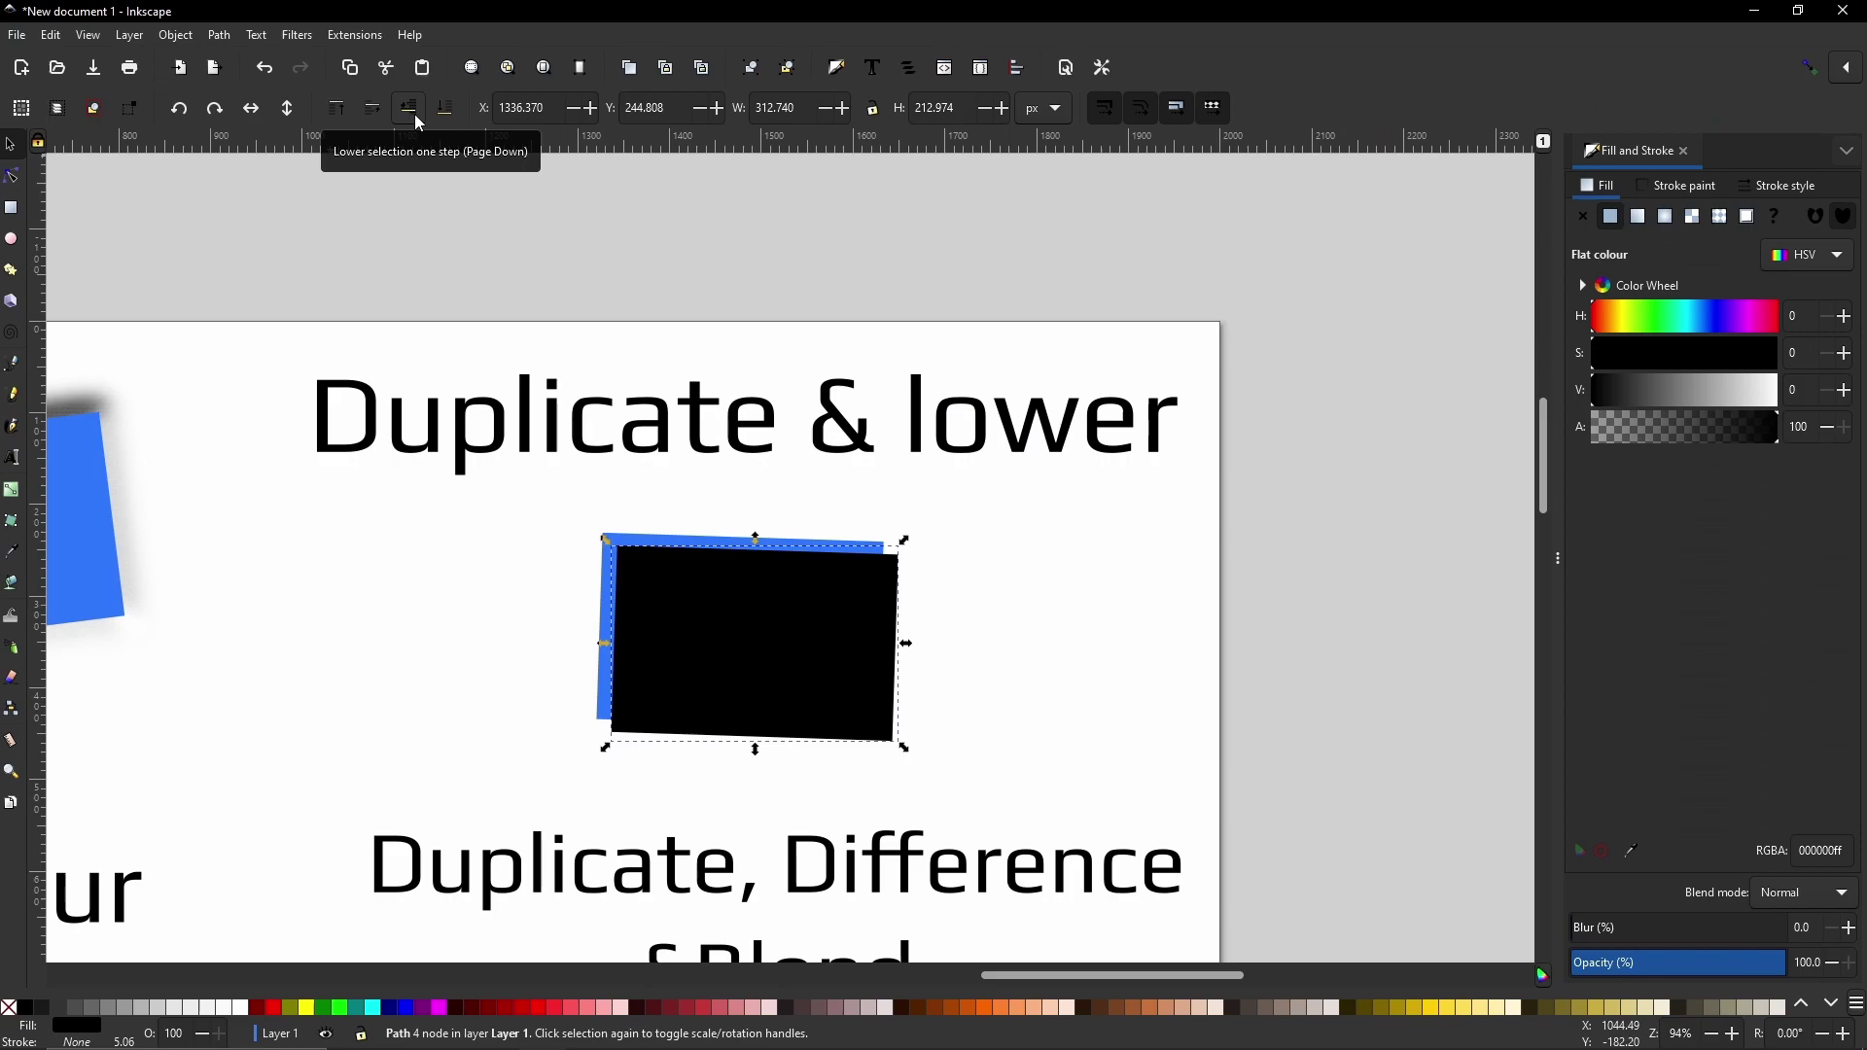
{"action": "left_click", "coordinate": [890, 352]}
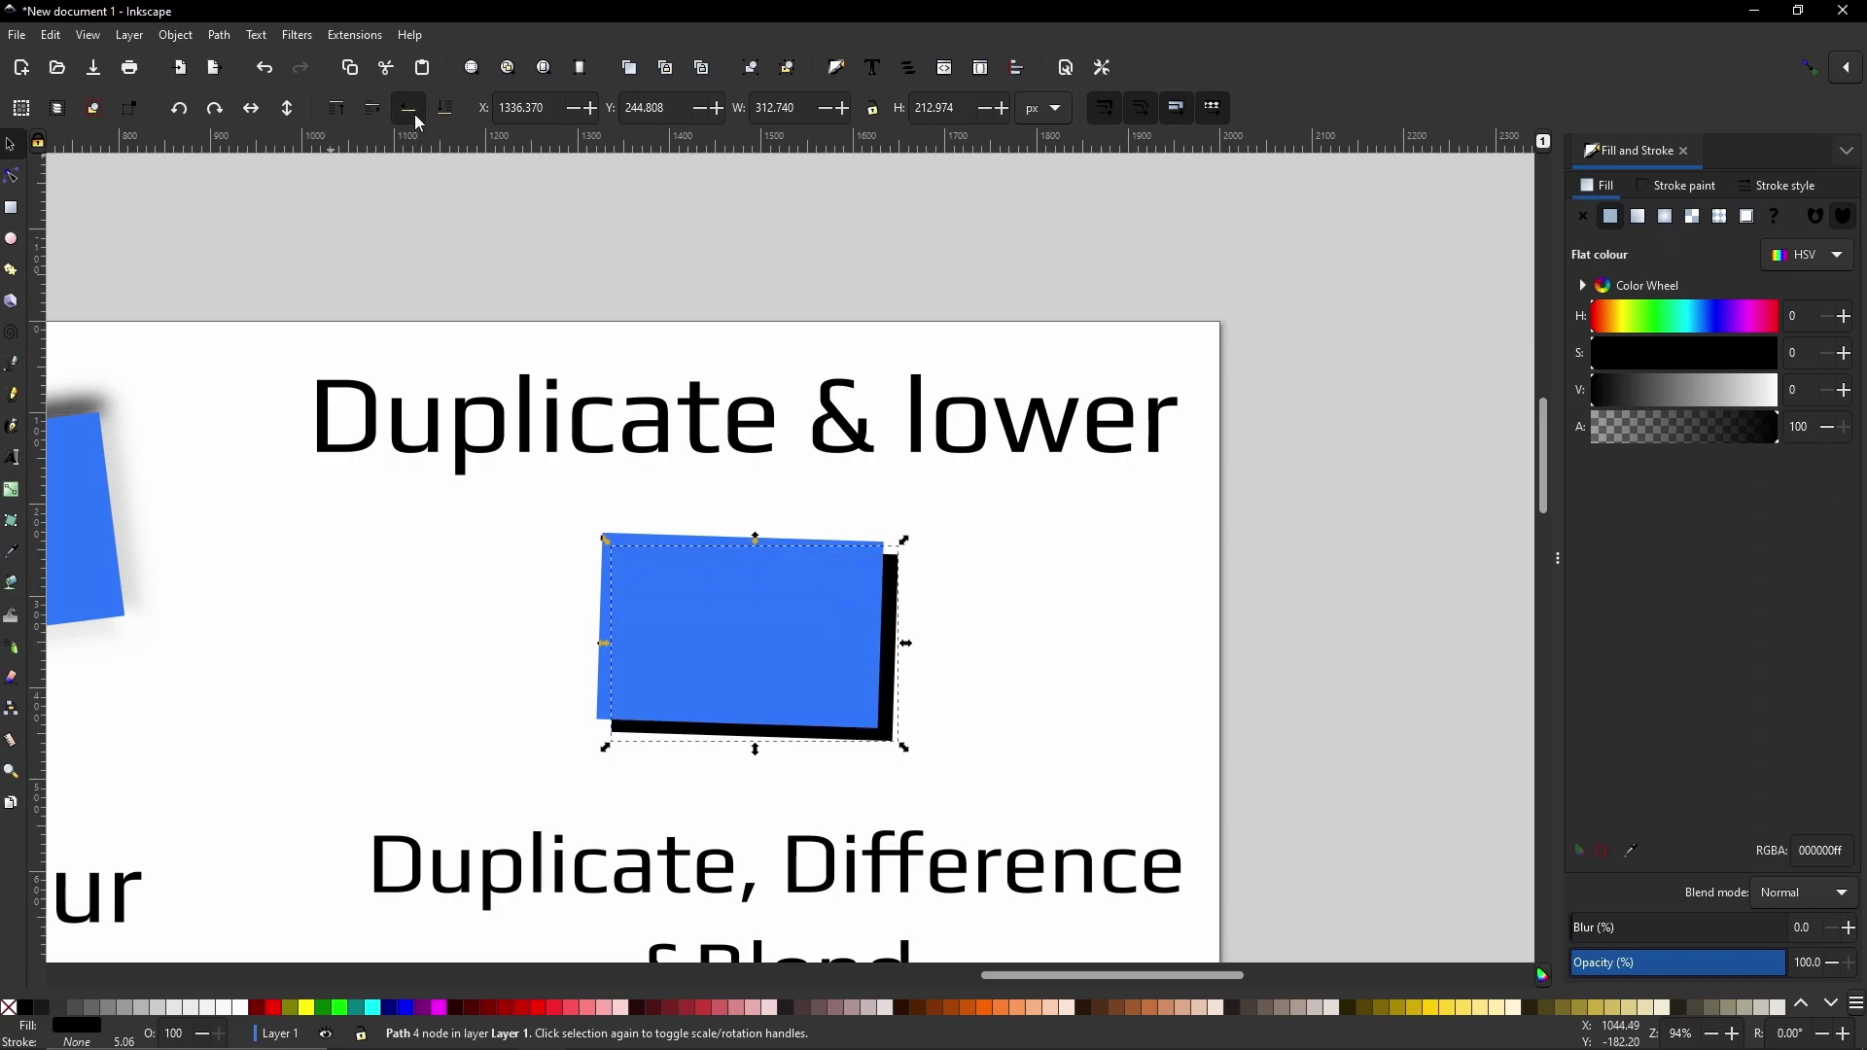
{"action": "left_click", "coordinate": [1082, 627]}
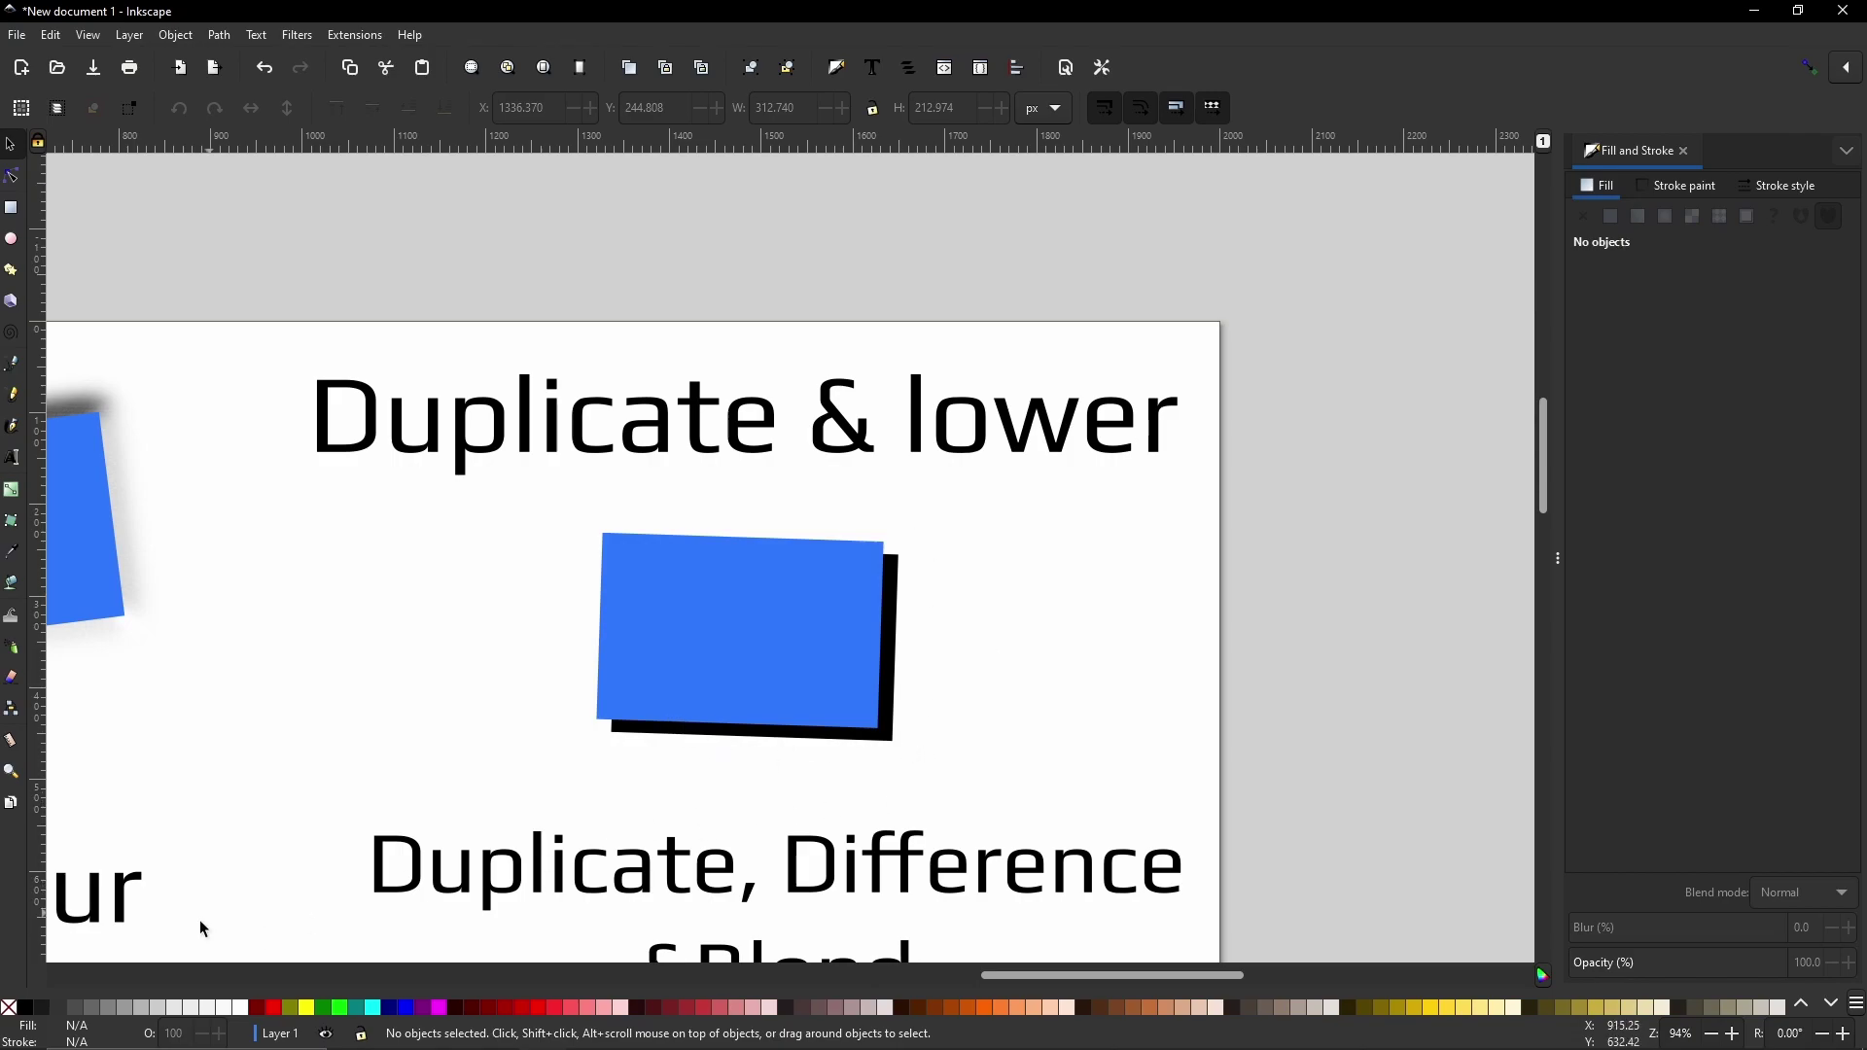
Make a black copy beneath the Duplicate & Blur rectangle.
{"action": "left_click_drag", "start_coordinate": [195, 931], "coordinate": [1237, 400]}
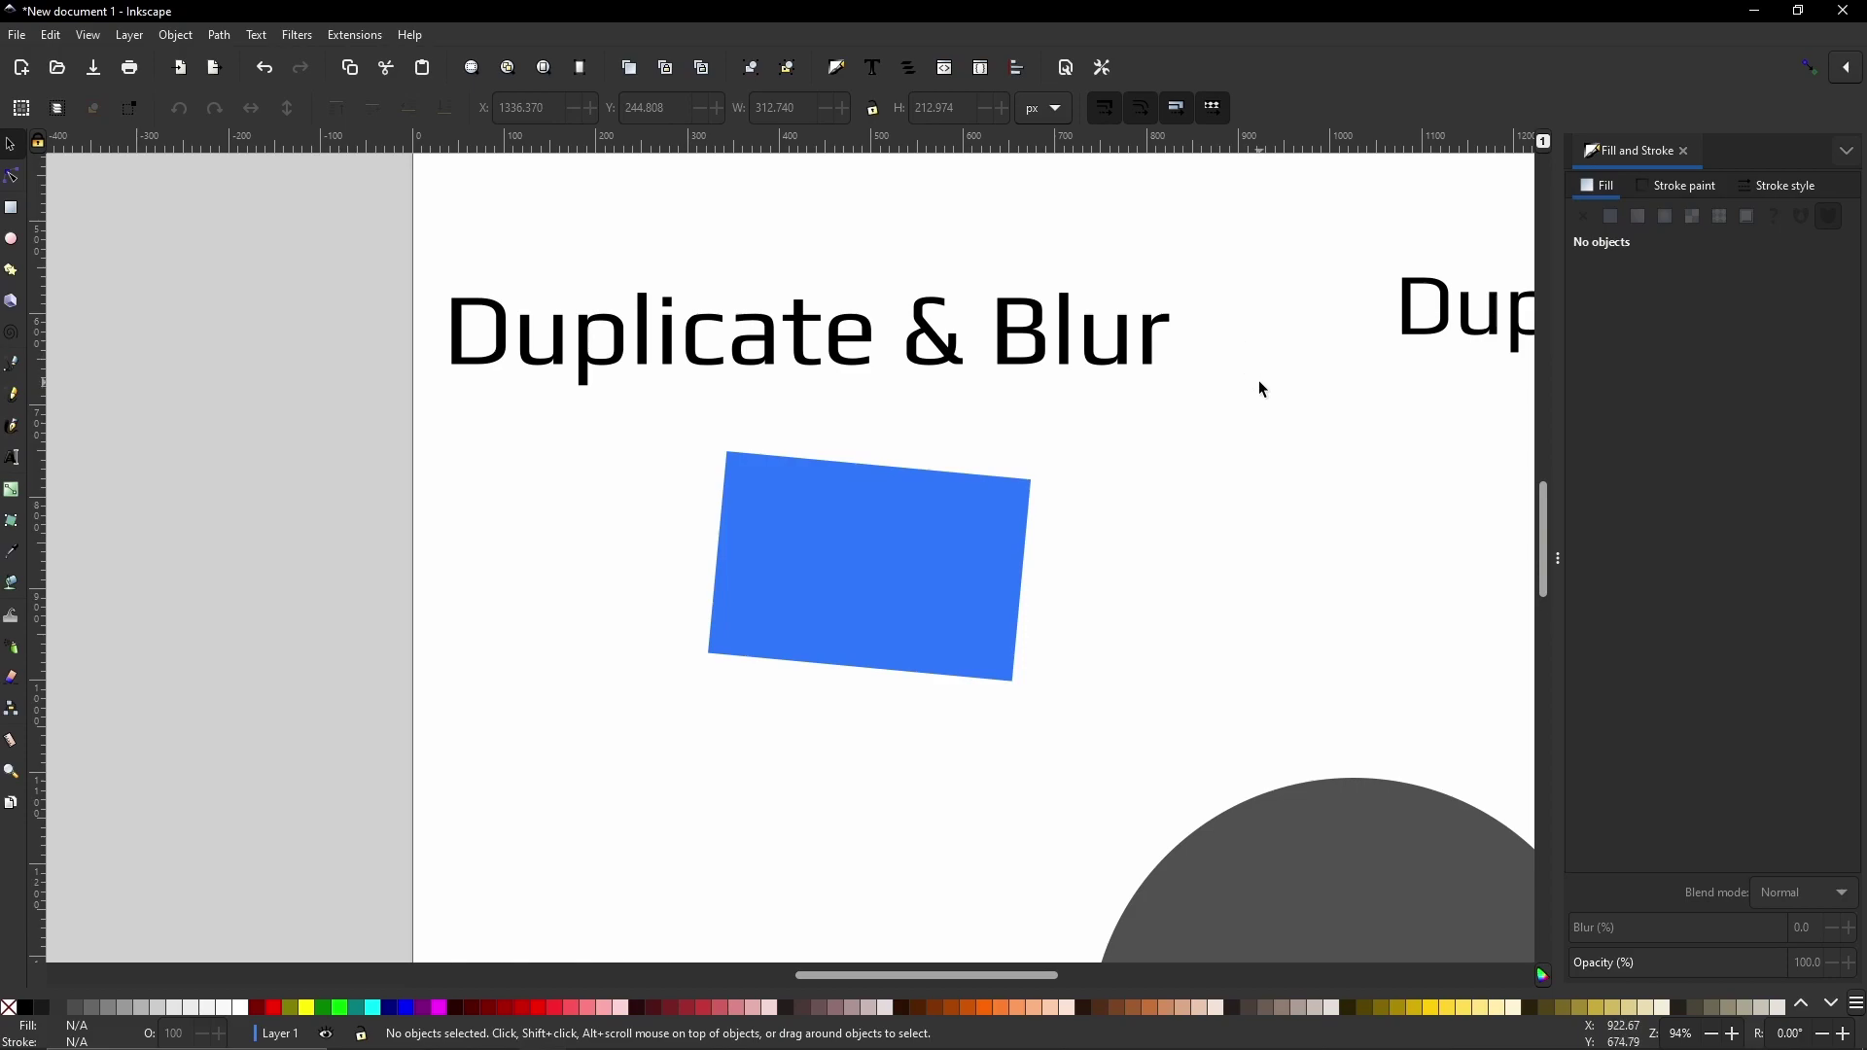
{"action": "left_click", "coordinate": [846, 602]}
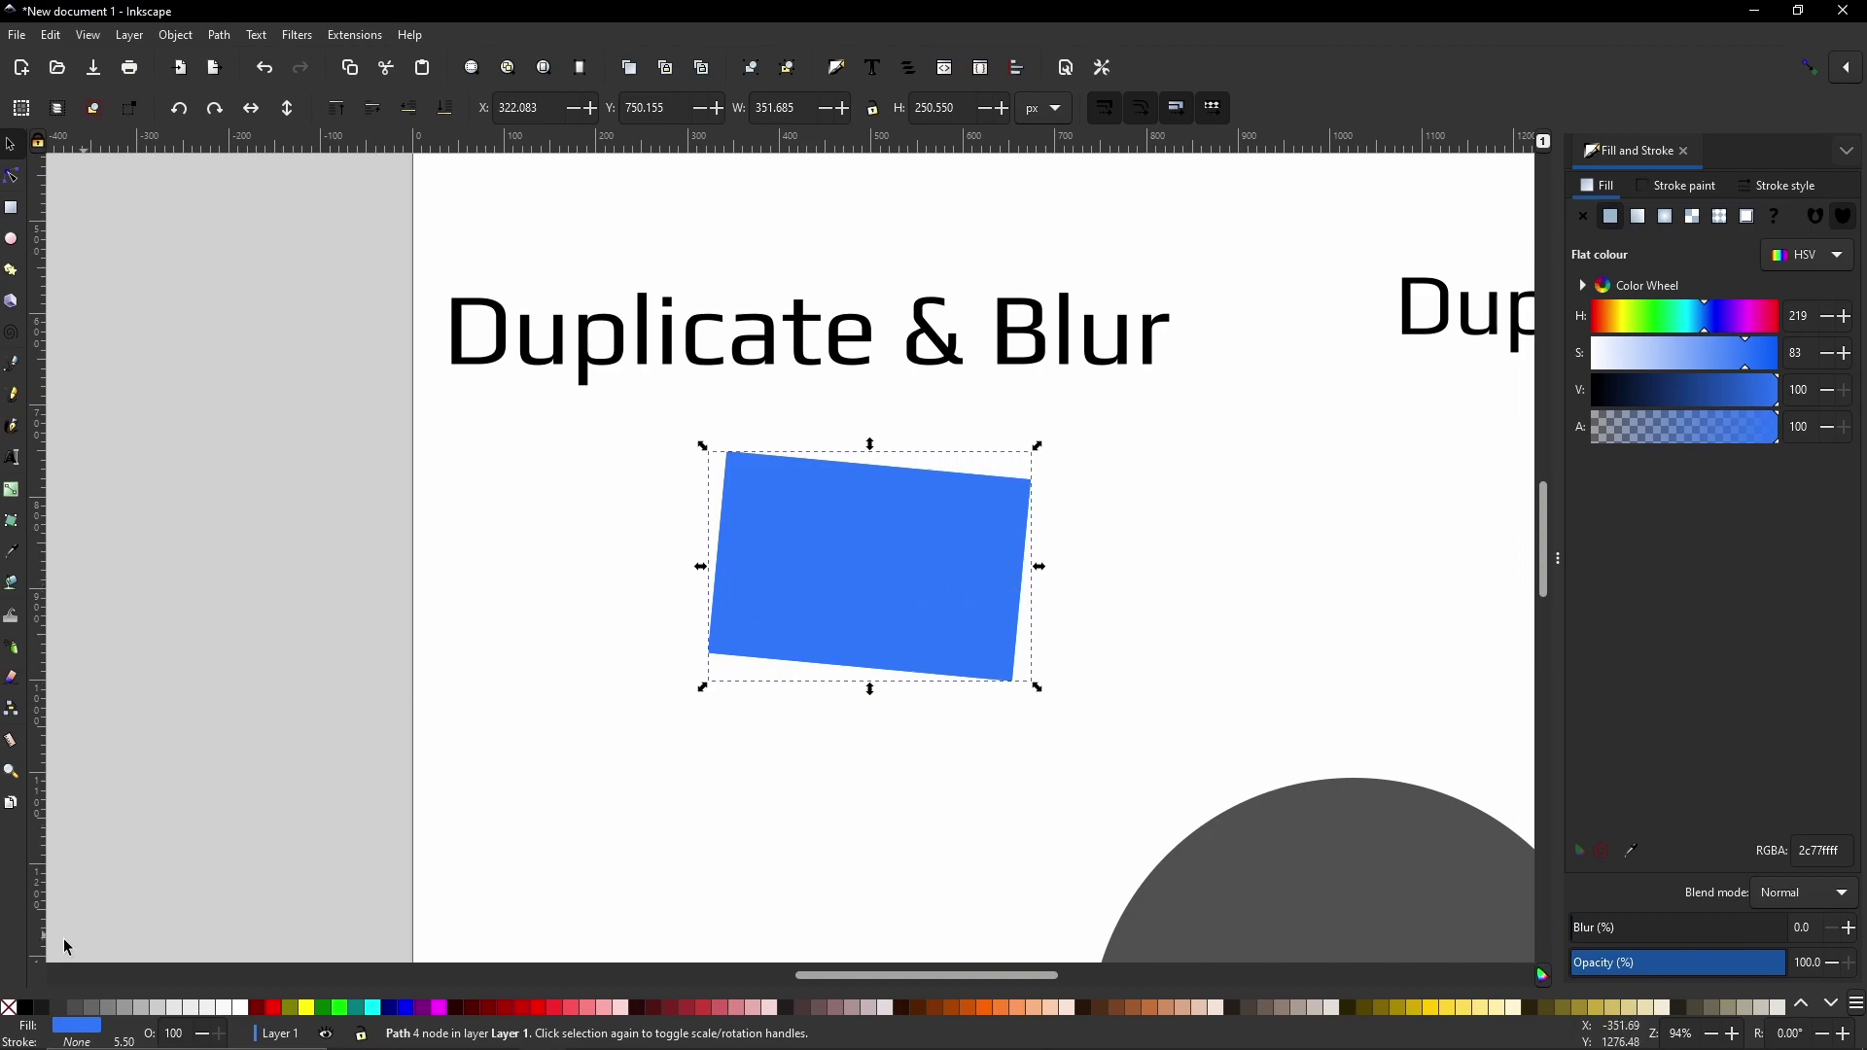
{"action": "left_click", "coordinate": [25, 1013]}
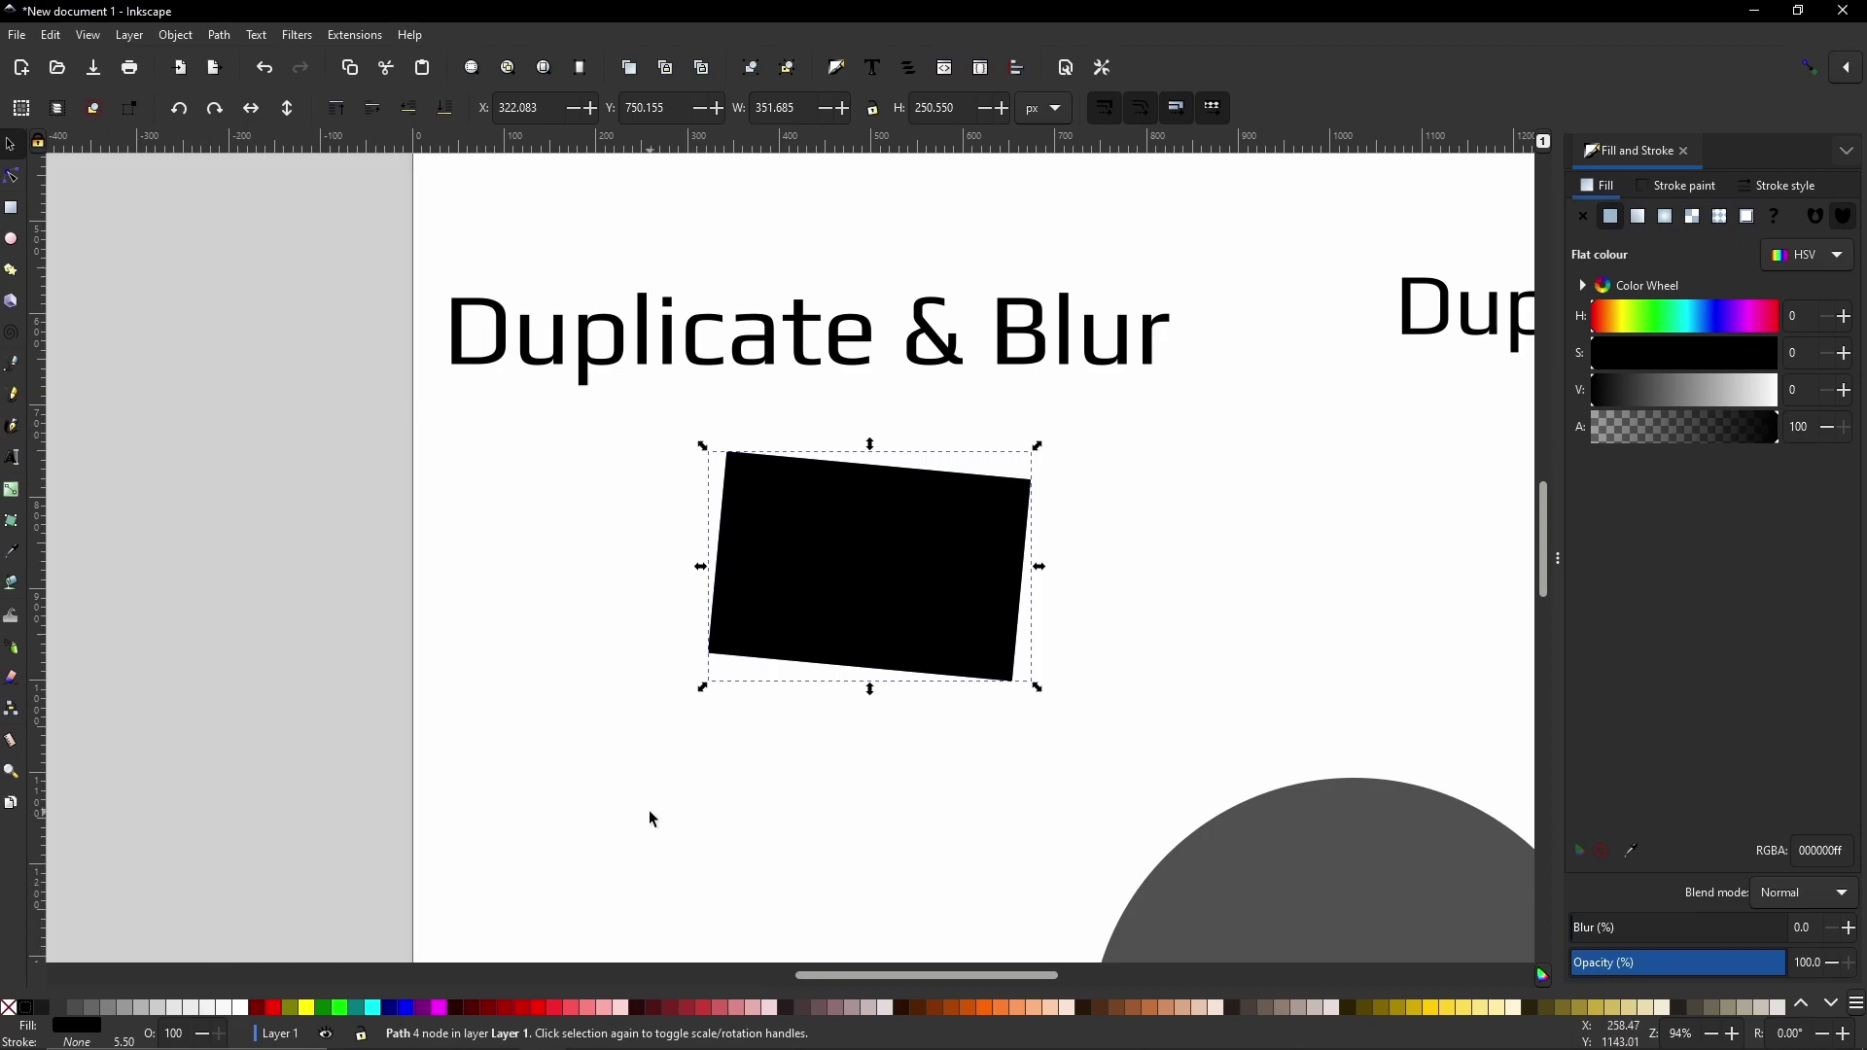
{"action": "key", "text": "ctrl+z"}
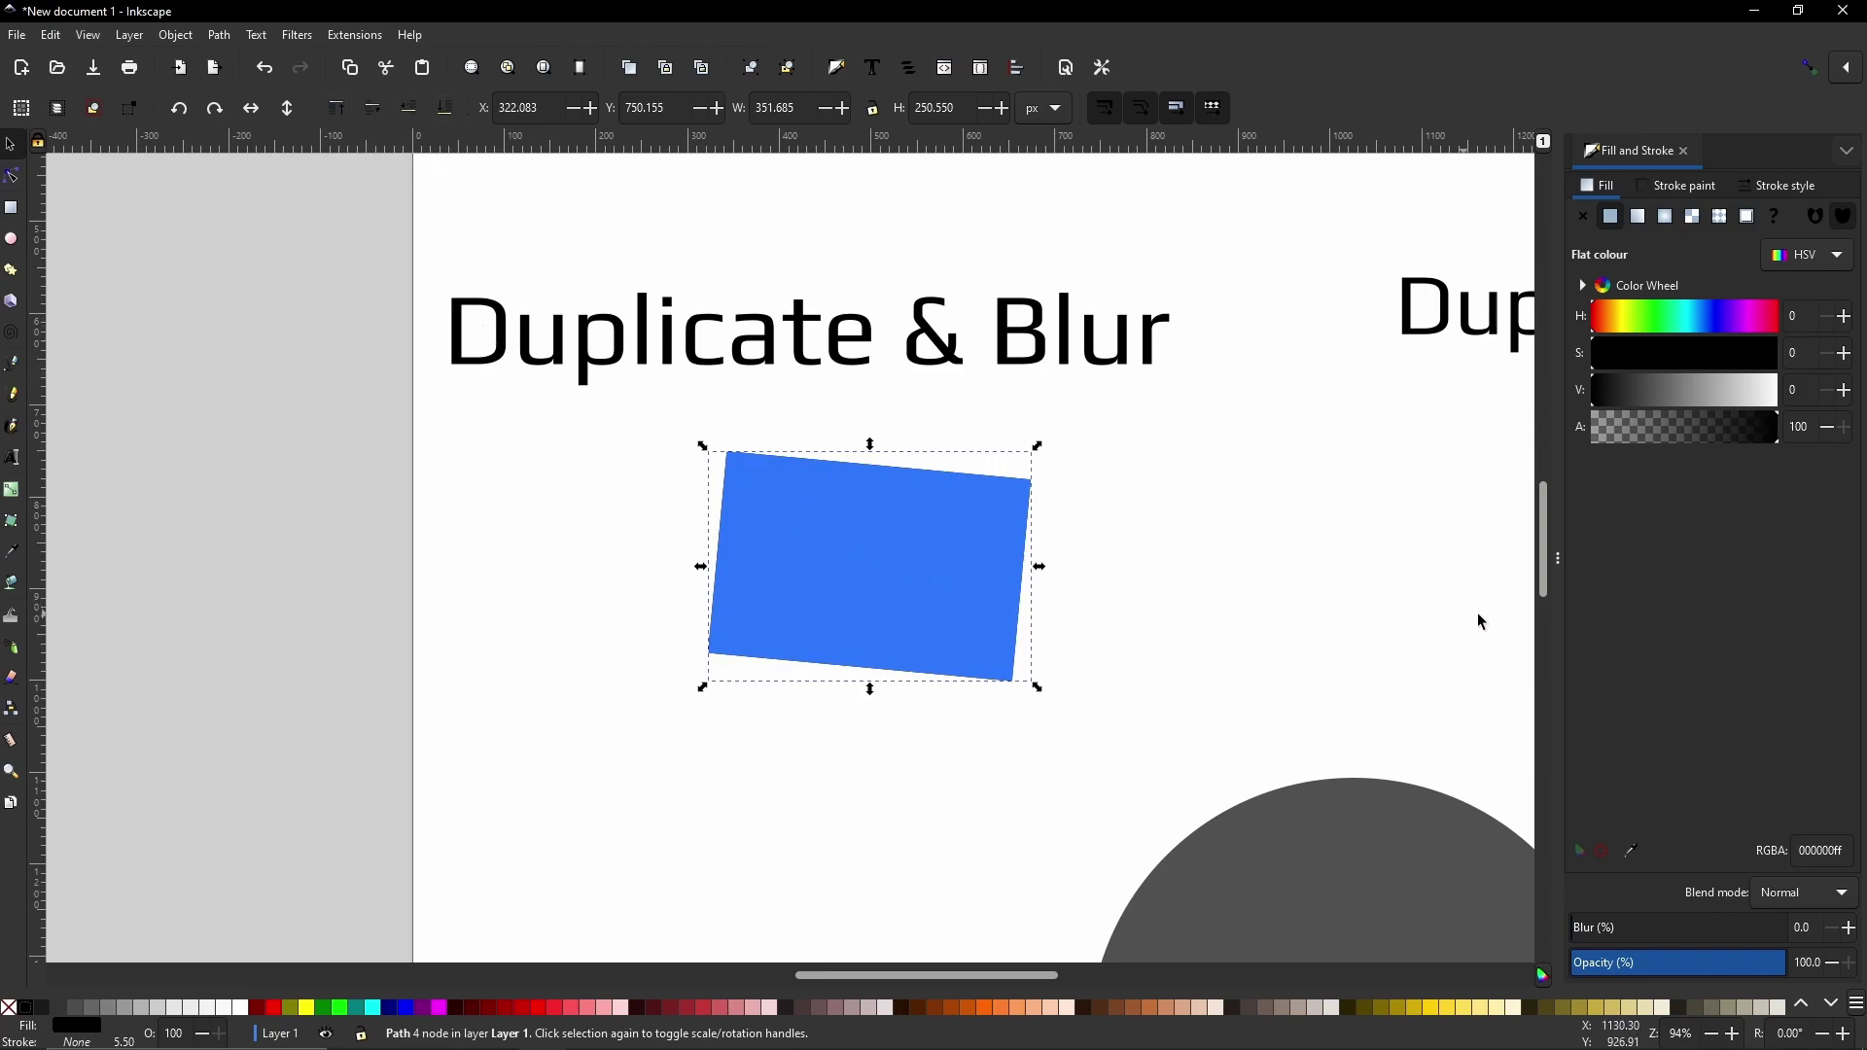
Blur the black shadow to about 28% and move to the Difference & Blend example.
{"action": "left_click", "coordinate": [1596, 934]}
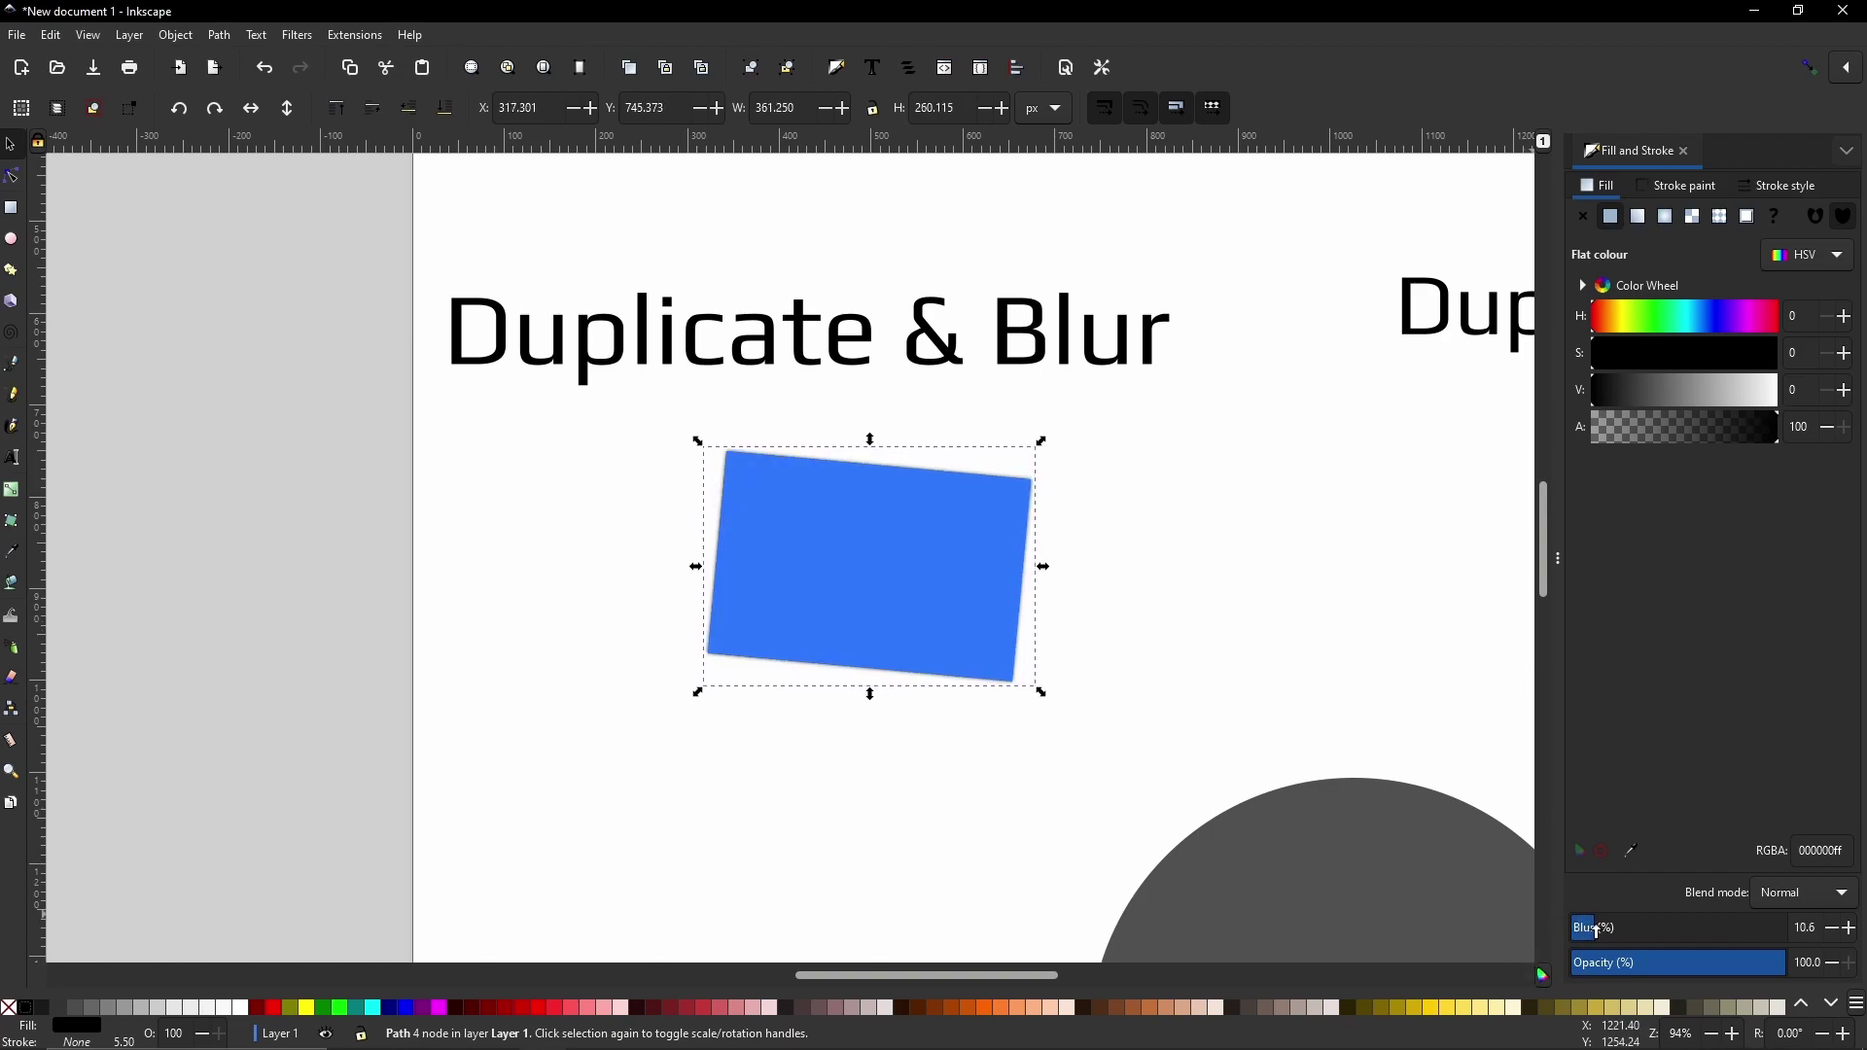
{"action": "left_click_drag", "start_coordinate": [1596, 934], "coordinate": [1640, 929]}
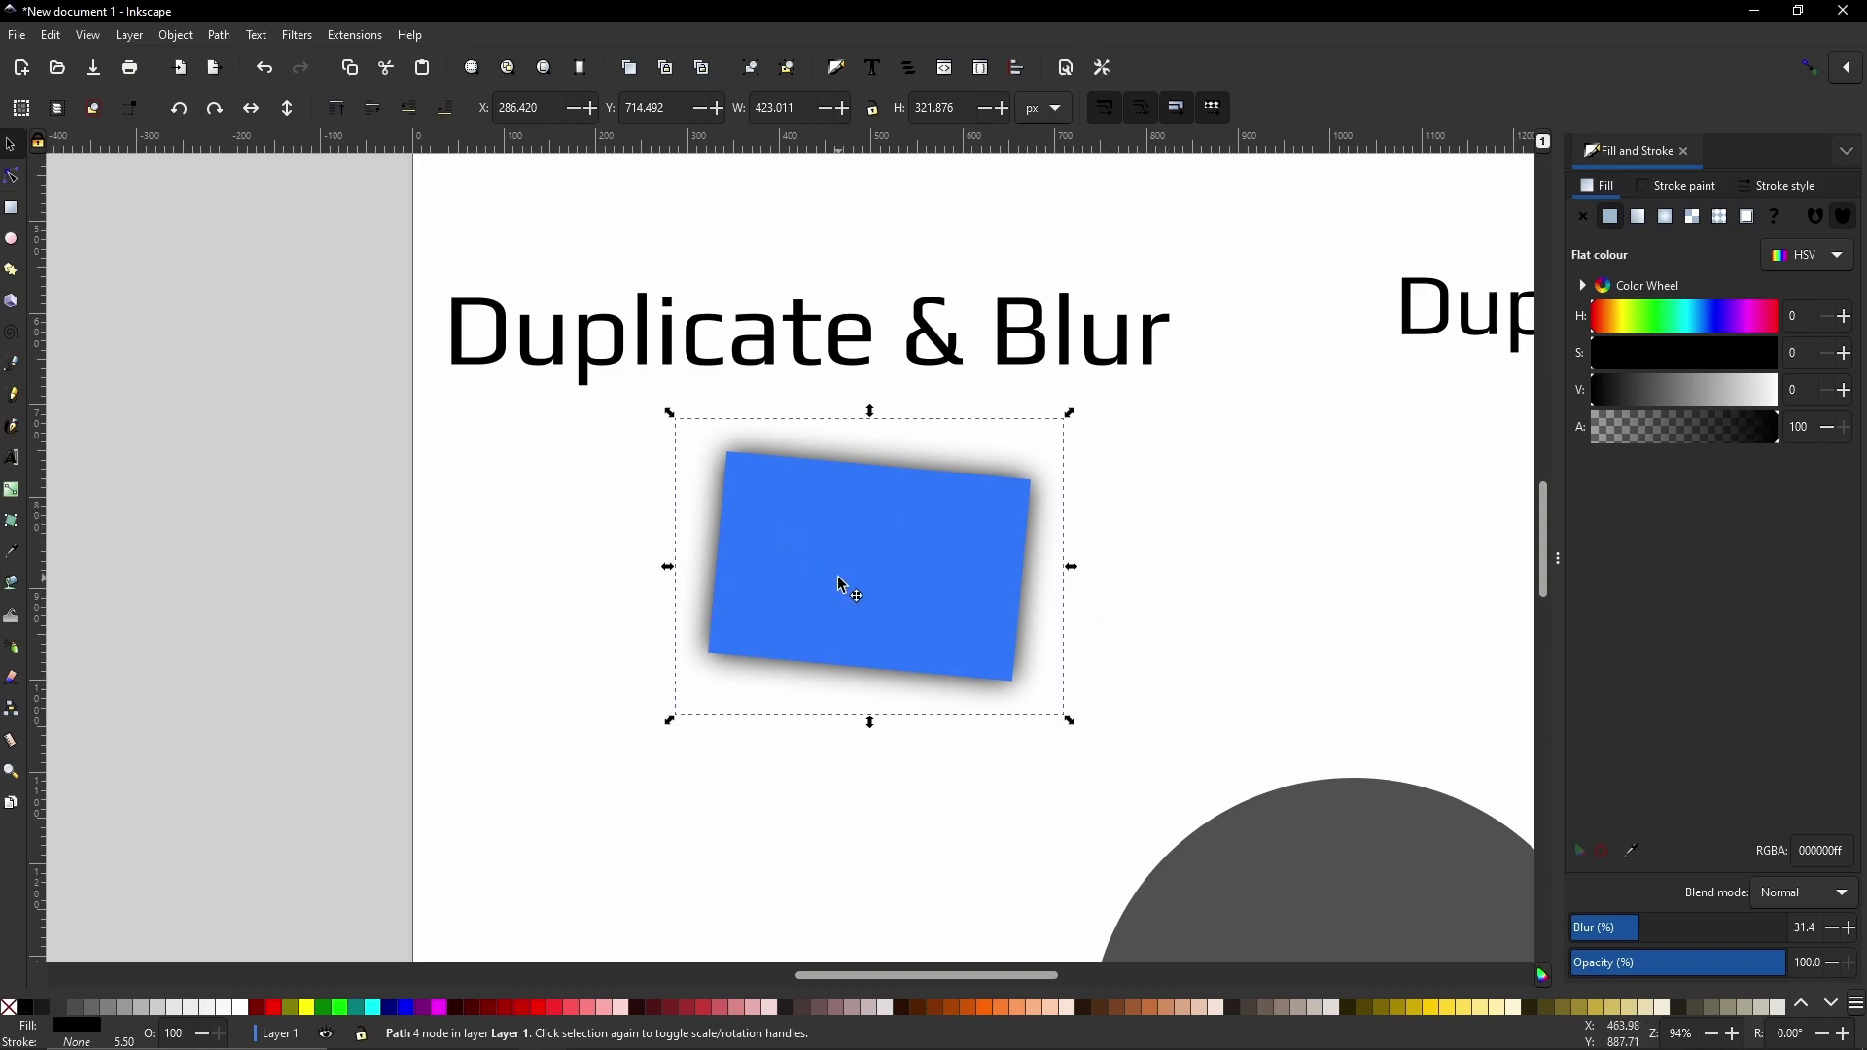
{"action": "left_click_drag", "start_coordinate": [842, 586], "coordinate": [965, 727]}
{"action": "key", "text": "ctrl+z"}
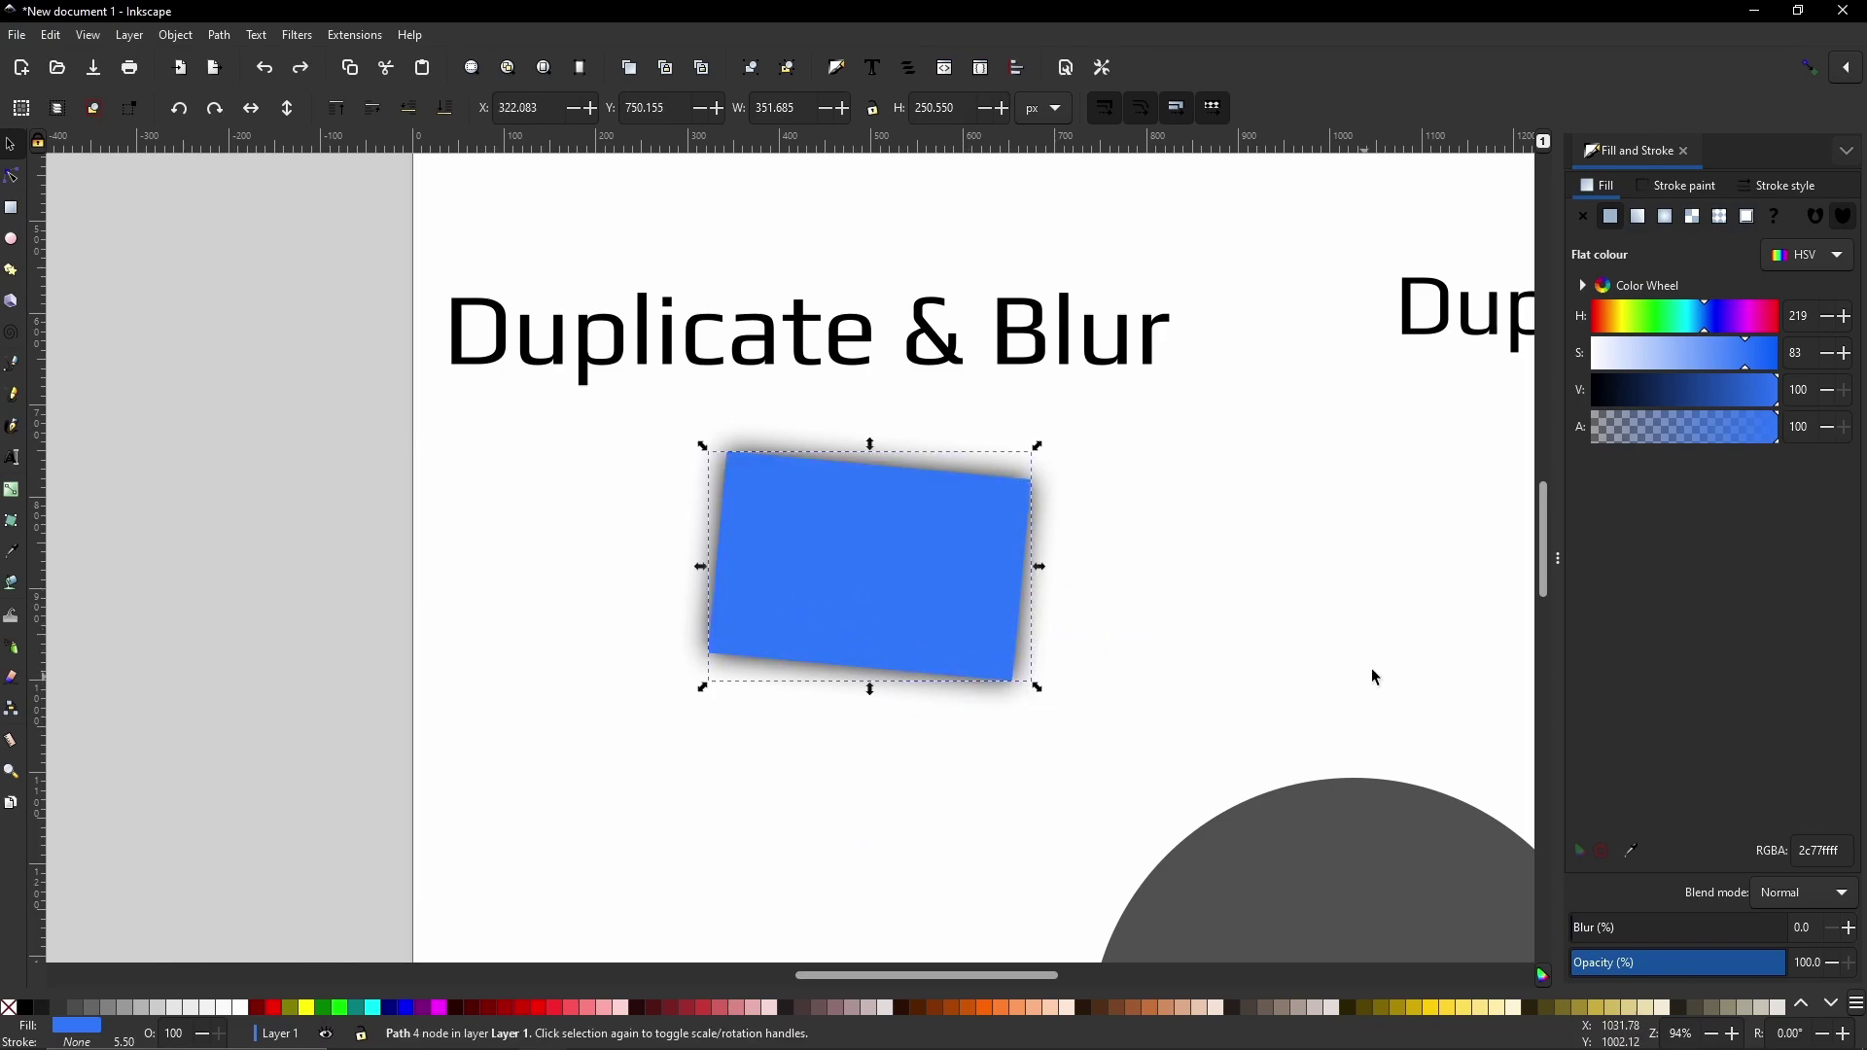
{"action": "left_click_drag", "start_coordinate": [1374, 667], "coordinate": [346, 691]}
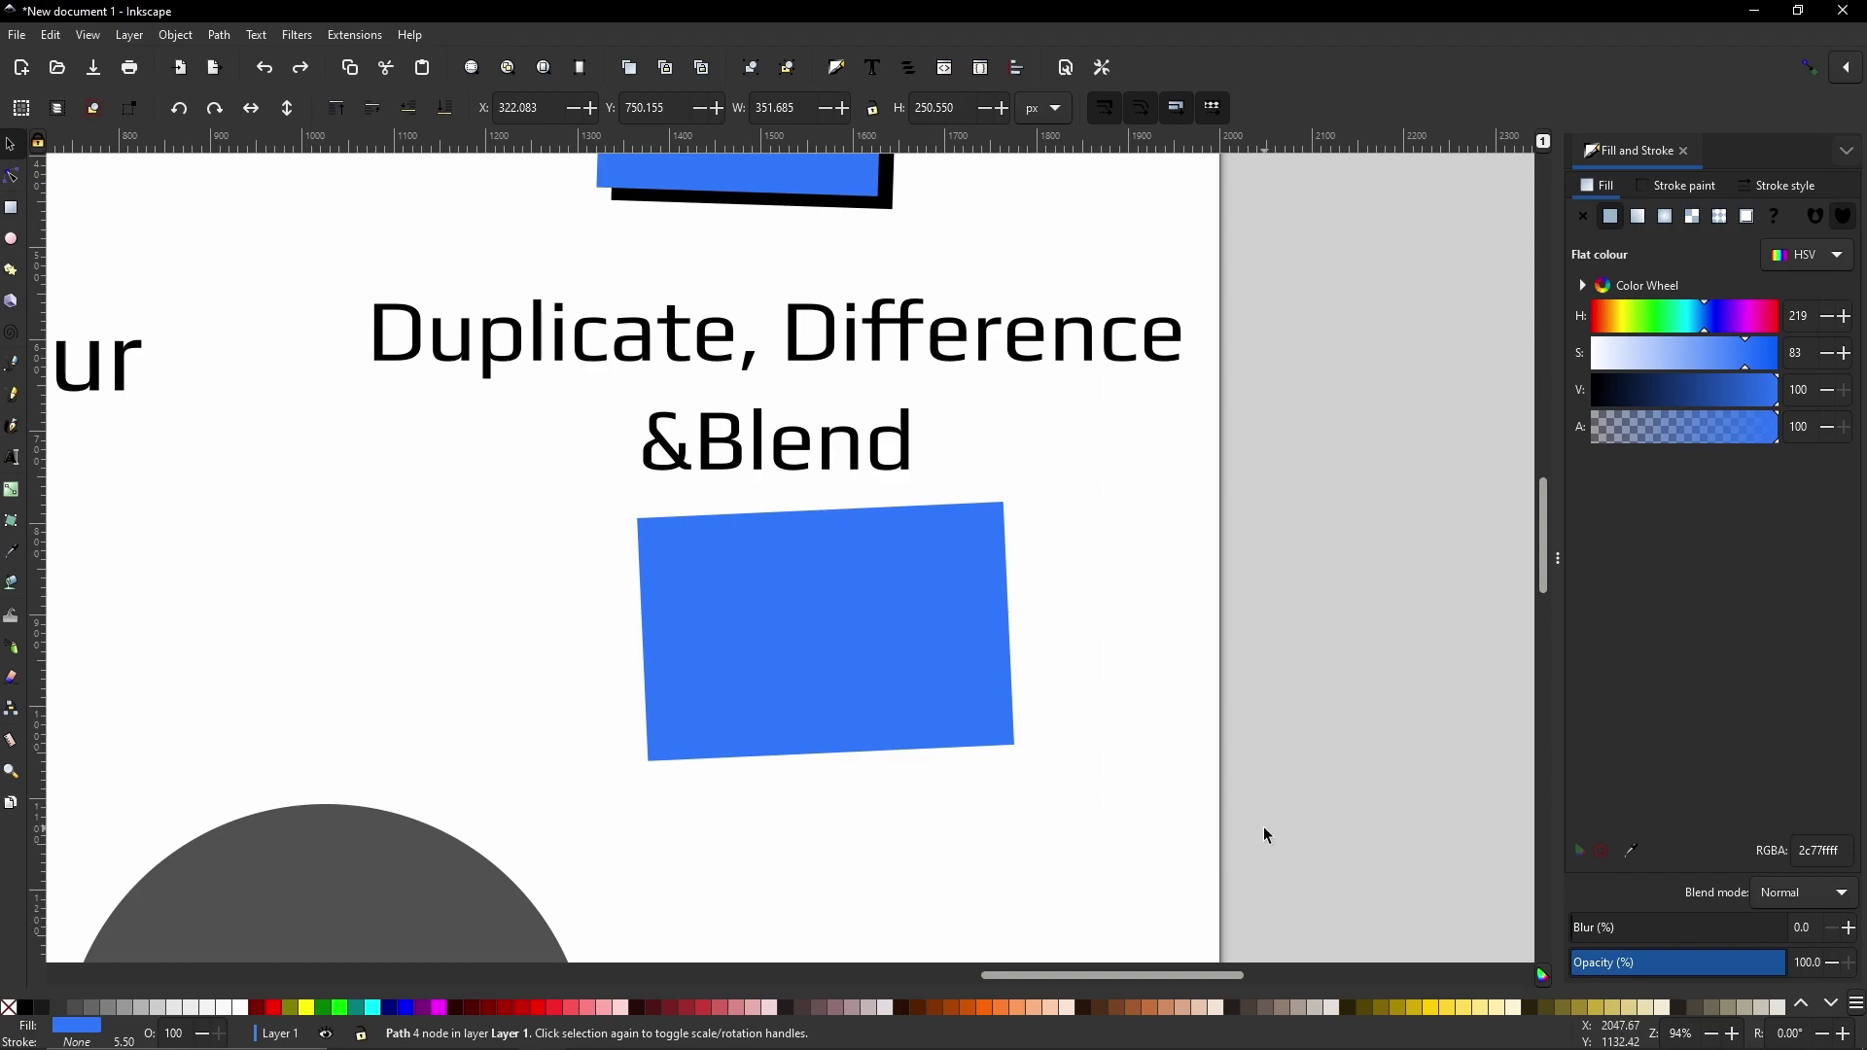
{"action": "key", "text": "ctrl+shift+z"}
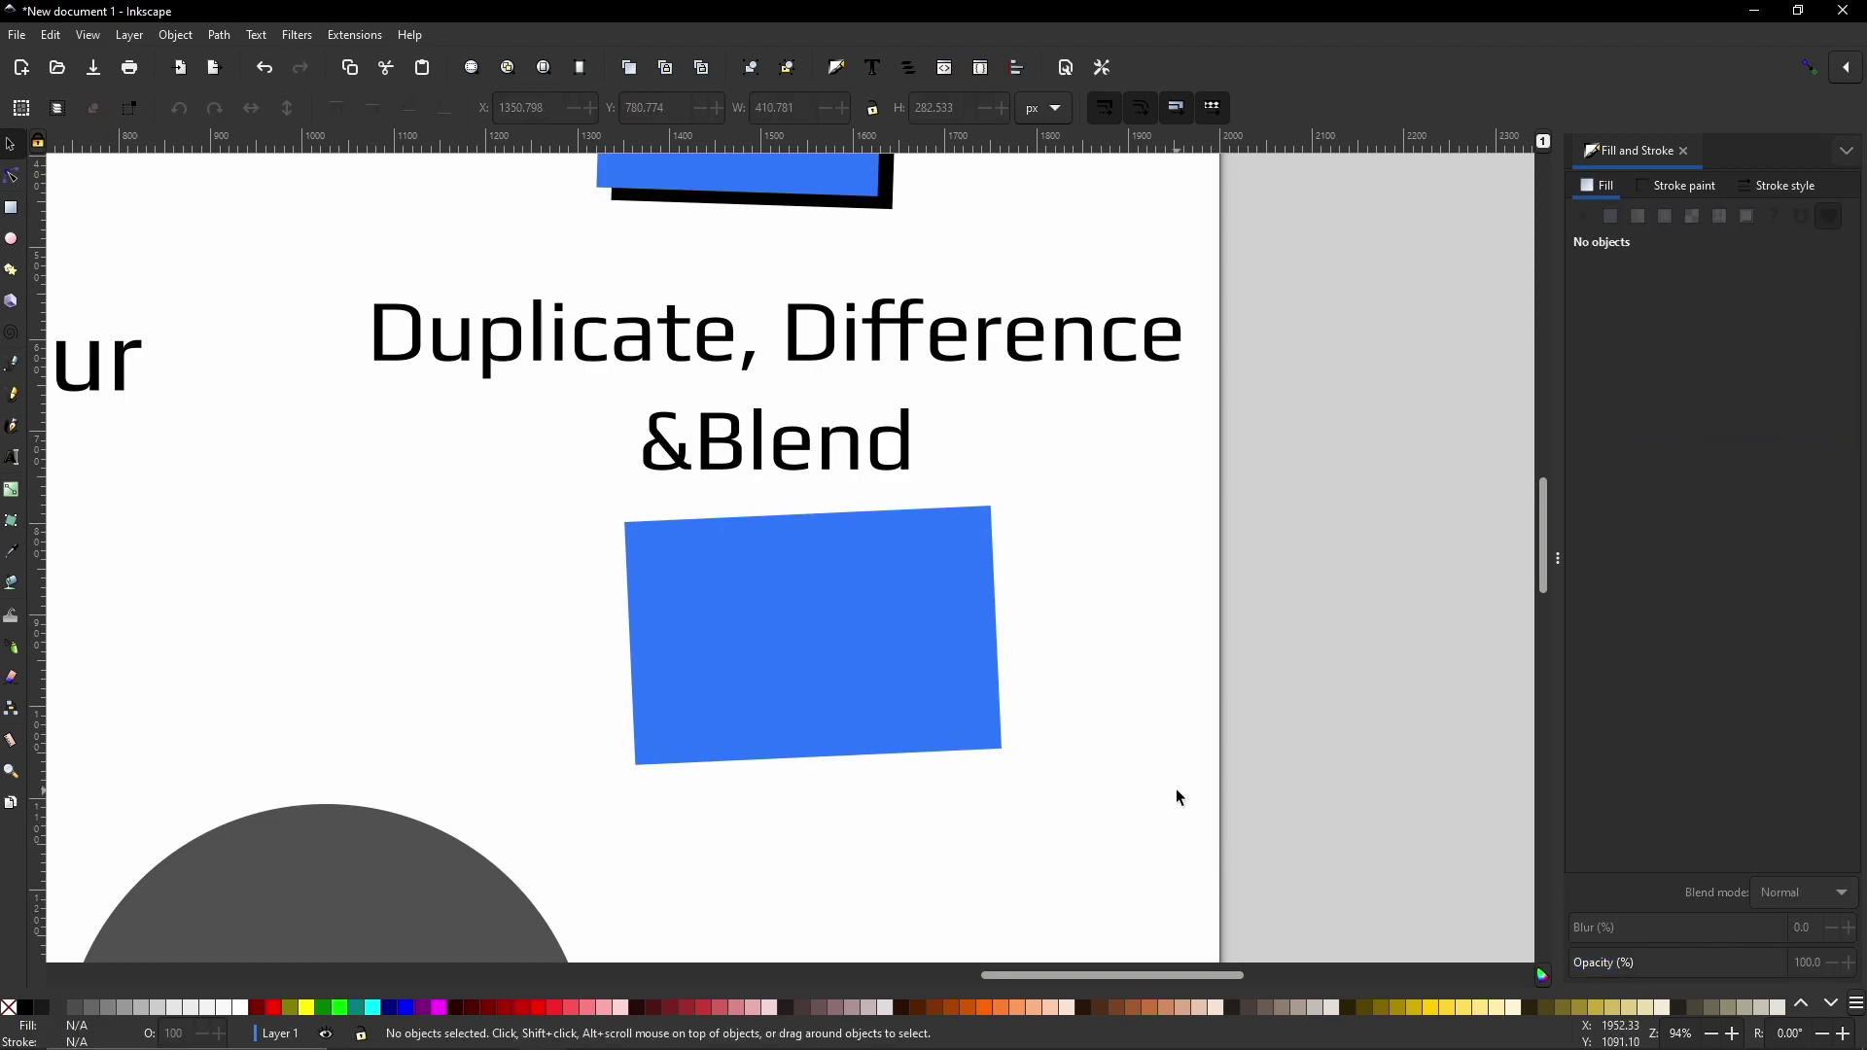
Duplicate the Difference & Blend rectangle, recolour it yellow then olive, and shift it down-right.
{"action": "left_click", "coordinate": [909, 635]}
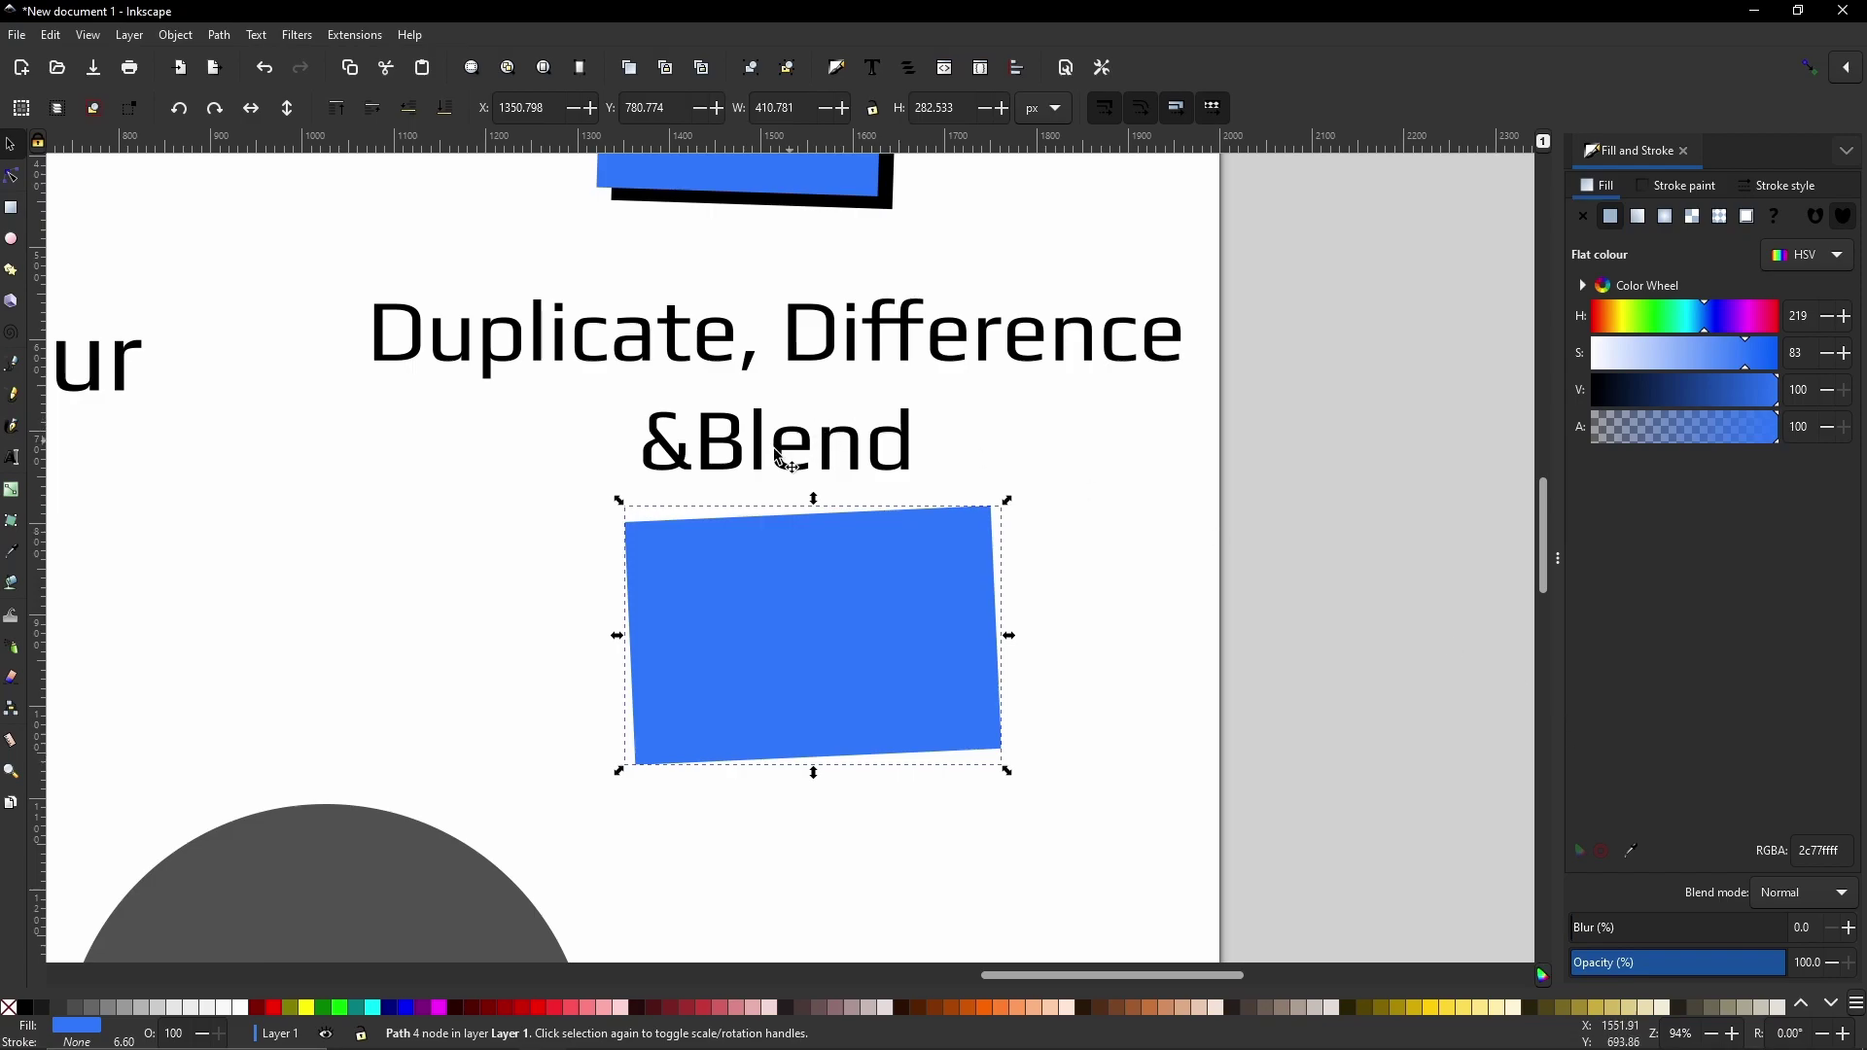
{"action": "right_click", "coordinate": [819, 610]}
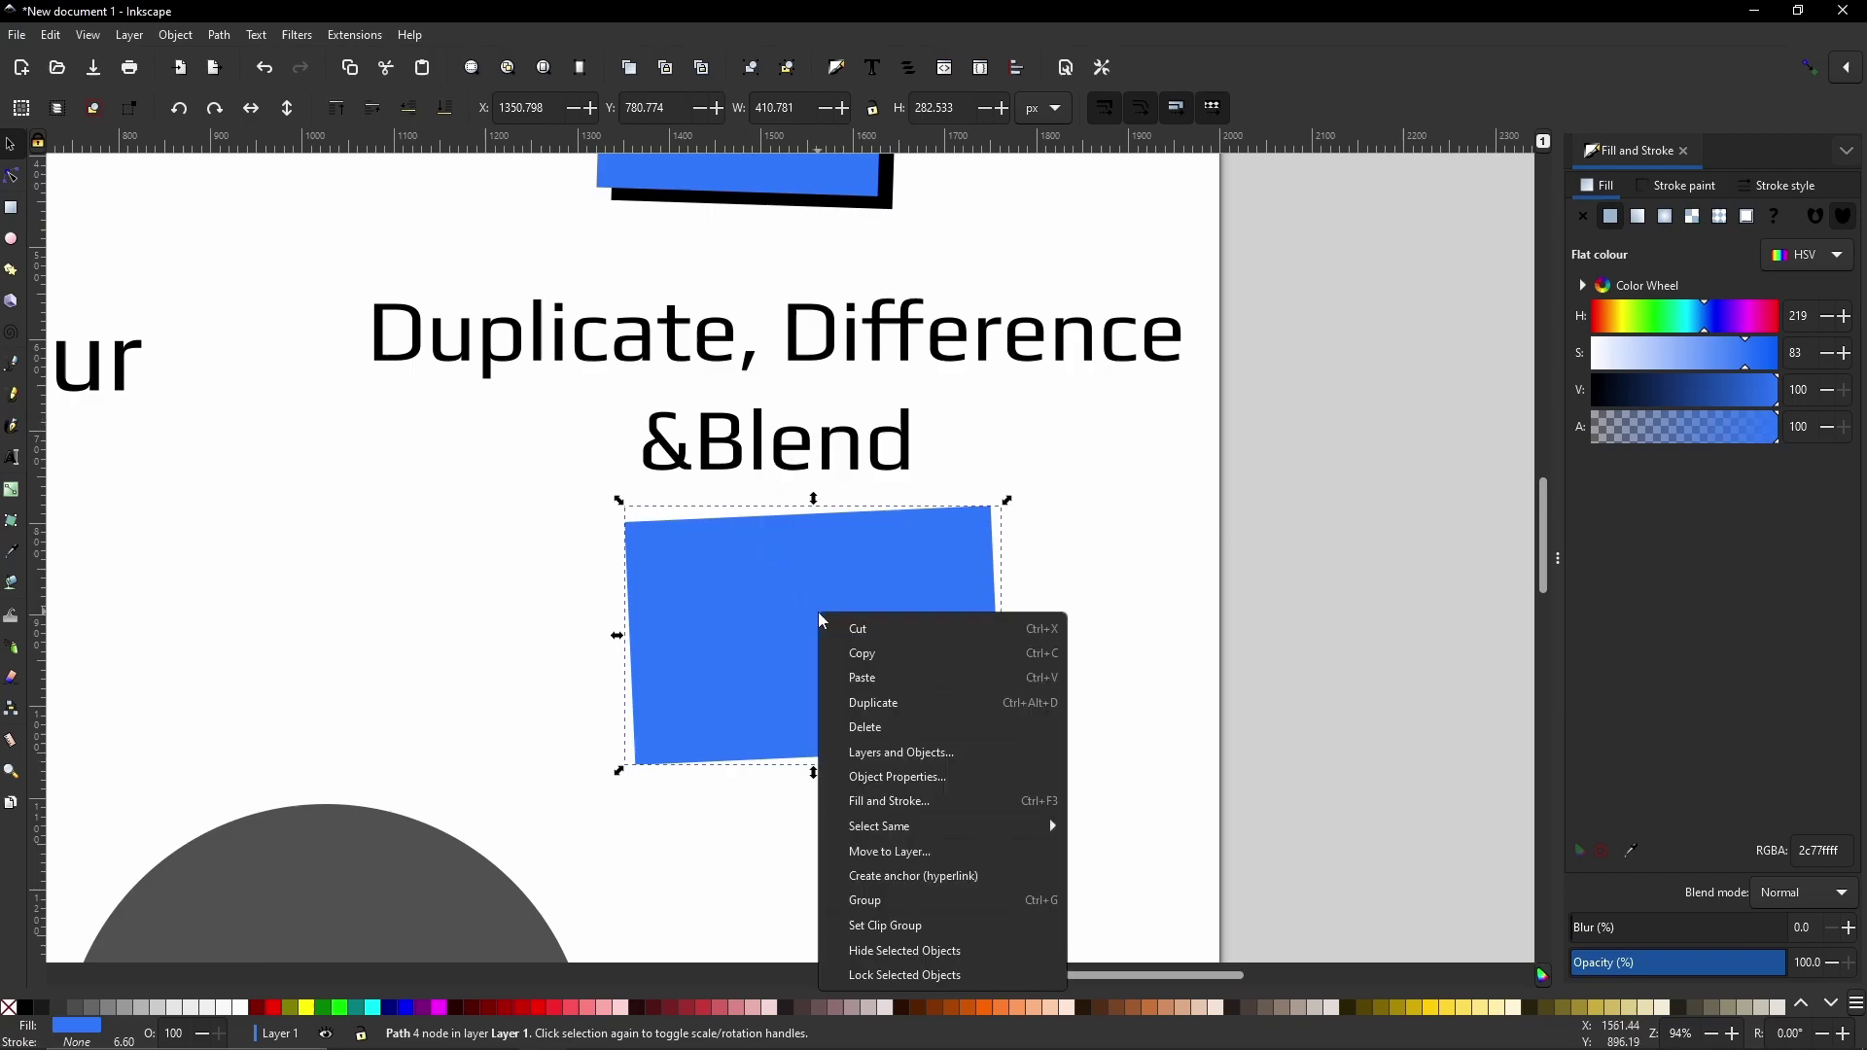
{"action": "left_click", "coordinate": [906, 703]}
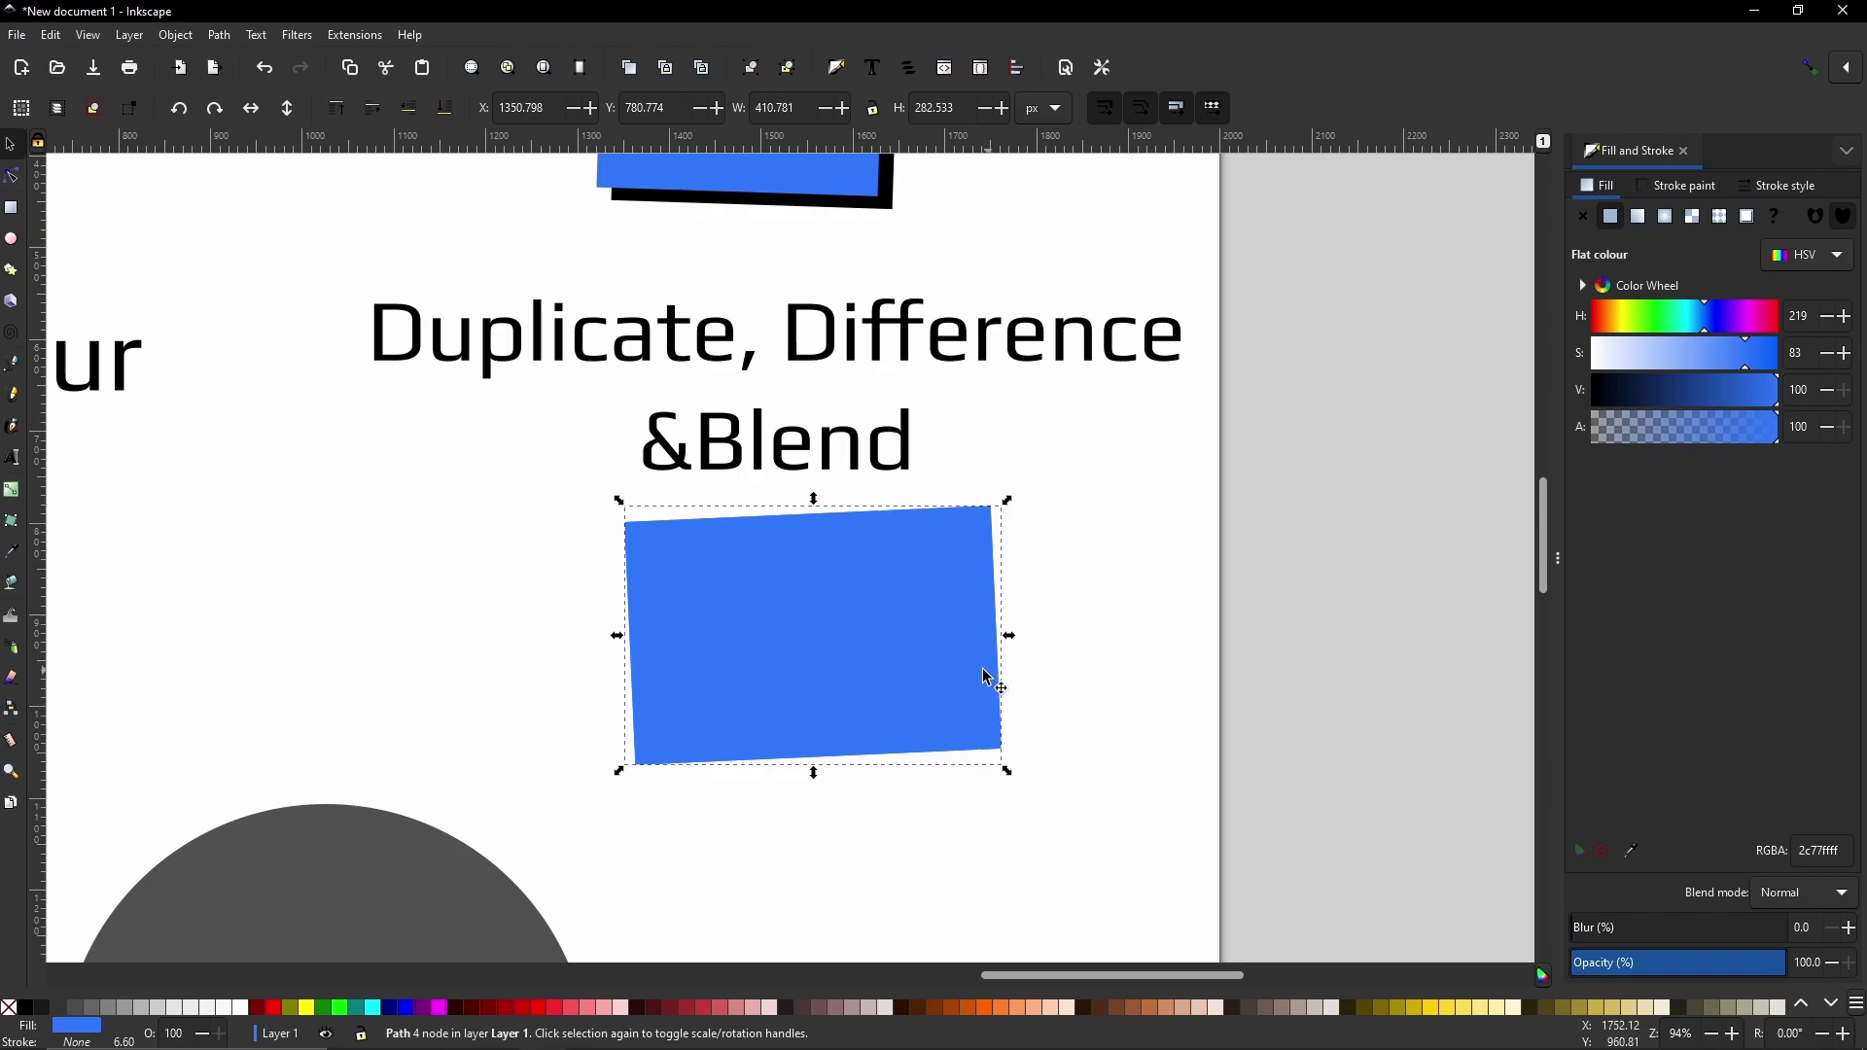
{"action": "left_click", "coordinate": [306, 1007]}
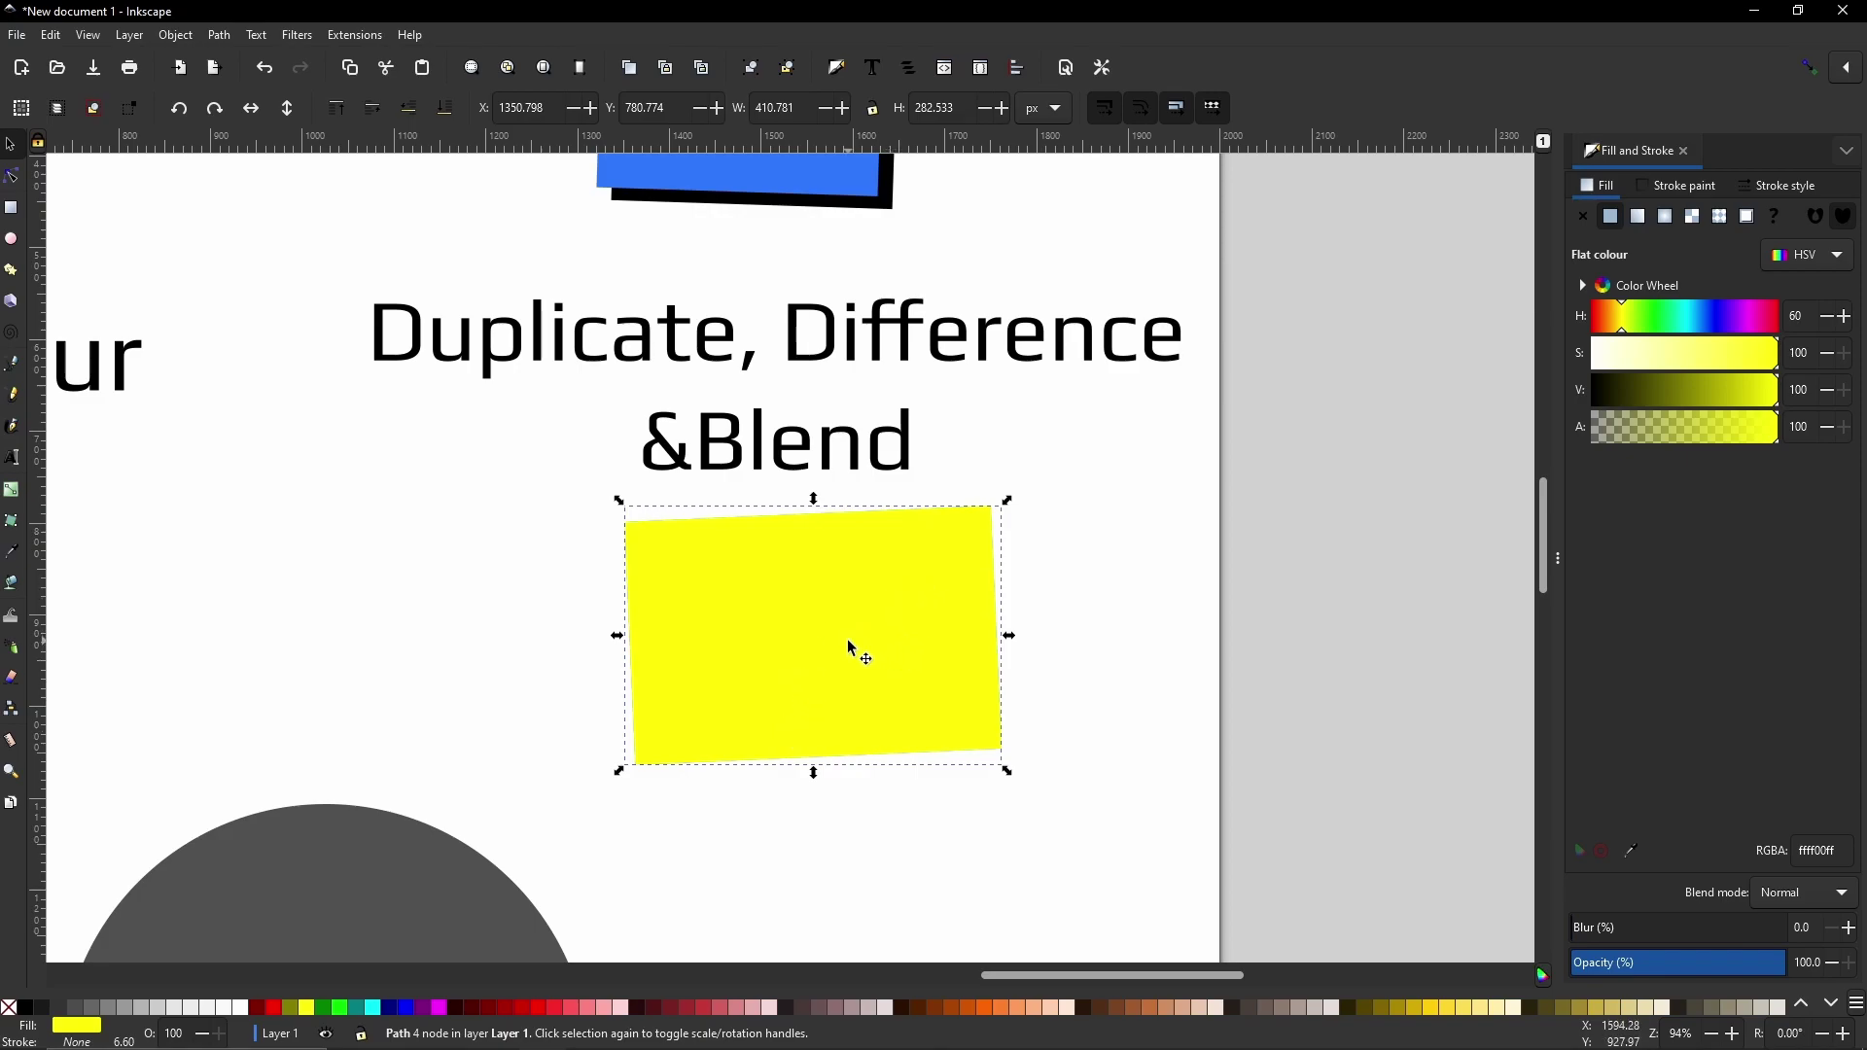
{"action": "left_click", "coordinate": [295, 1008]}
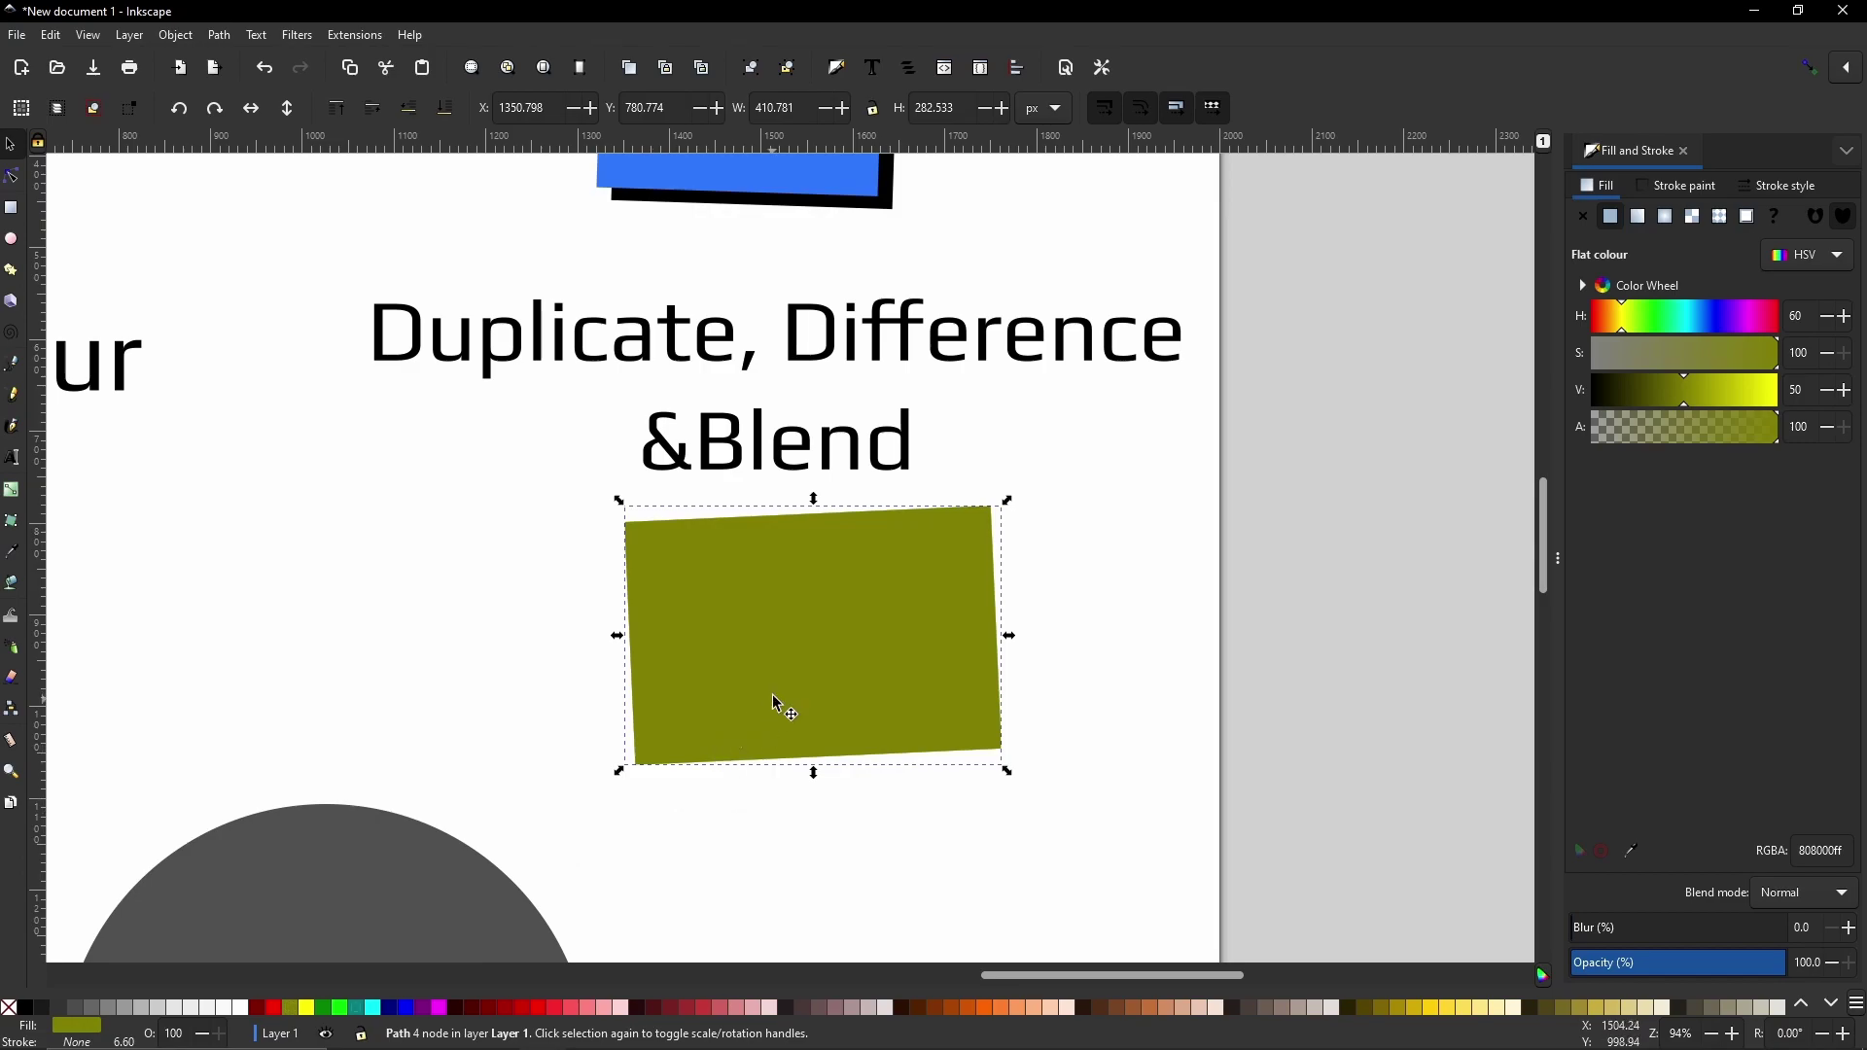
{"action": "left_click_drag", "start_coordinate": [779, 696], "coordinate": [795, 704]}
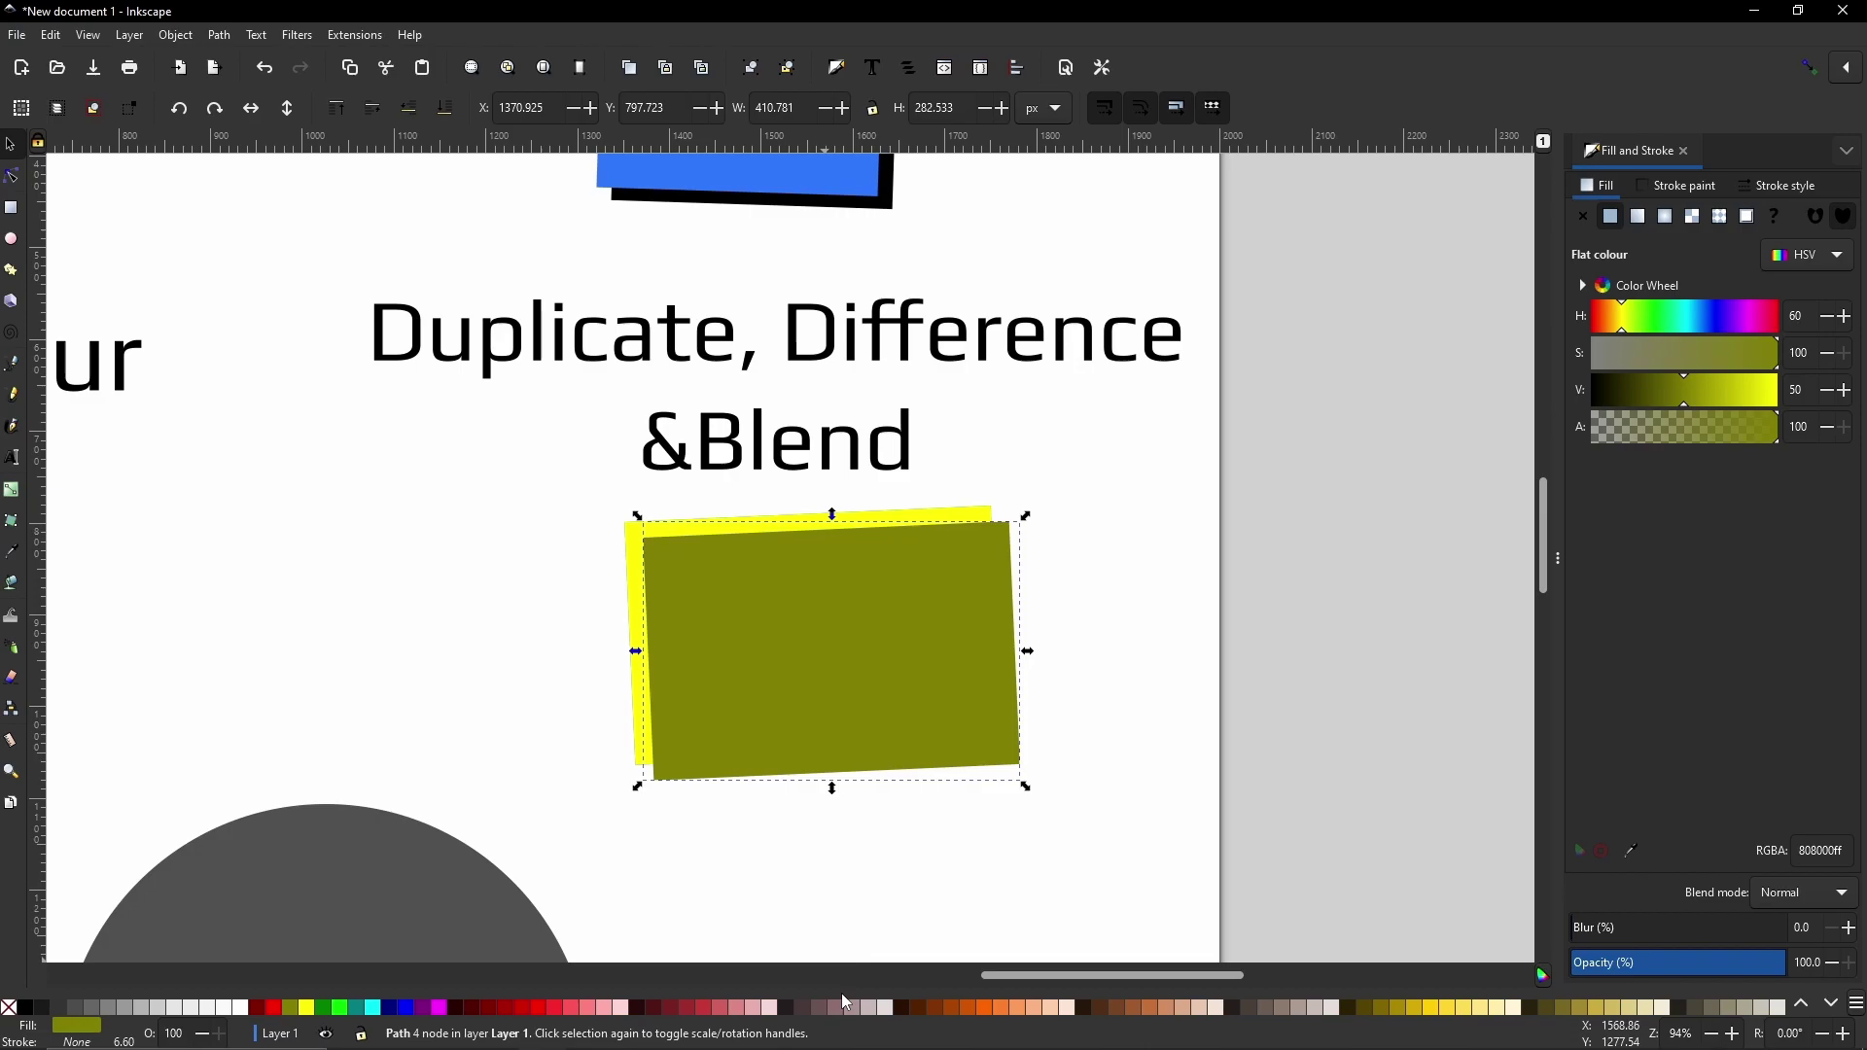
{"action": "key", "text": "shift"}
Union the yellow and olive rectangles into one shape filled black.
{"action": "left_click", "coordinate": [902, 509], "text": "shift"}
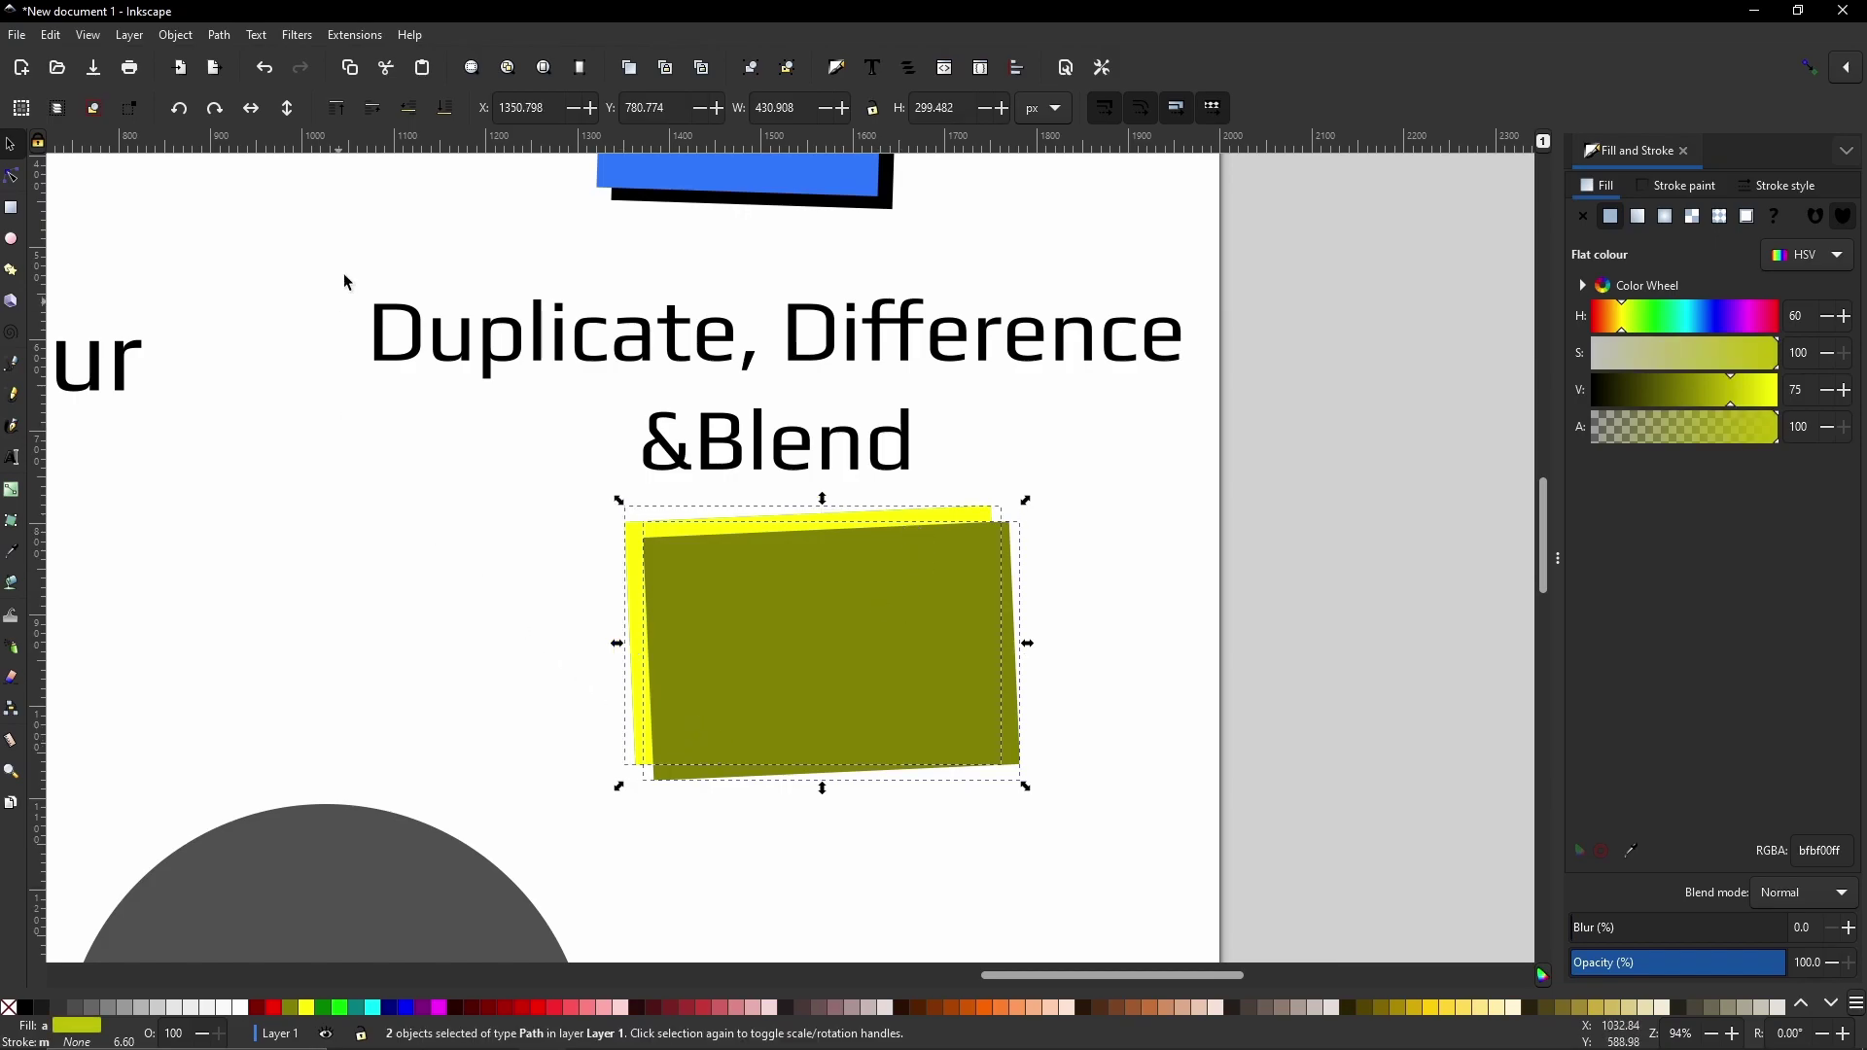
{"action": "left_click", "coordinate": [220, 36]}
{"action": "left_click", "coordinate": [236, 136]}
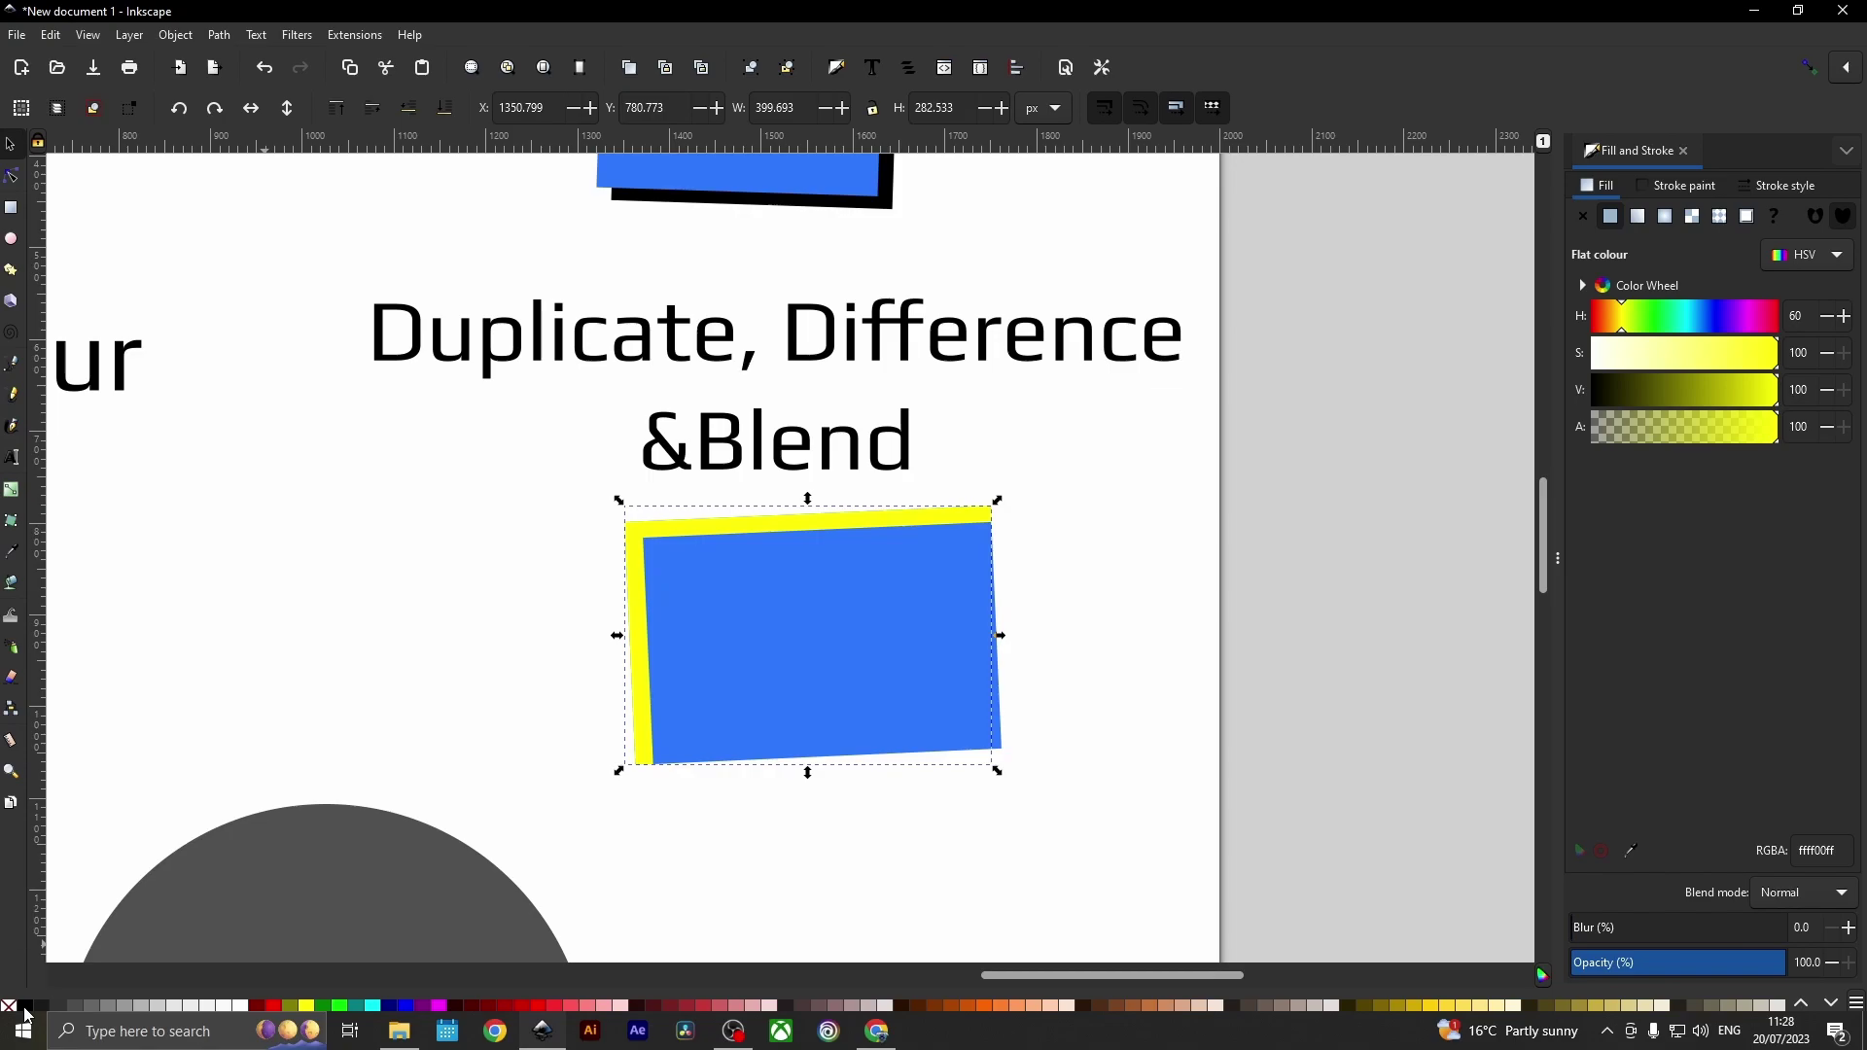
{"action": "left_click", "coordinate": [24, 1007]}
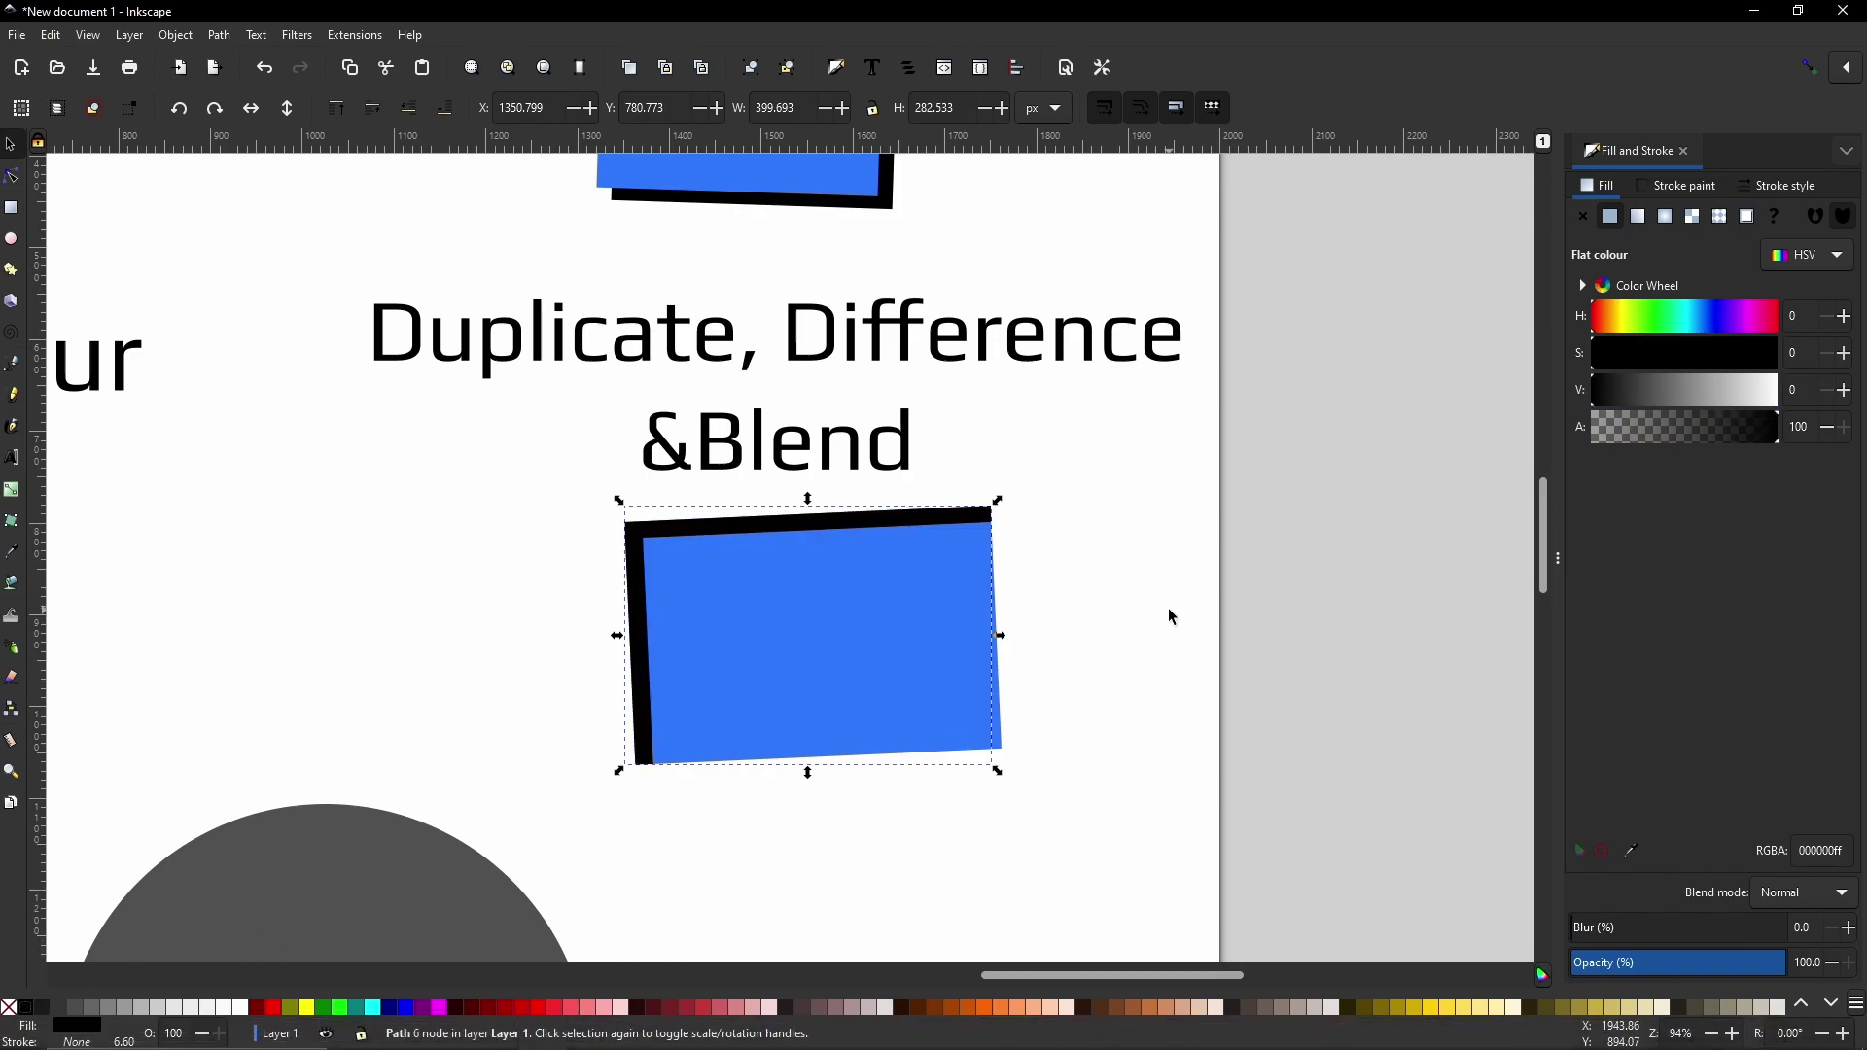
{"action": "left_click", "coordinate": [1100, 615]}
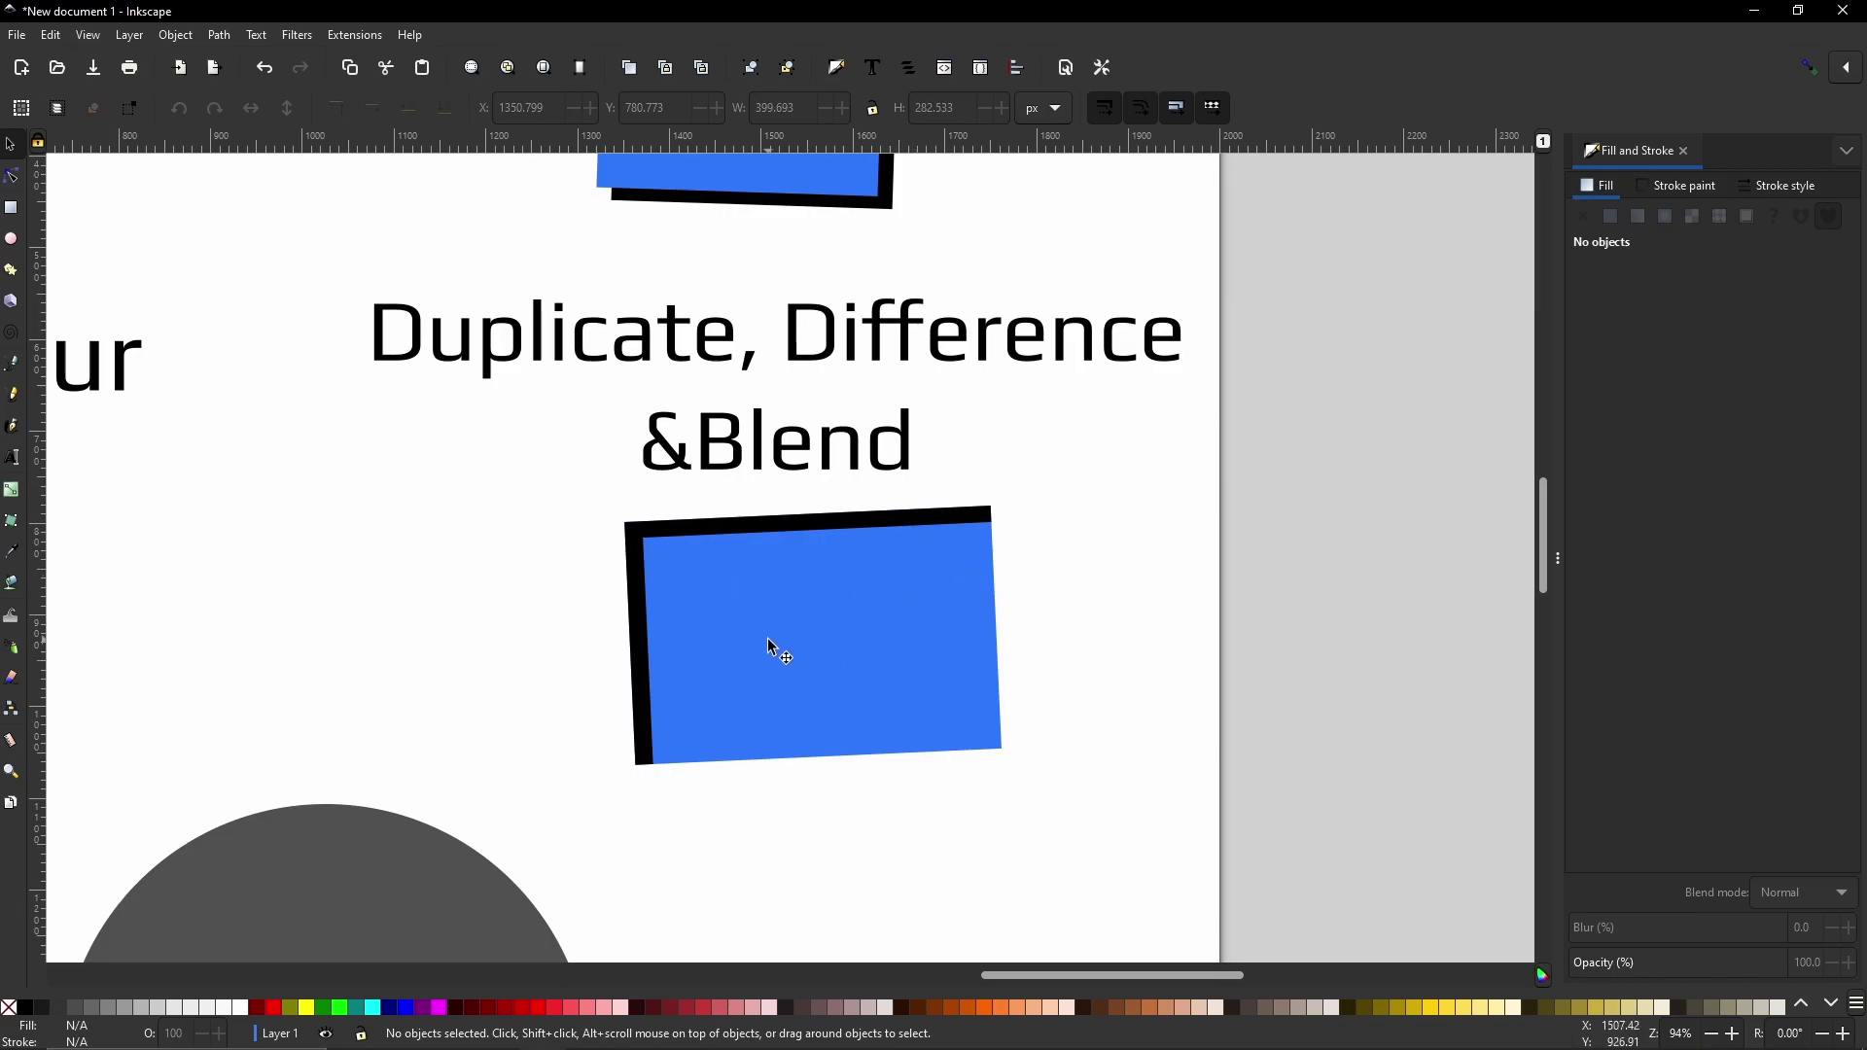
{"action": "left_click", "coordinate": [644, 536]}
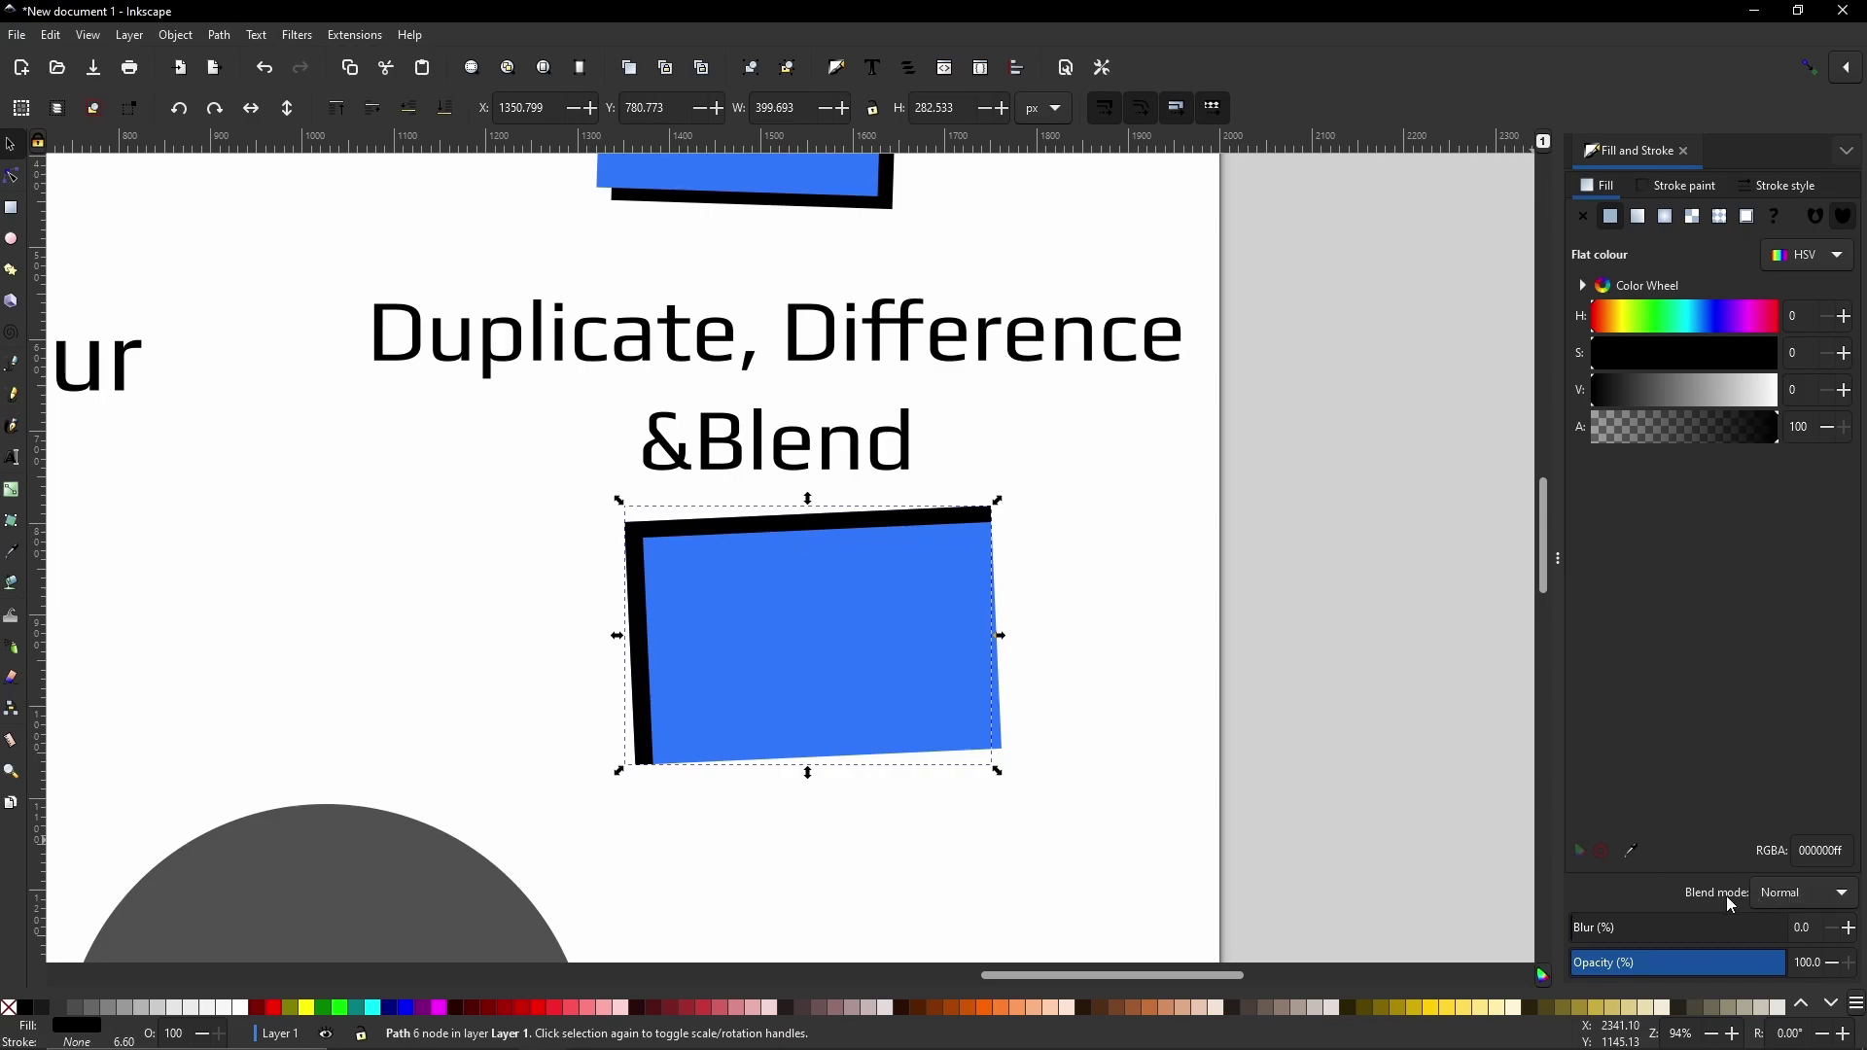
{"action": "left_click", "coordinate": [1814, 892]}
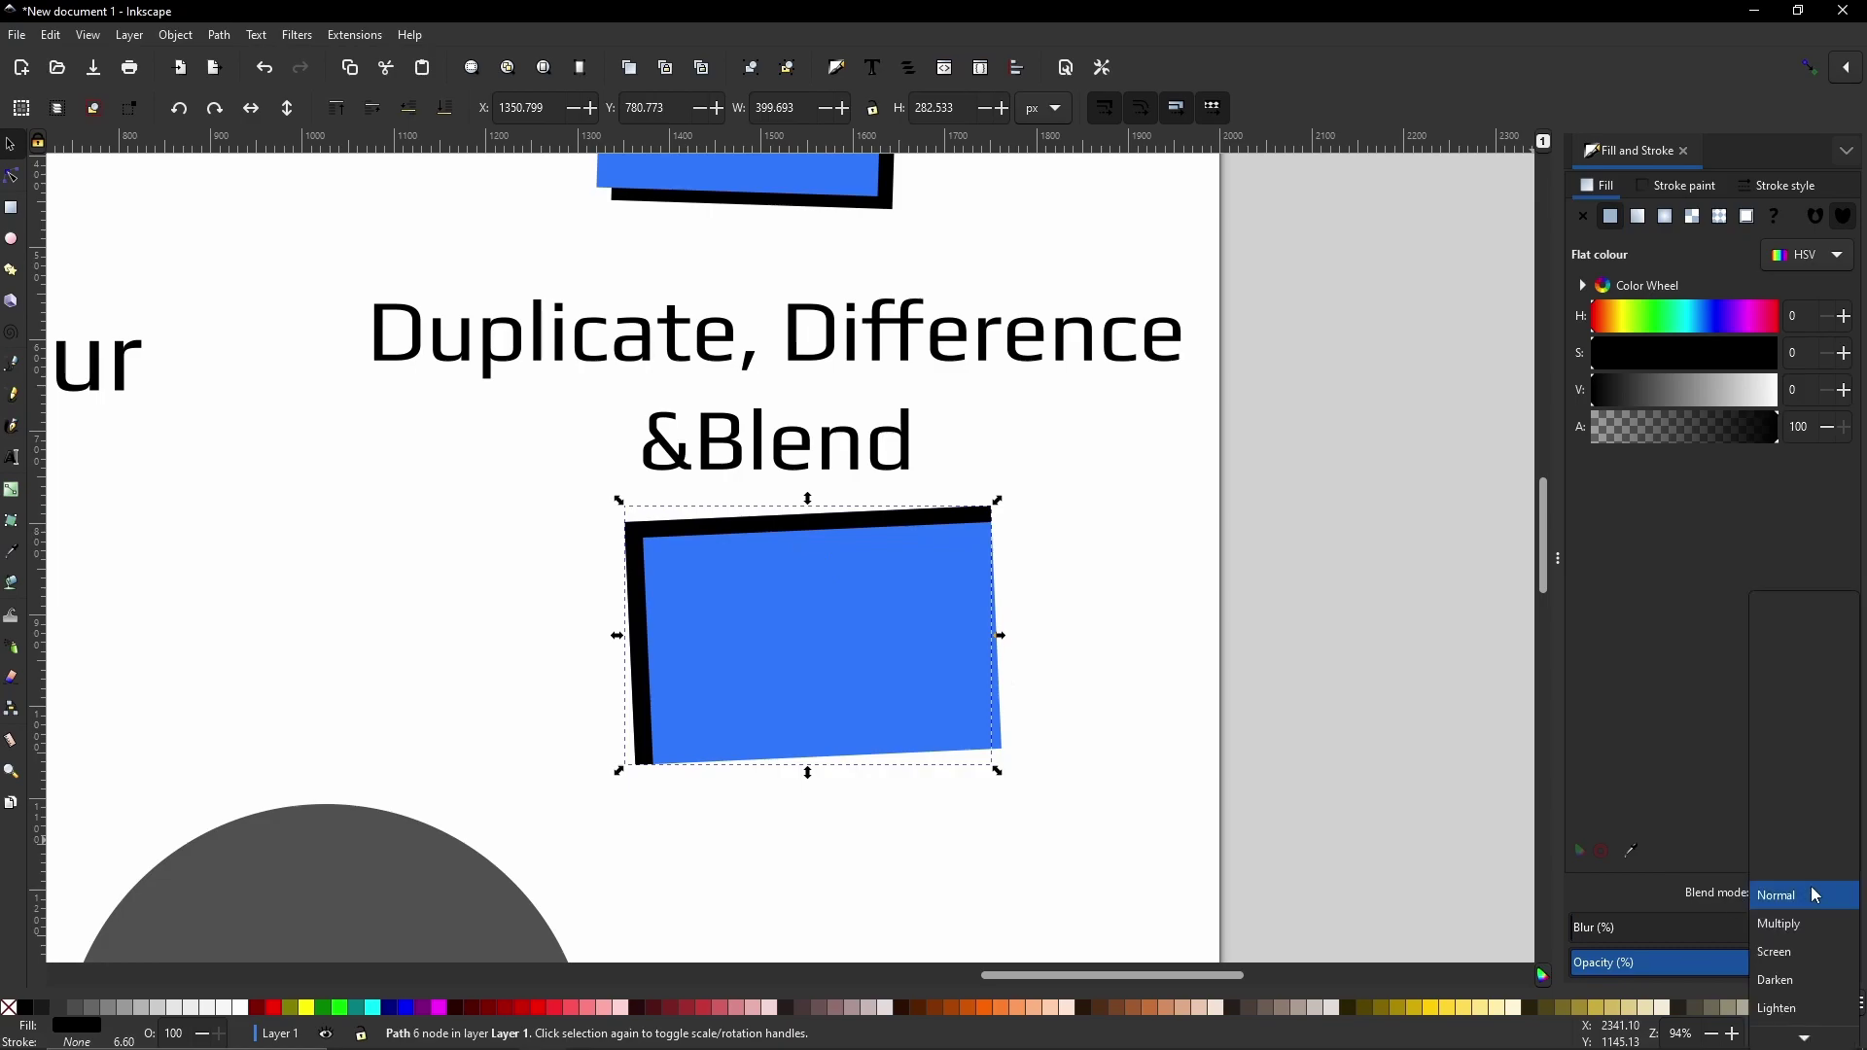
{"action": "scroll", "coordinate": [1818, 896], "scroll_direction": "down", "scroll_amount": 2}
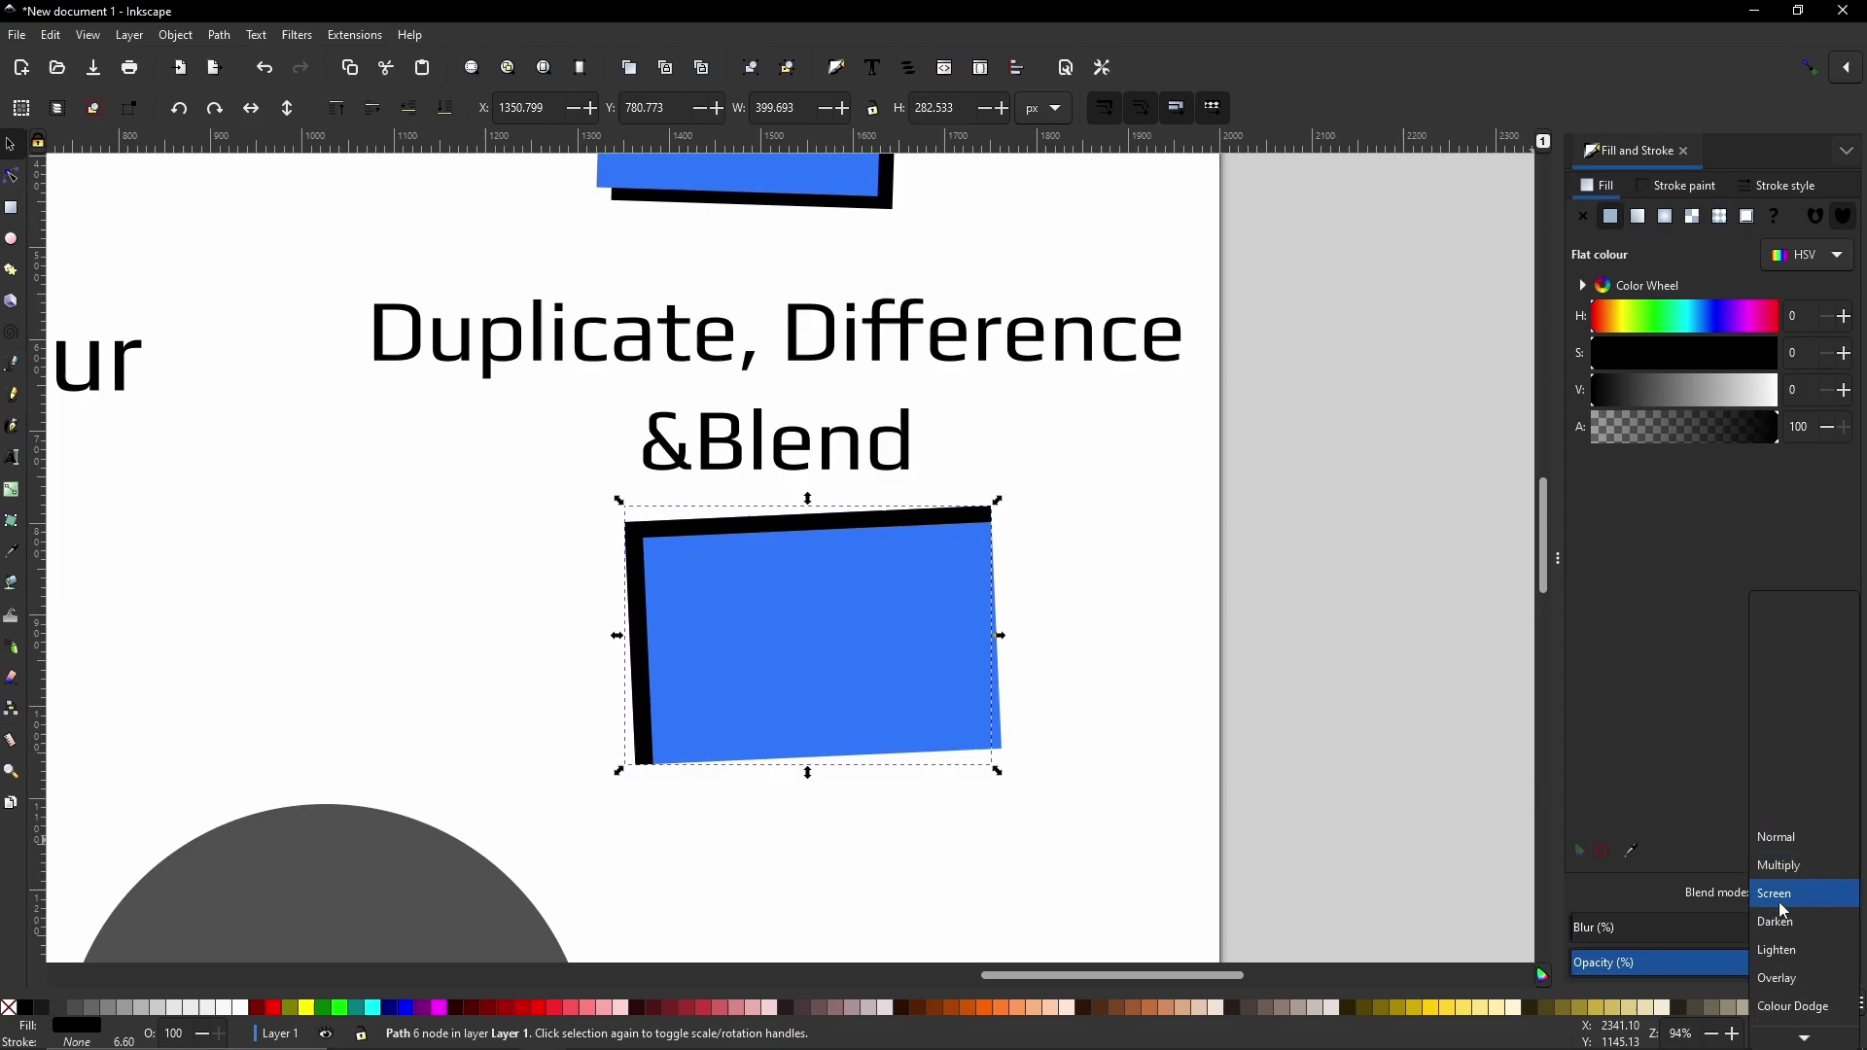
{"action": "left_click", "coordinate": [1793, 979]}
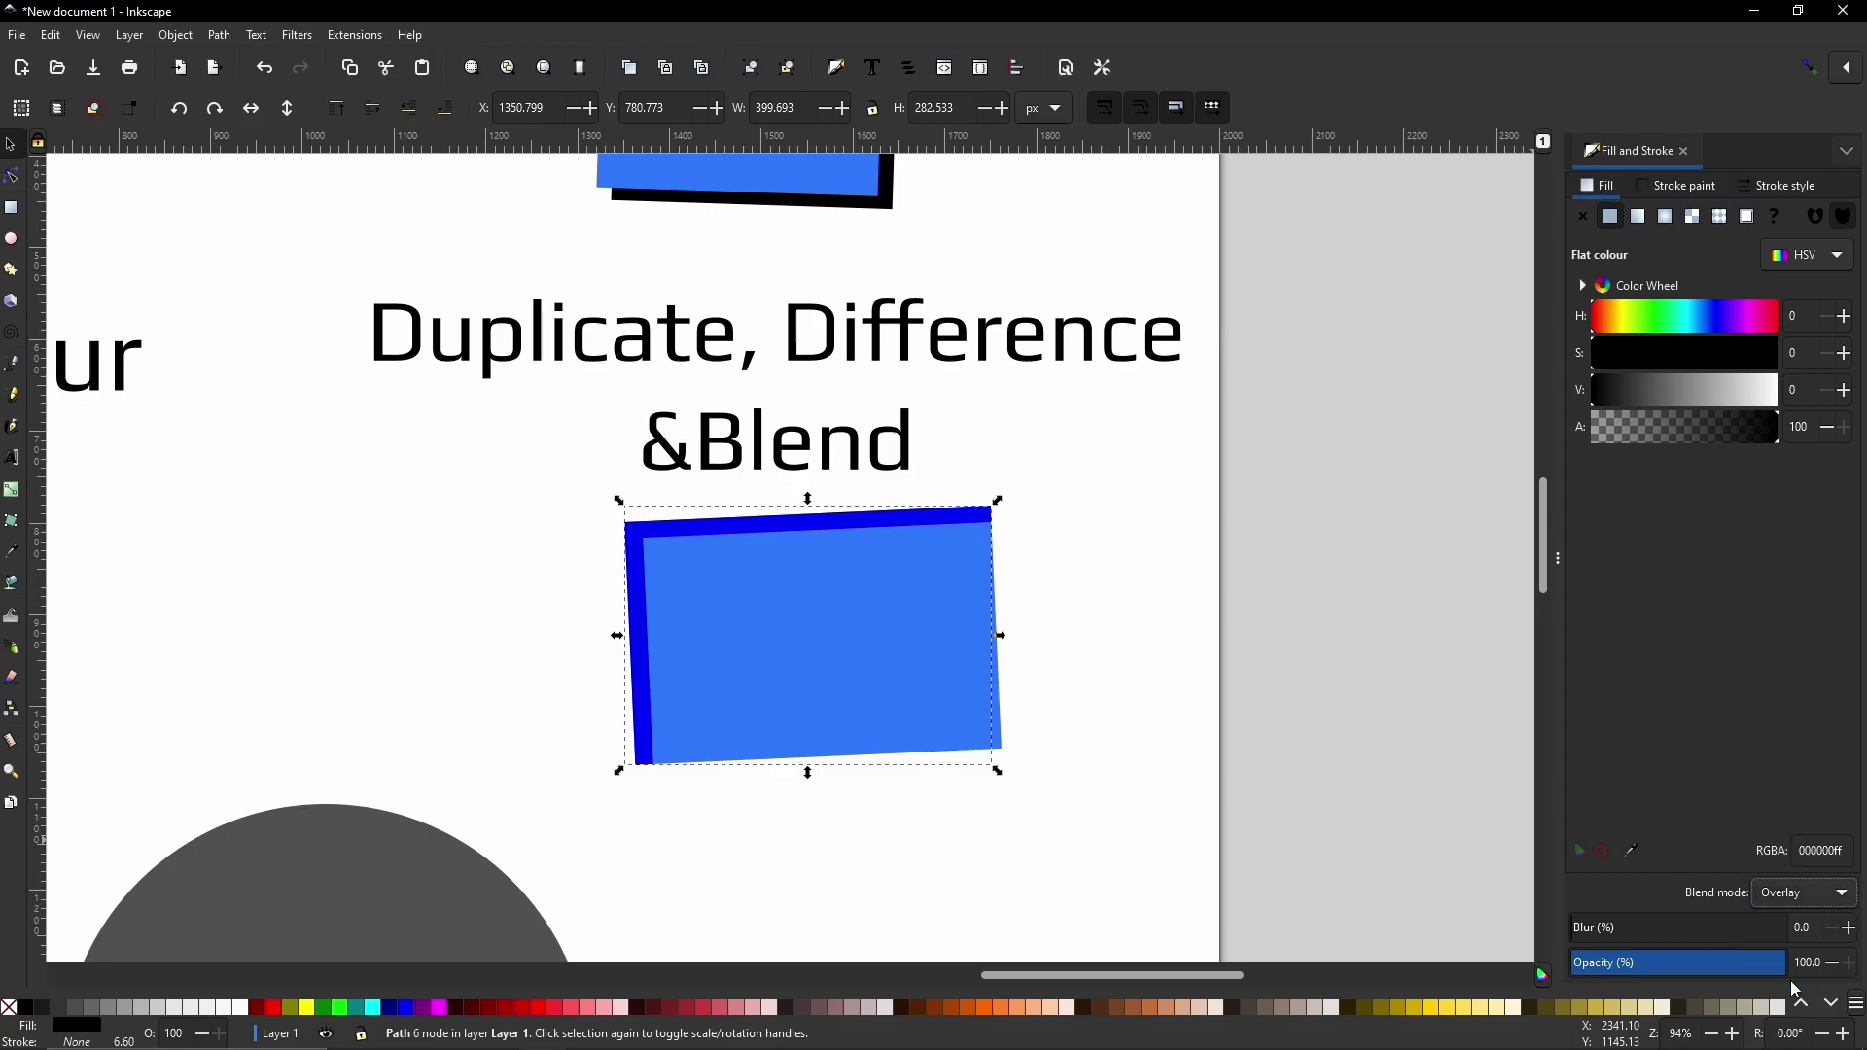
{"action": "left_click", "coordinate": [1155, 660]}
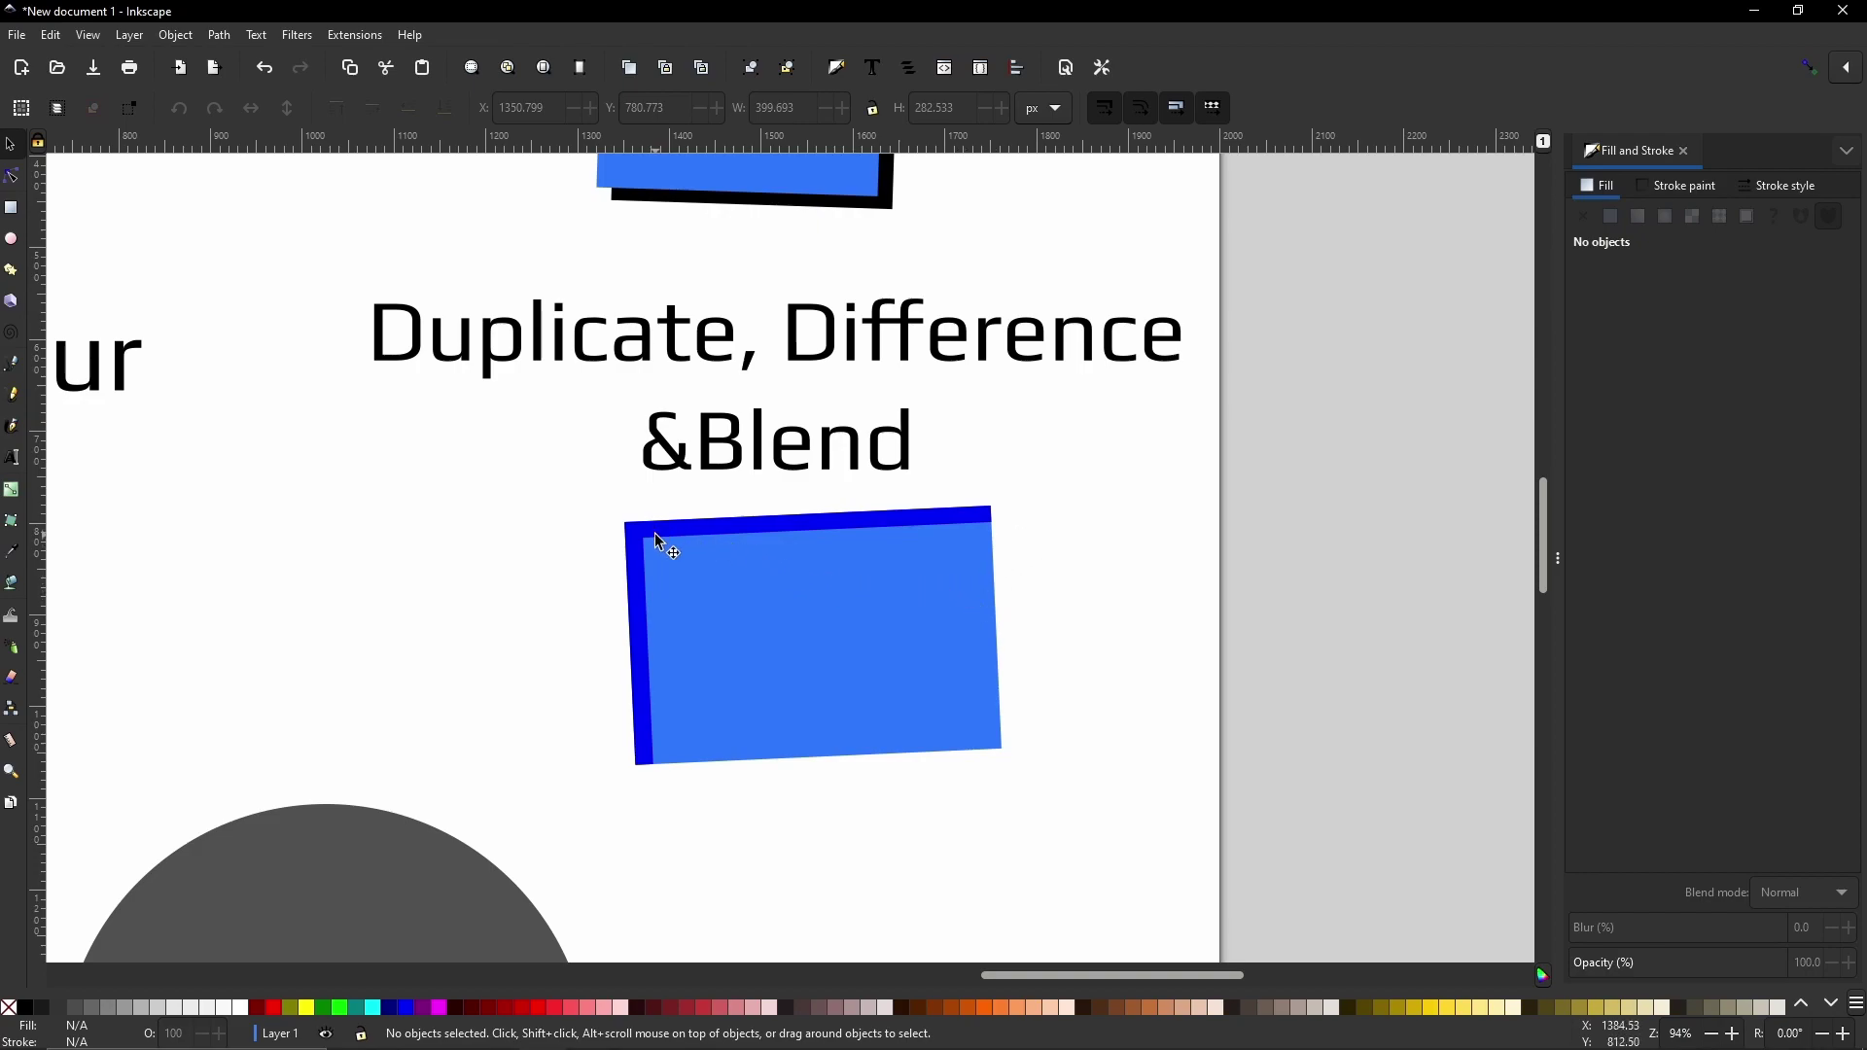
{"action": "left_click_drag", "start_coordinate": [653, 538], "coordinate": [799, 614]}
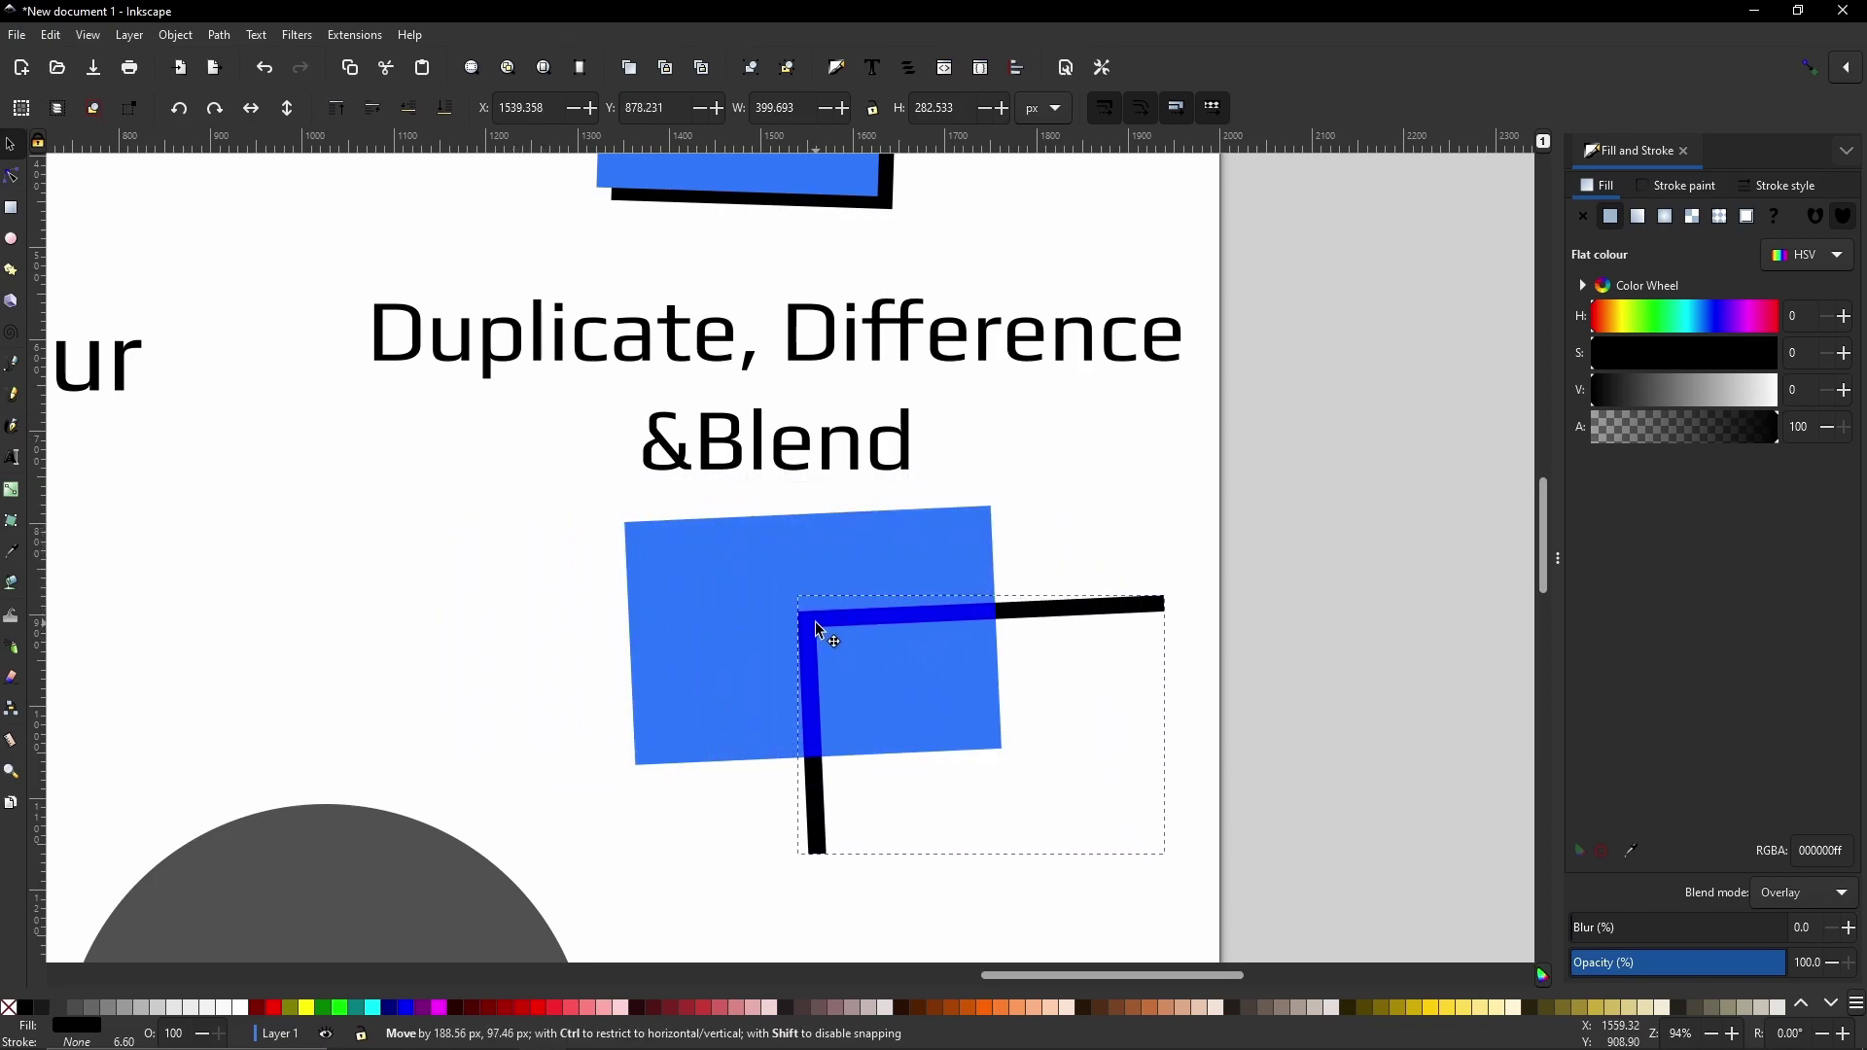
{"action": "left_click_drag", "start_coordinate": [817, 630], "coordinate": [663, 544]}
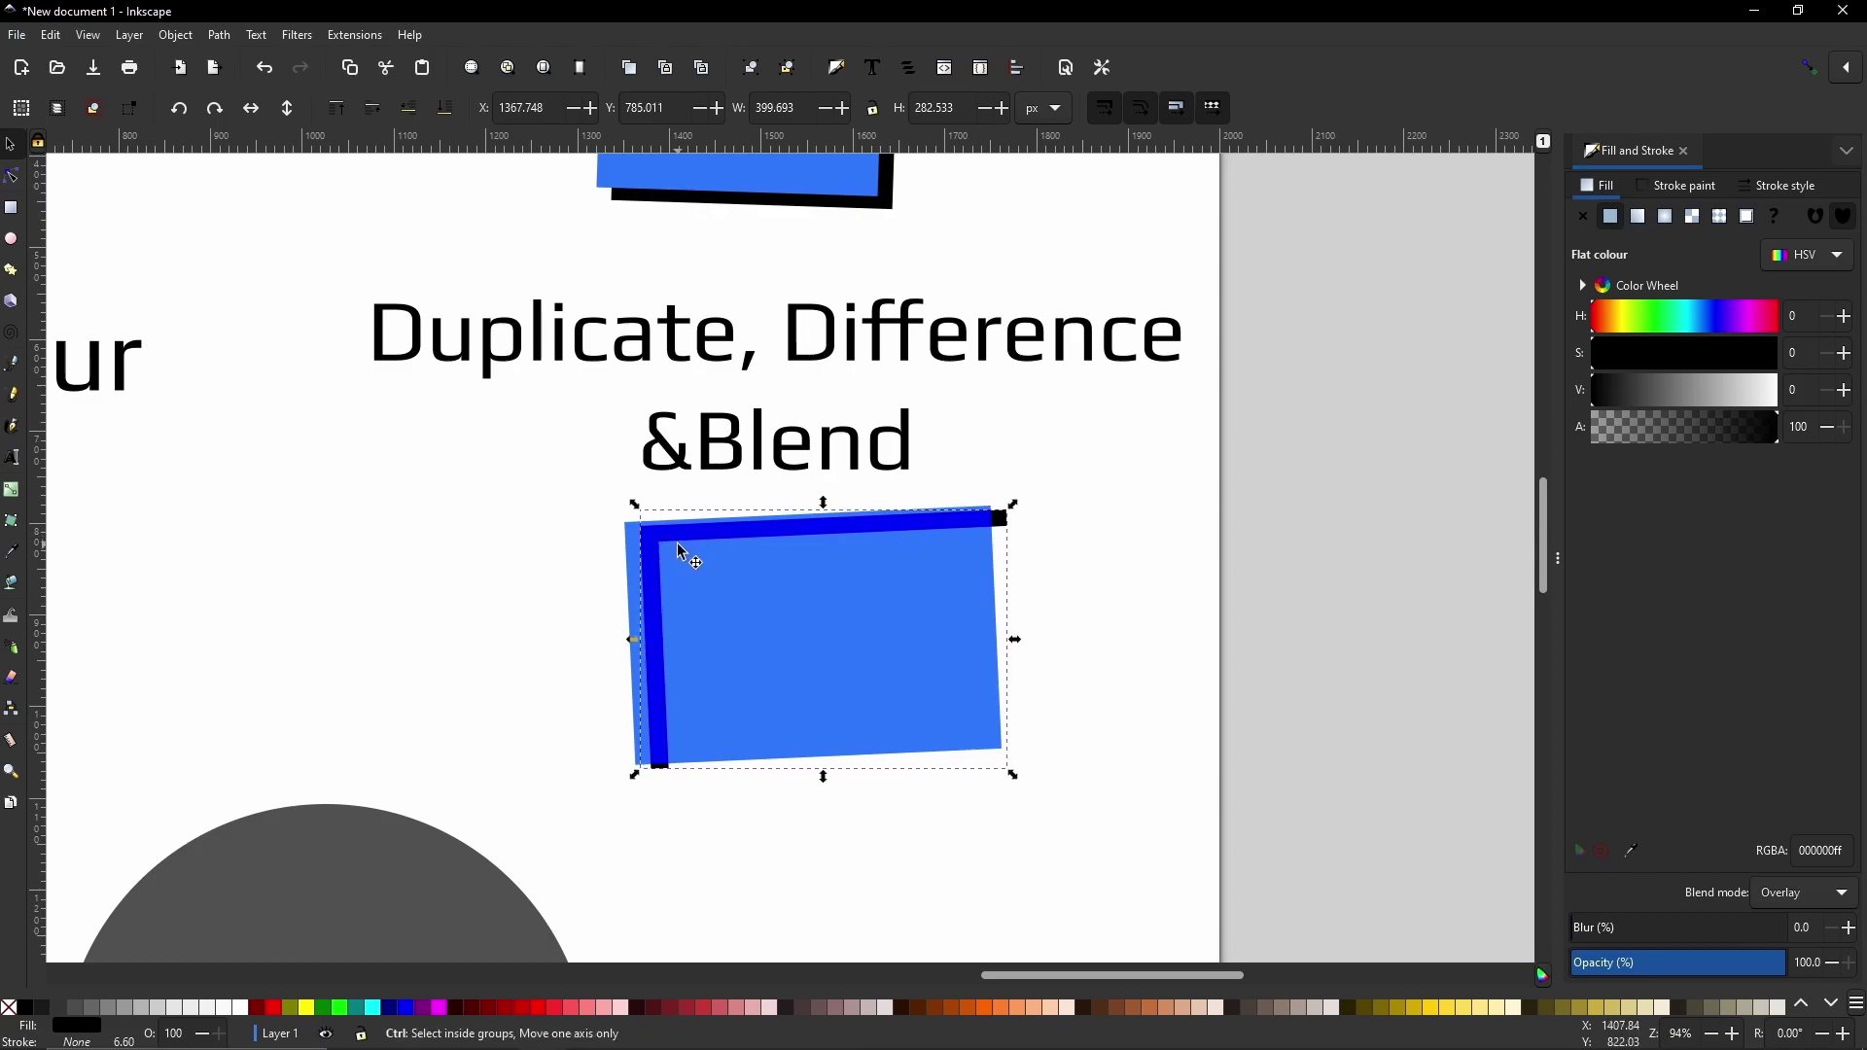
{"action": "key", "text": "ctrl+z"}
{"action": "key", "text": "Escape"}
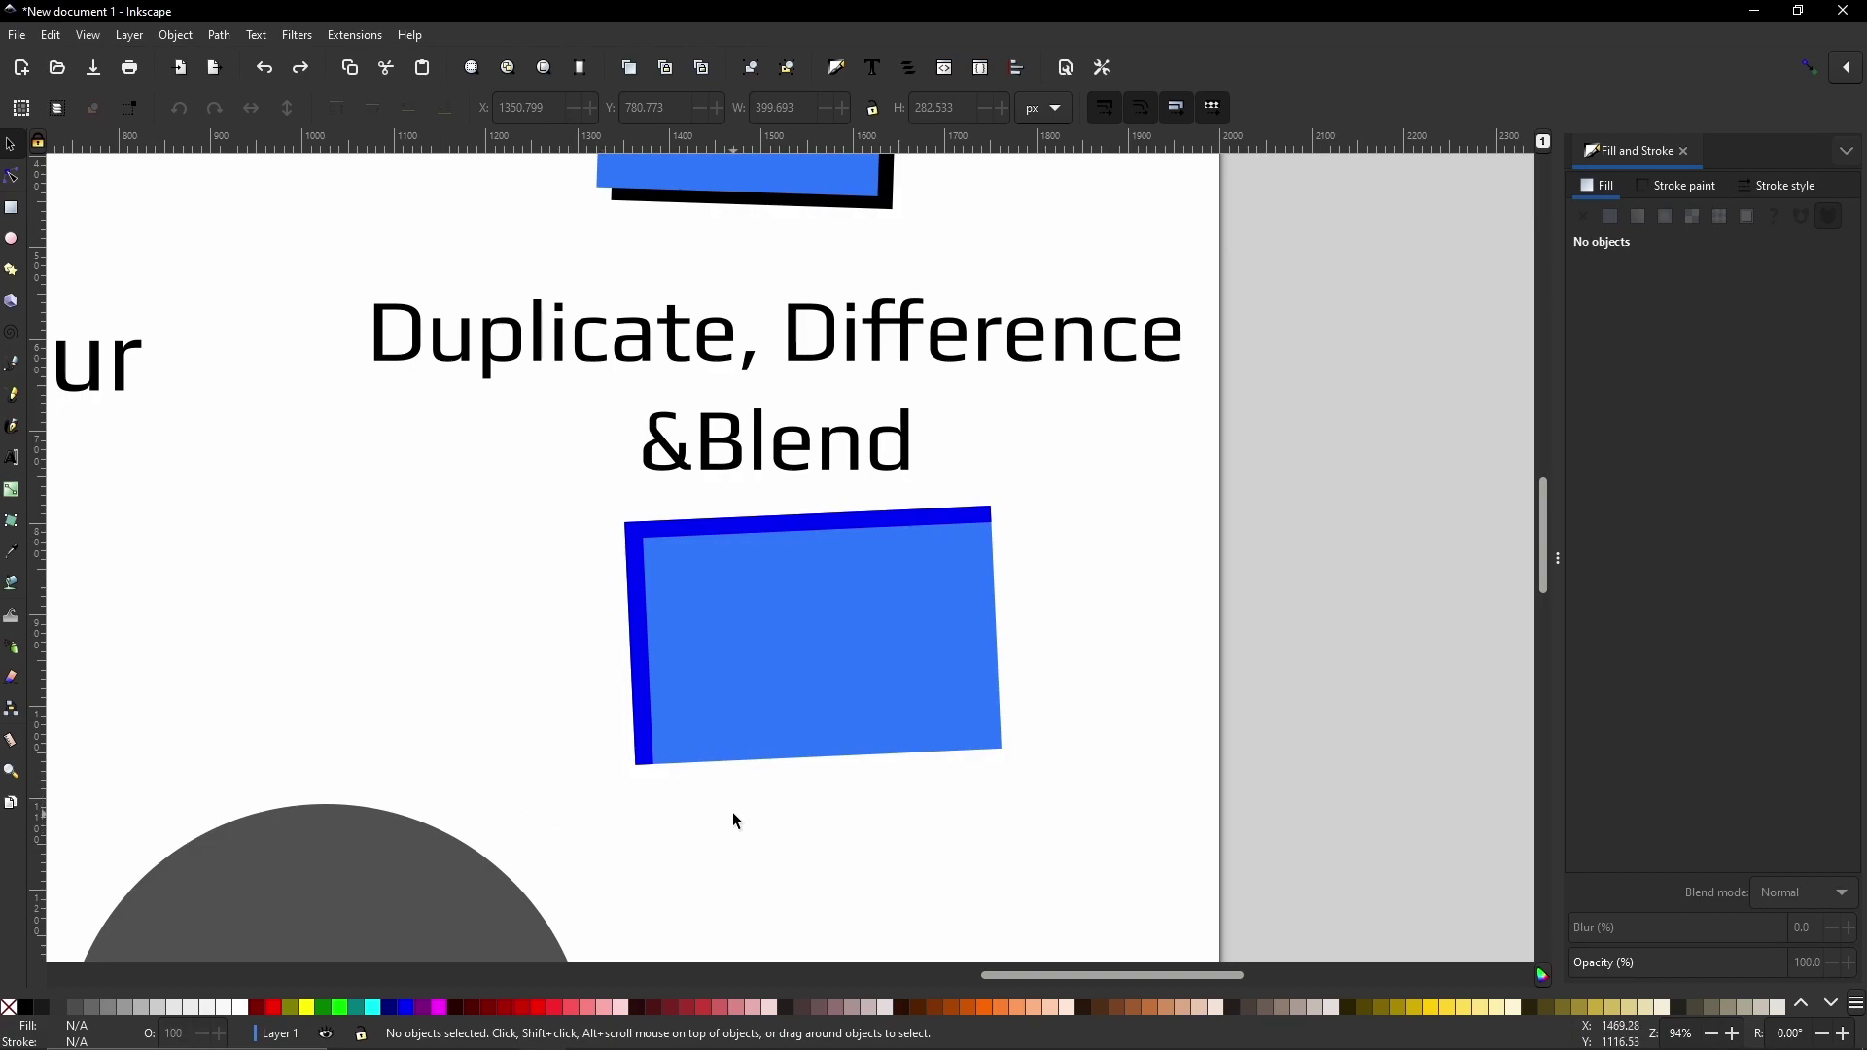
Pan to the Light & Dark section and select its grey circle.
{"action": "left_click_drag", "start_coordinate": [709, 817], "coordinate": [1379, 213]}
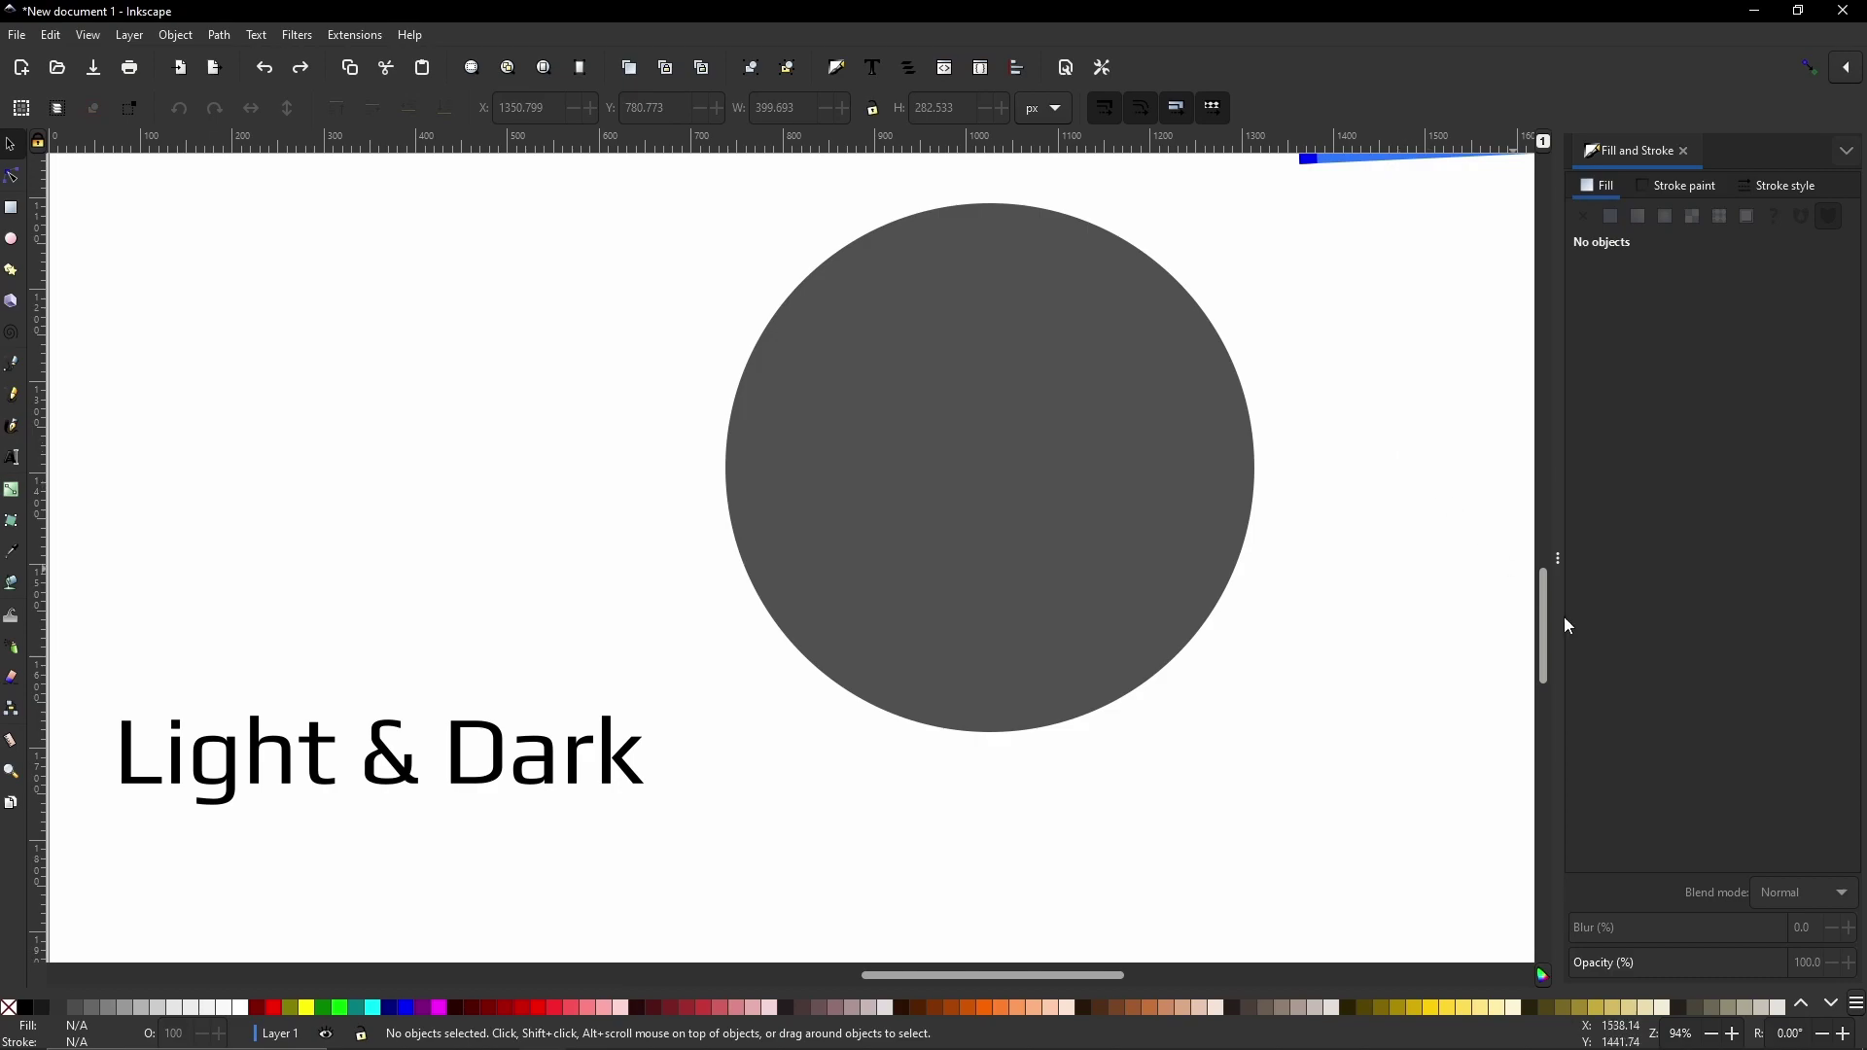
{"action": "left_click", "coordinate": [1089, 471]}
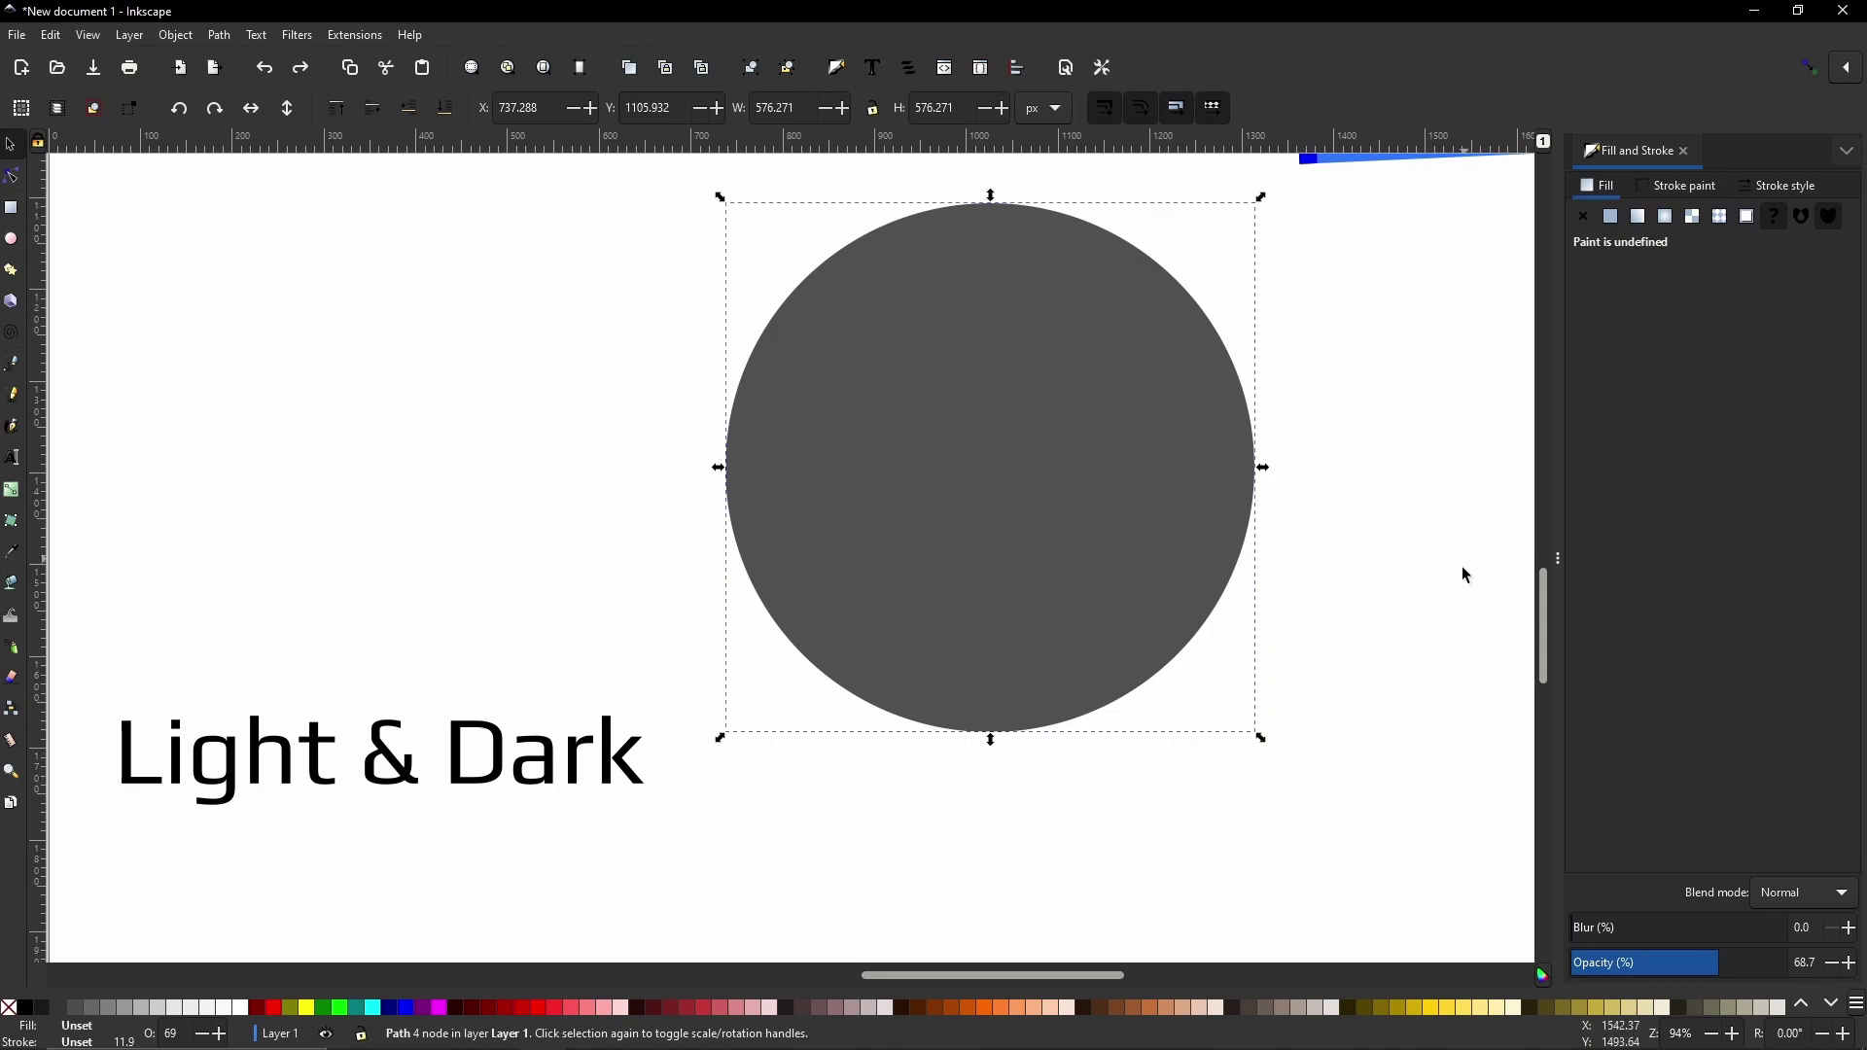
{"action": "left_click_drag", "start_coordinate": [1371, 555], "coordinate": [1384, 570]}
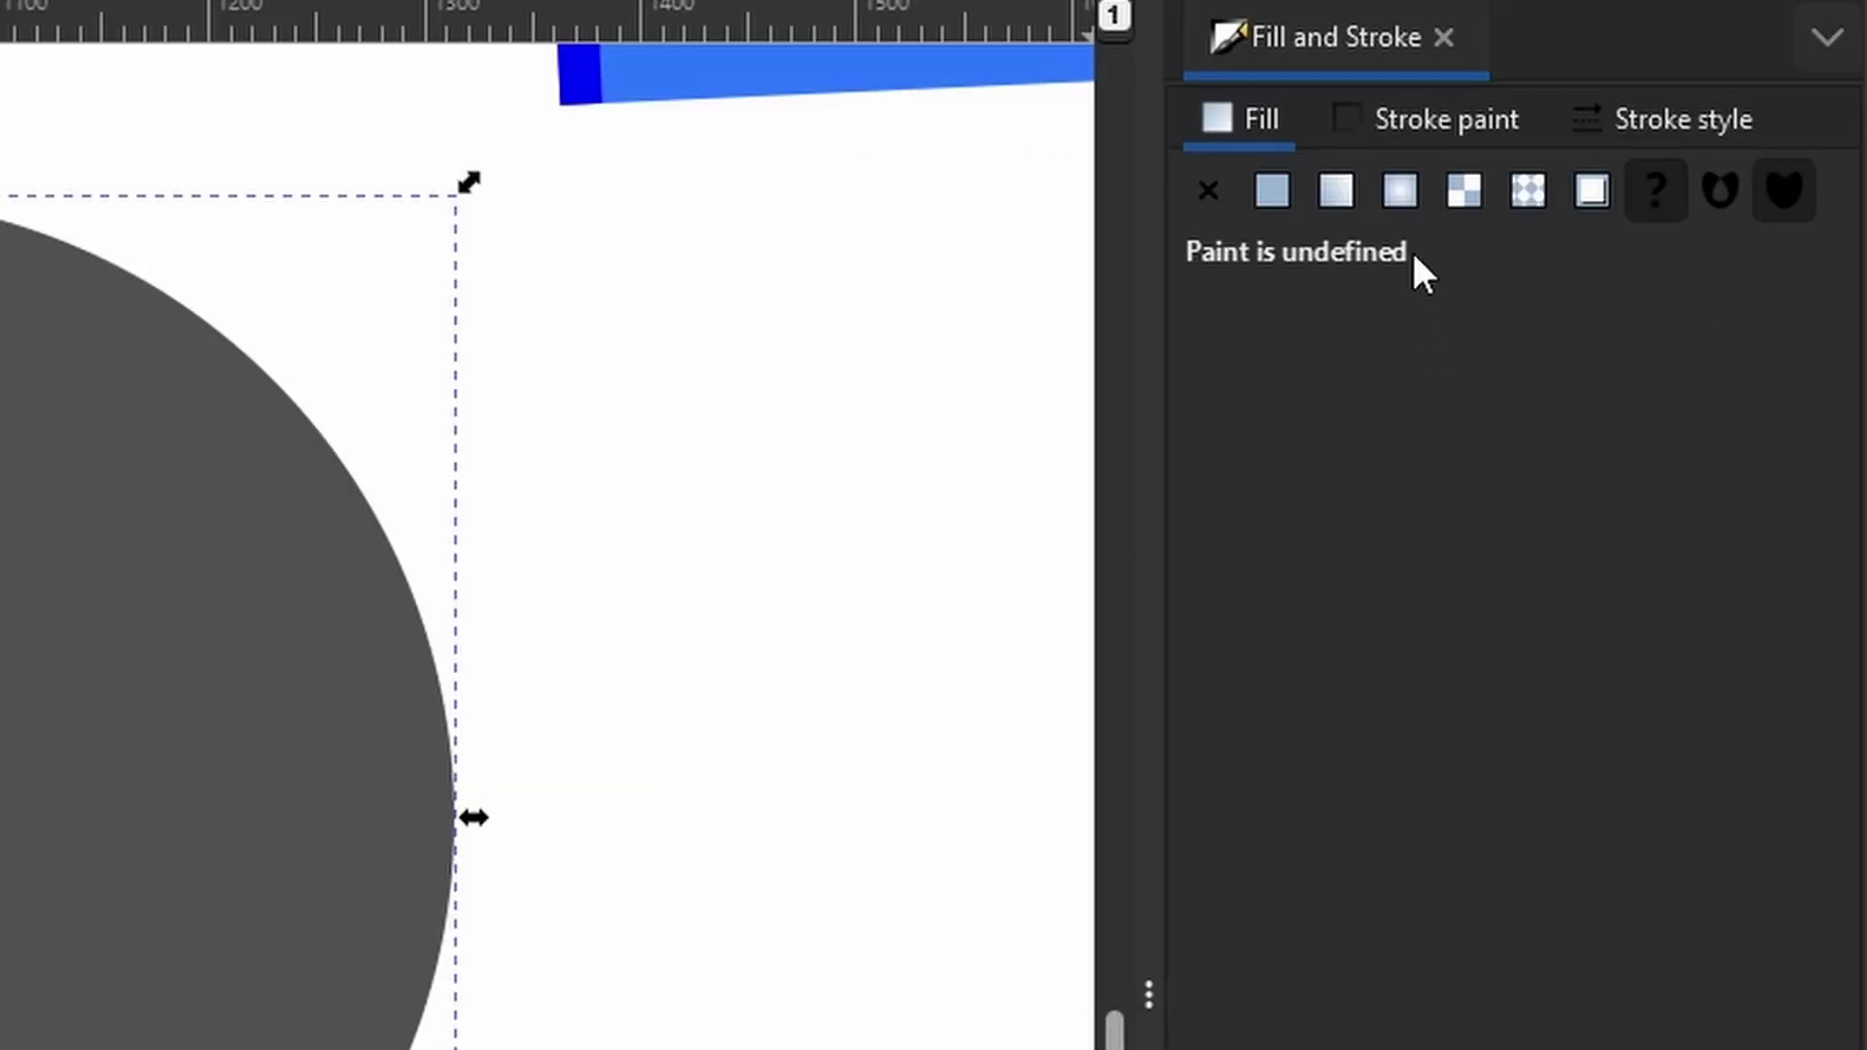
Apply a radial gradient with an opaque grey outer stop and an H 213, S 100, V 100 centre.
{"action": "left_click", "coordinate": [1401, 190]}
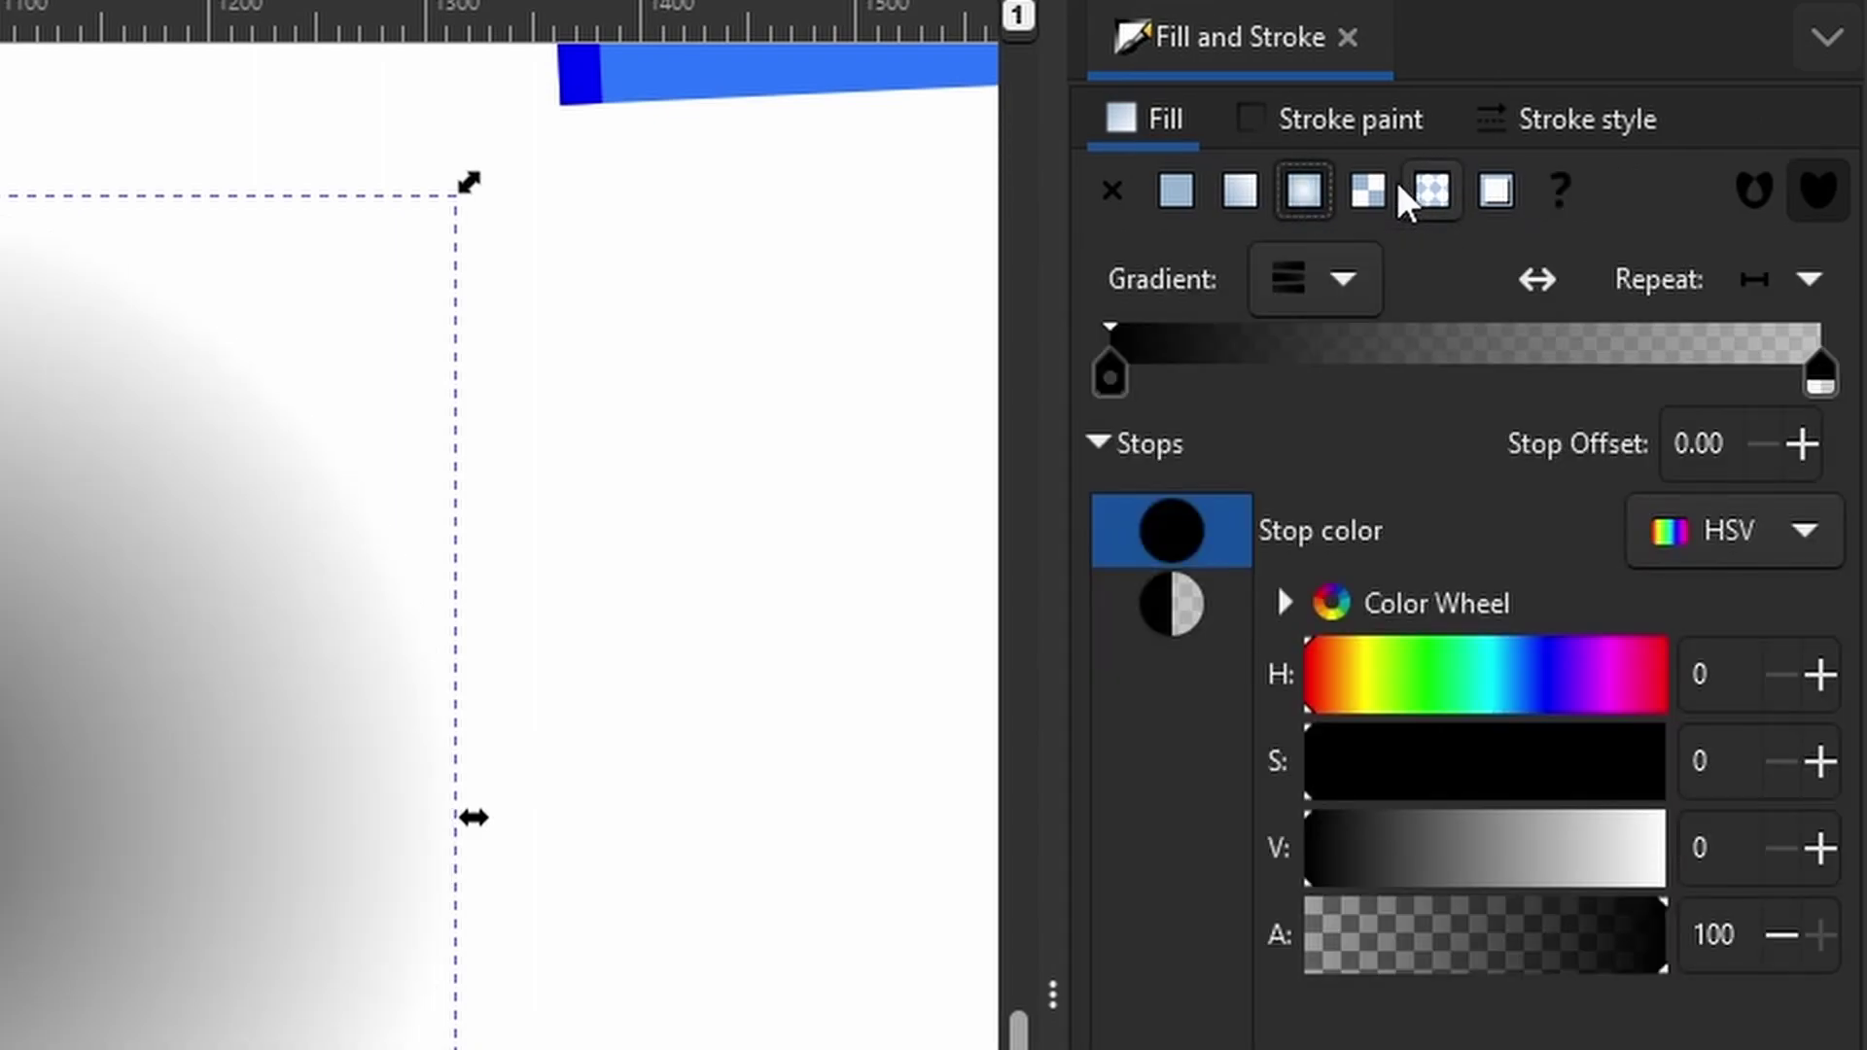
{"action": "left_click", "coordinate": [1171, 603]}
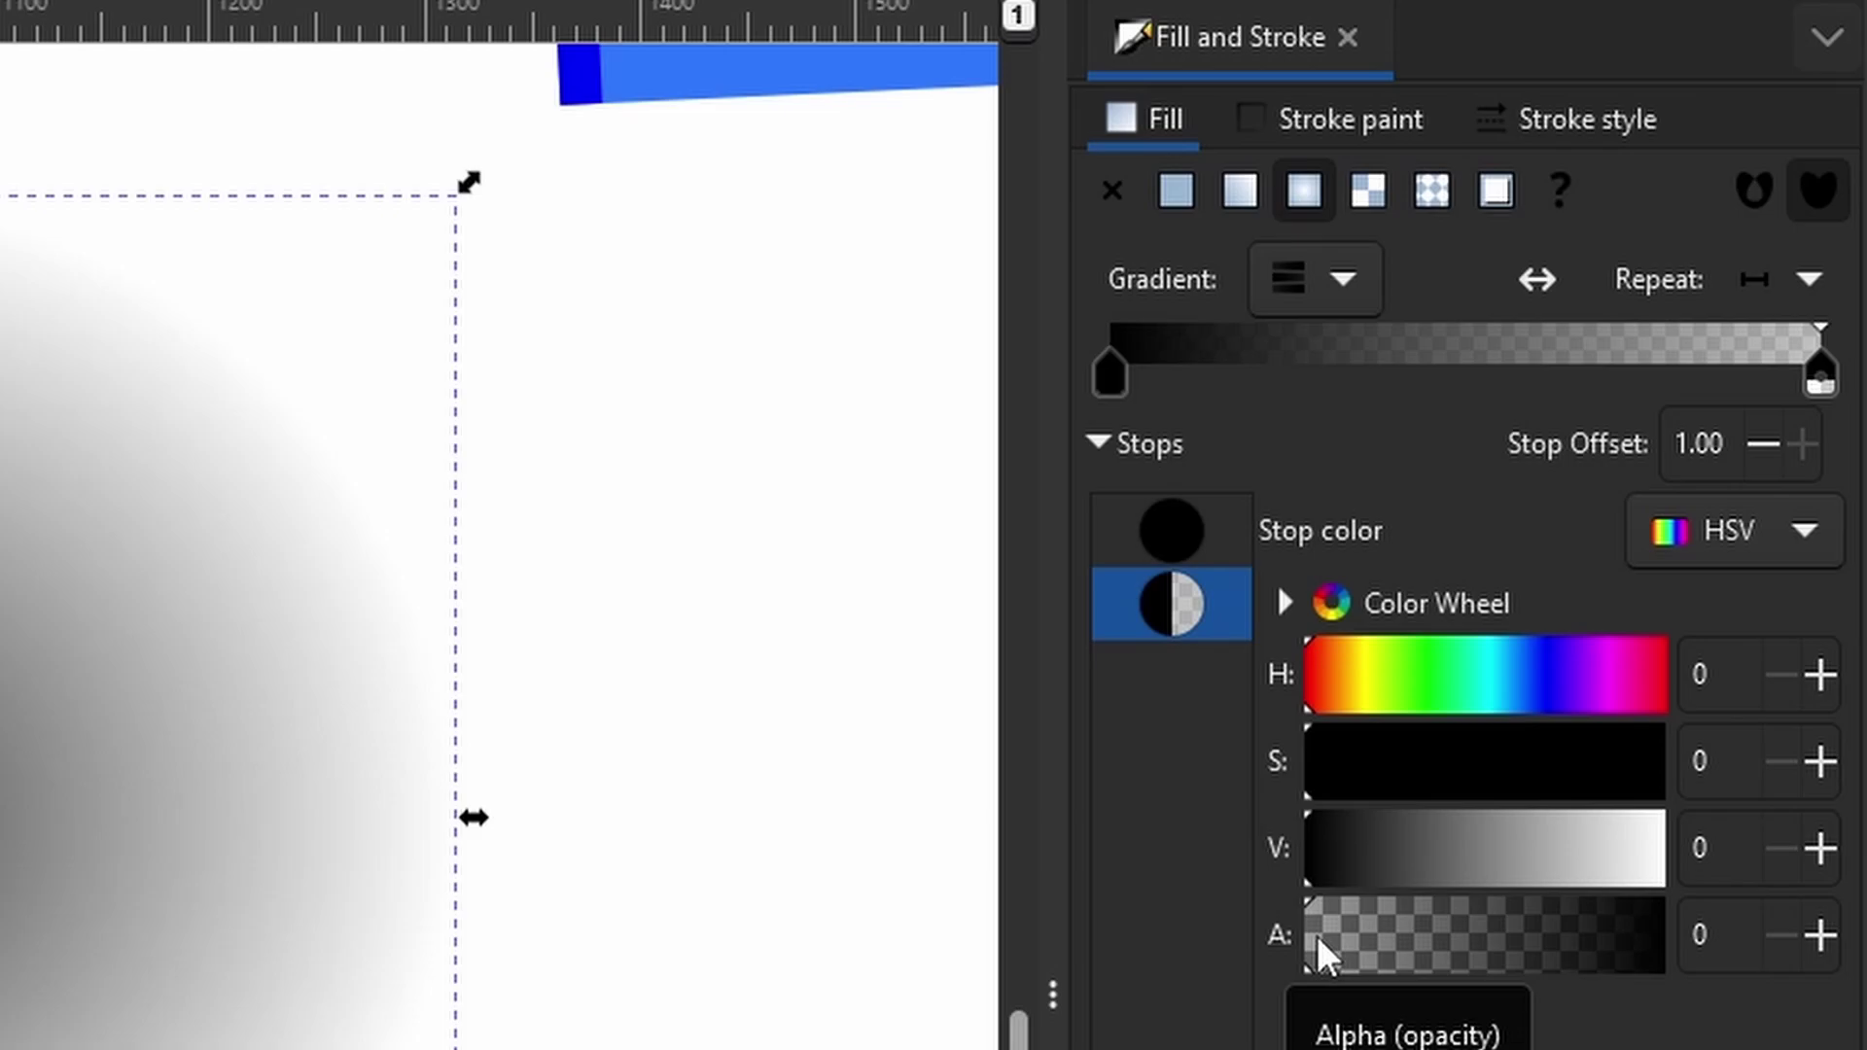
{"action": "left_click_drag", "start_coordinate": [1316, 935], "coordinate": [1694, 948]}
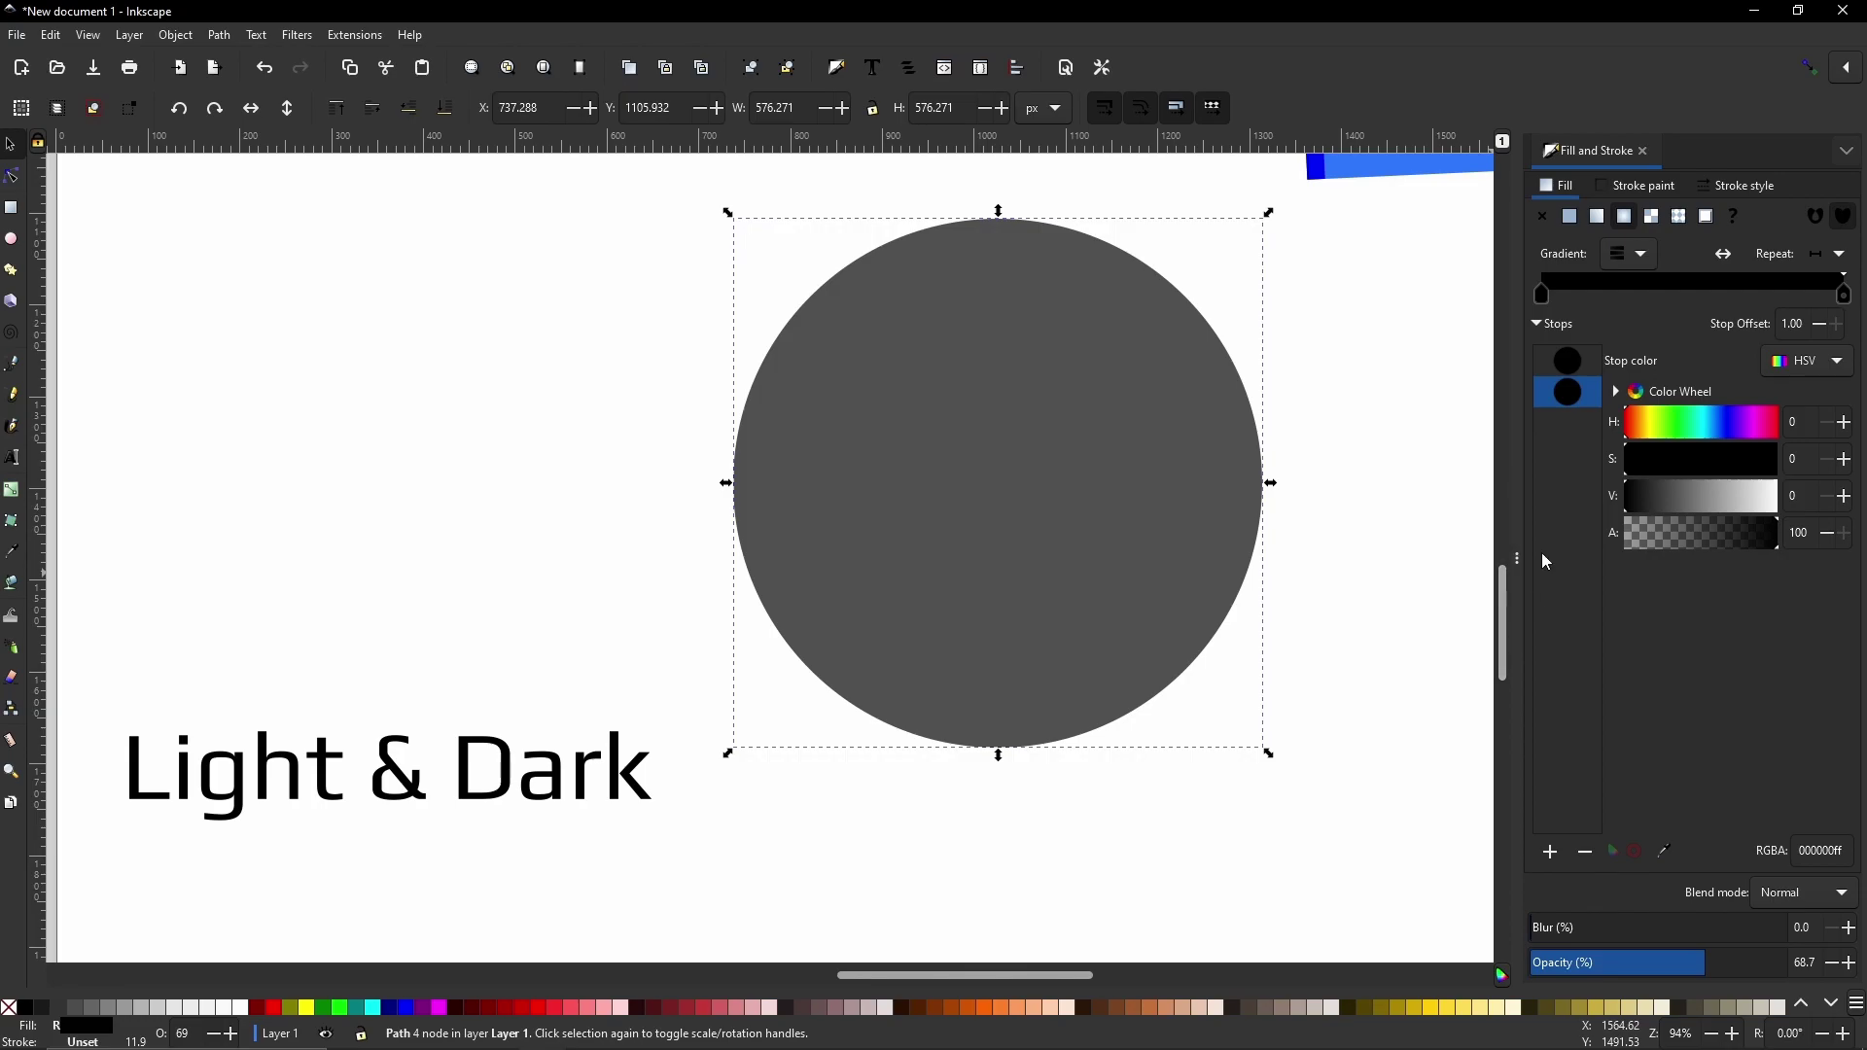
{"action": "left_click", "coordinate": [1569, 362]}
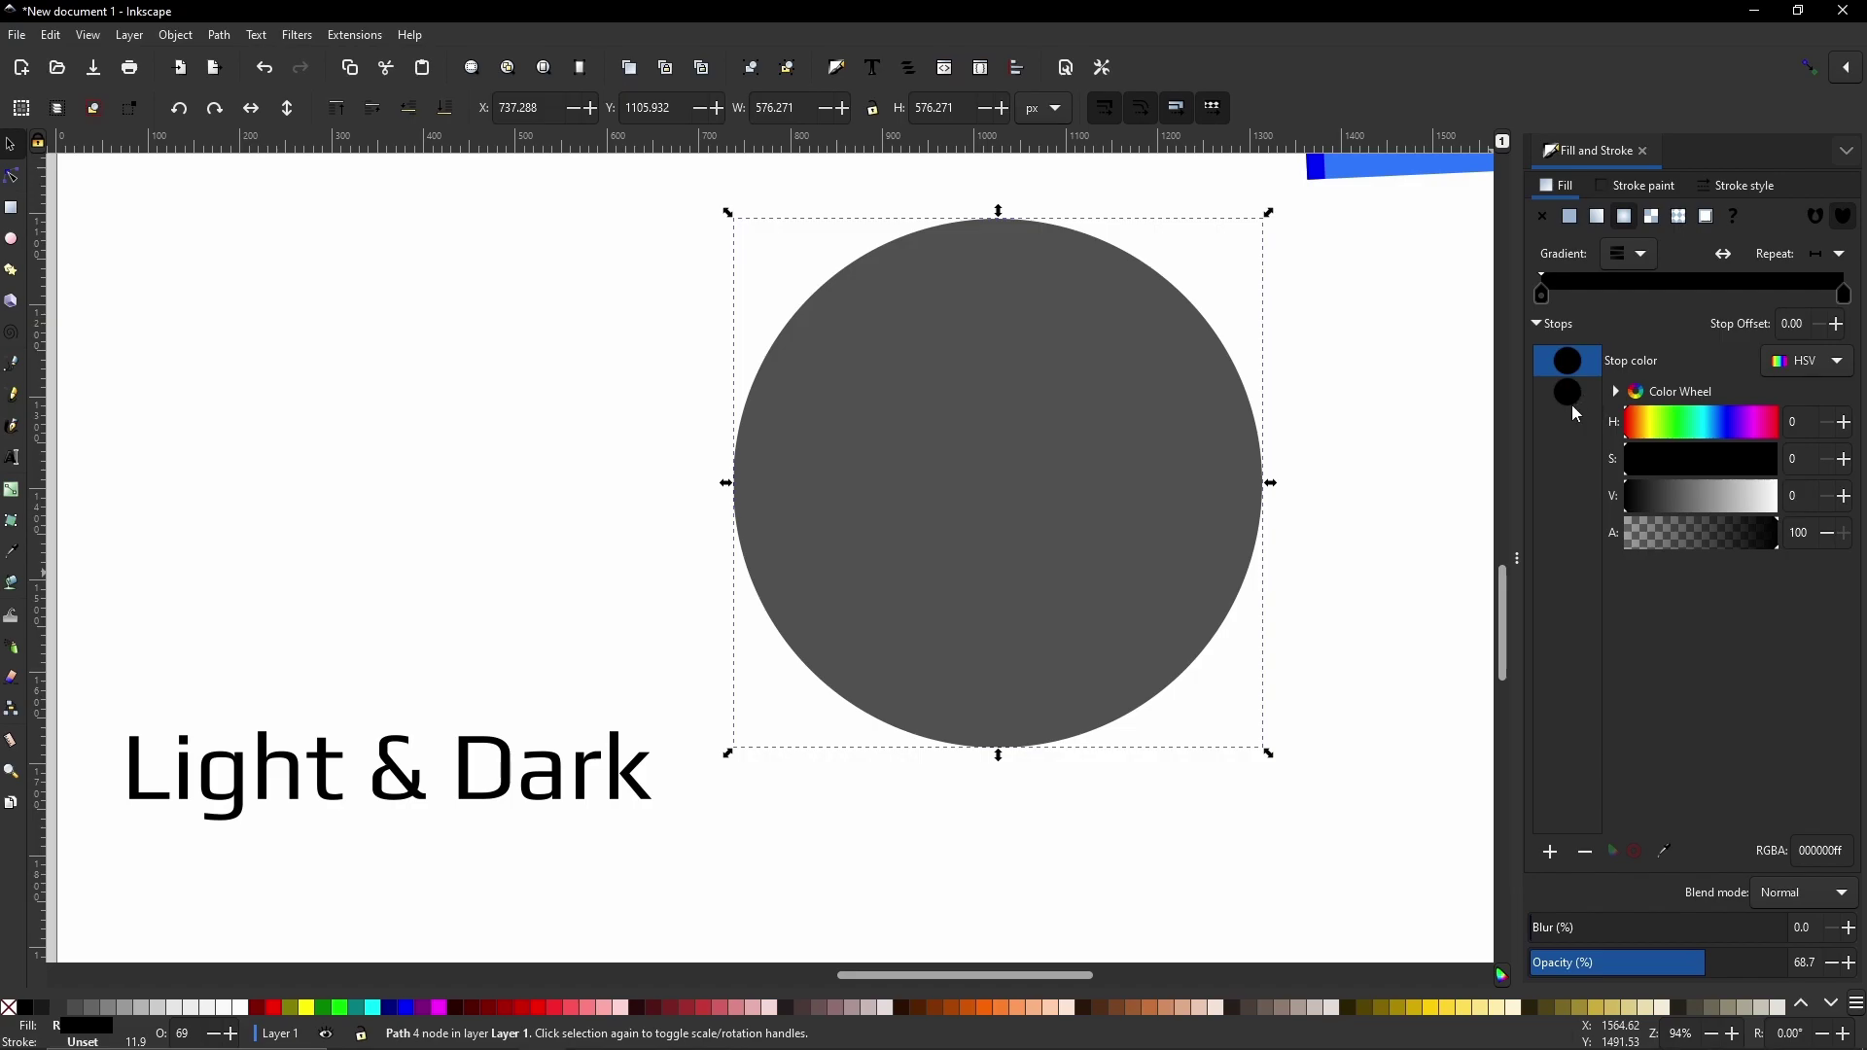
{"action": "left_click", "coordinate": [1718, 429]}
{"action": "left_click", "coordinate": [1775, 459]}
{"action": "left_click", "coordinate": [1776, 497]}
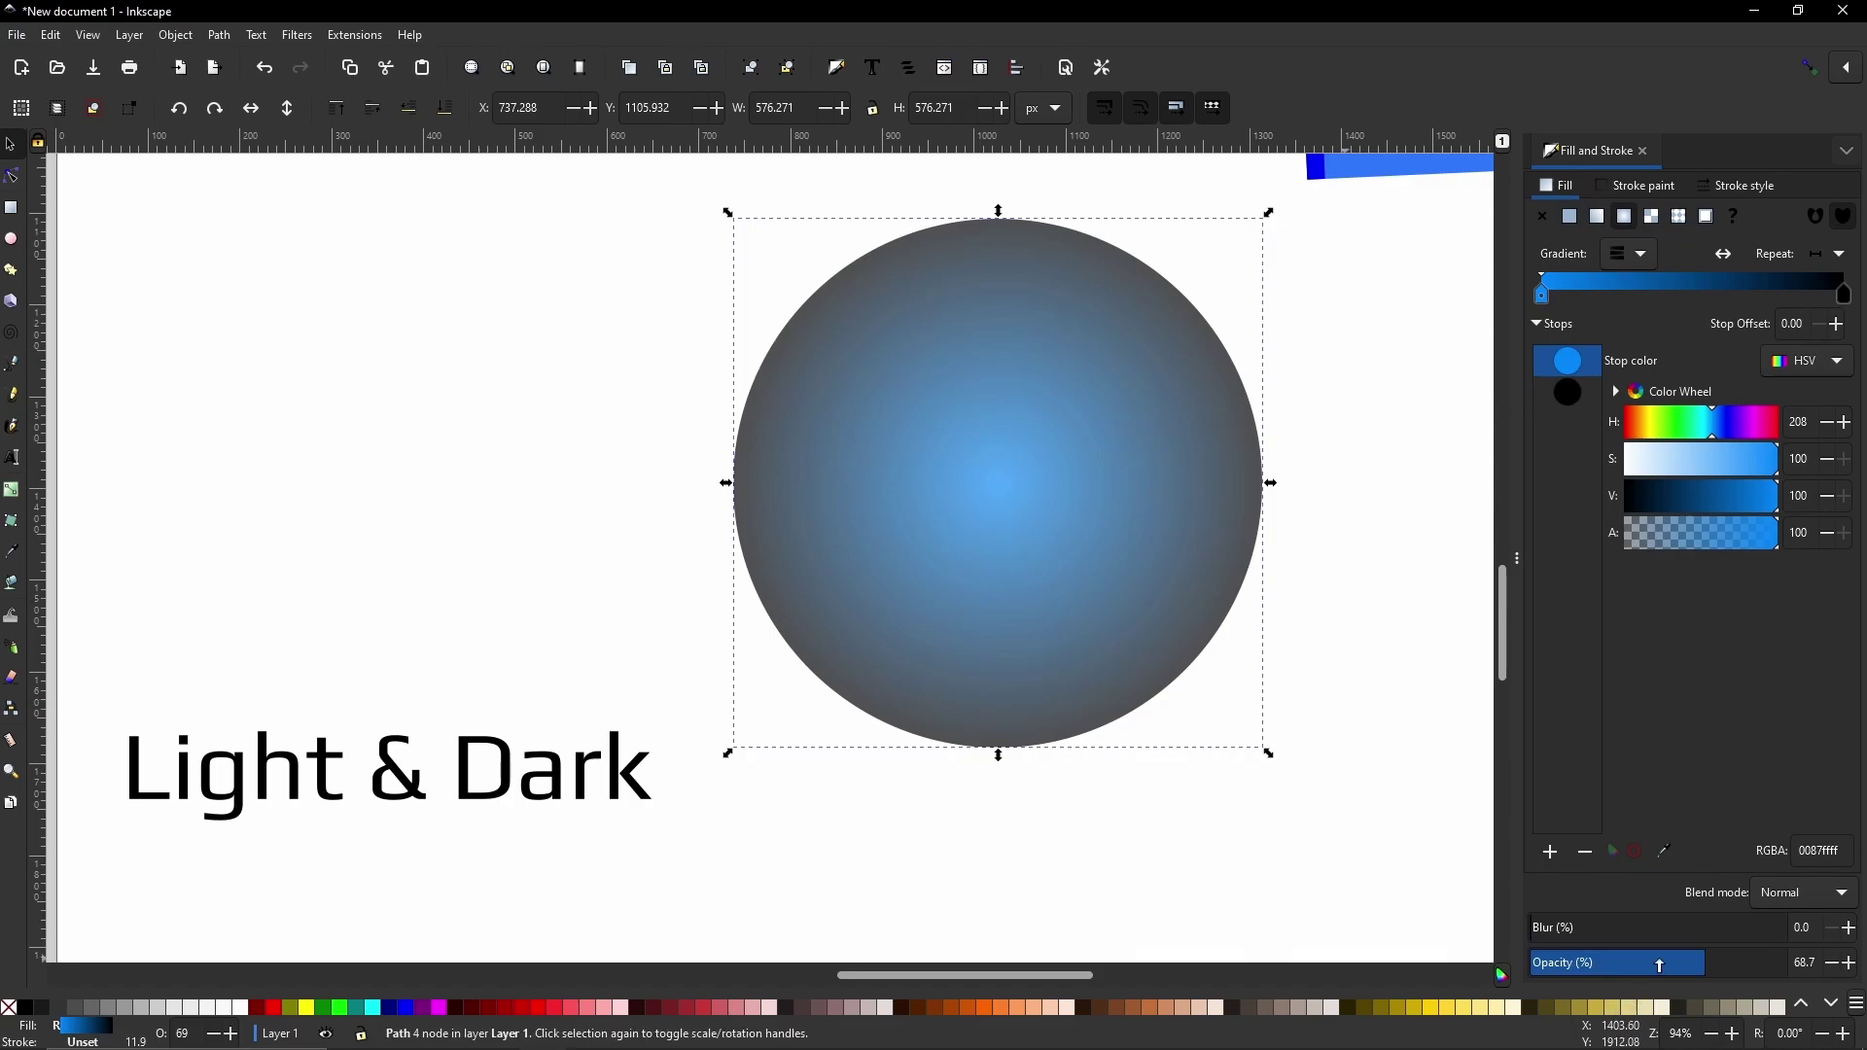
Set opacity to 100 and make the outer stop dark navy (001526ff) from the centre blue.
{"action": "left_click_drag", "start_coordinate": [1704, 962], "coordinate": [1794, 963]}
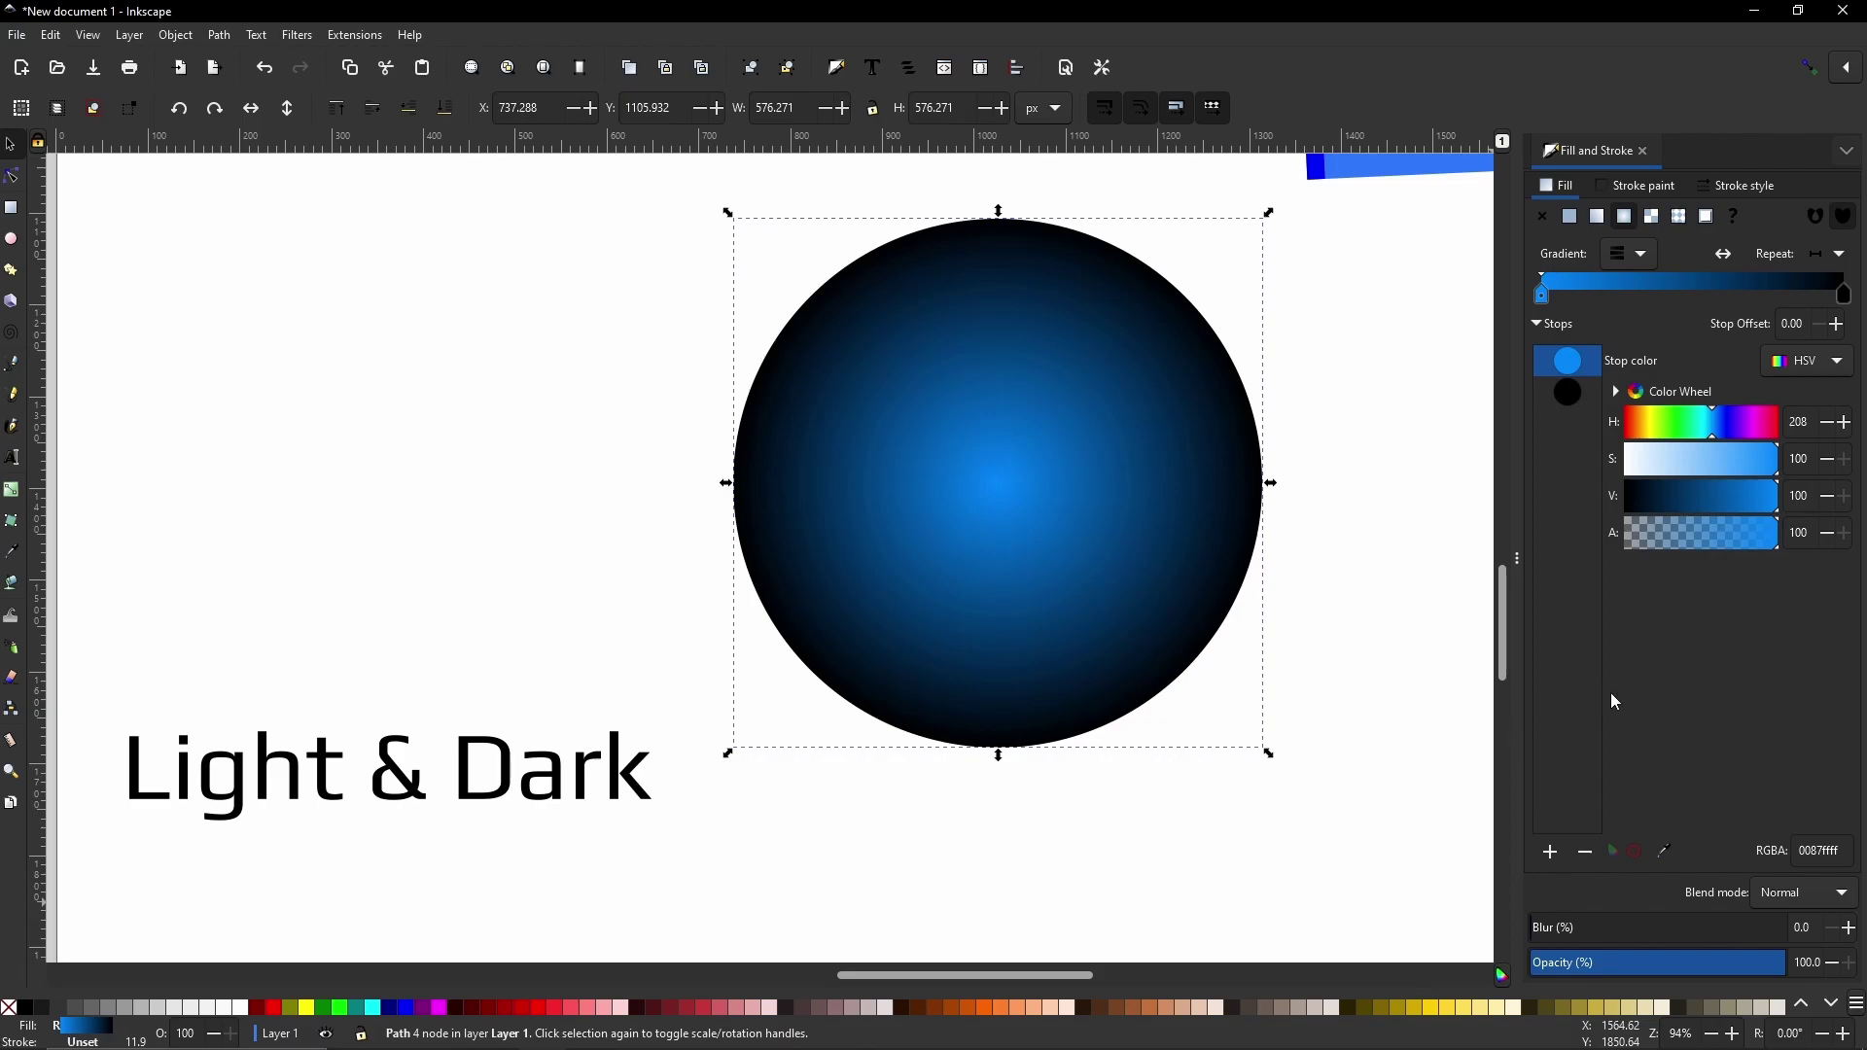
{"action": "left_click", "coordinate": [1566, 403]}
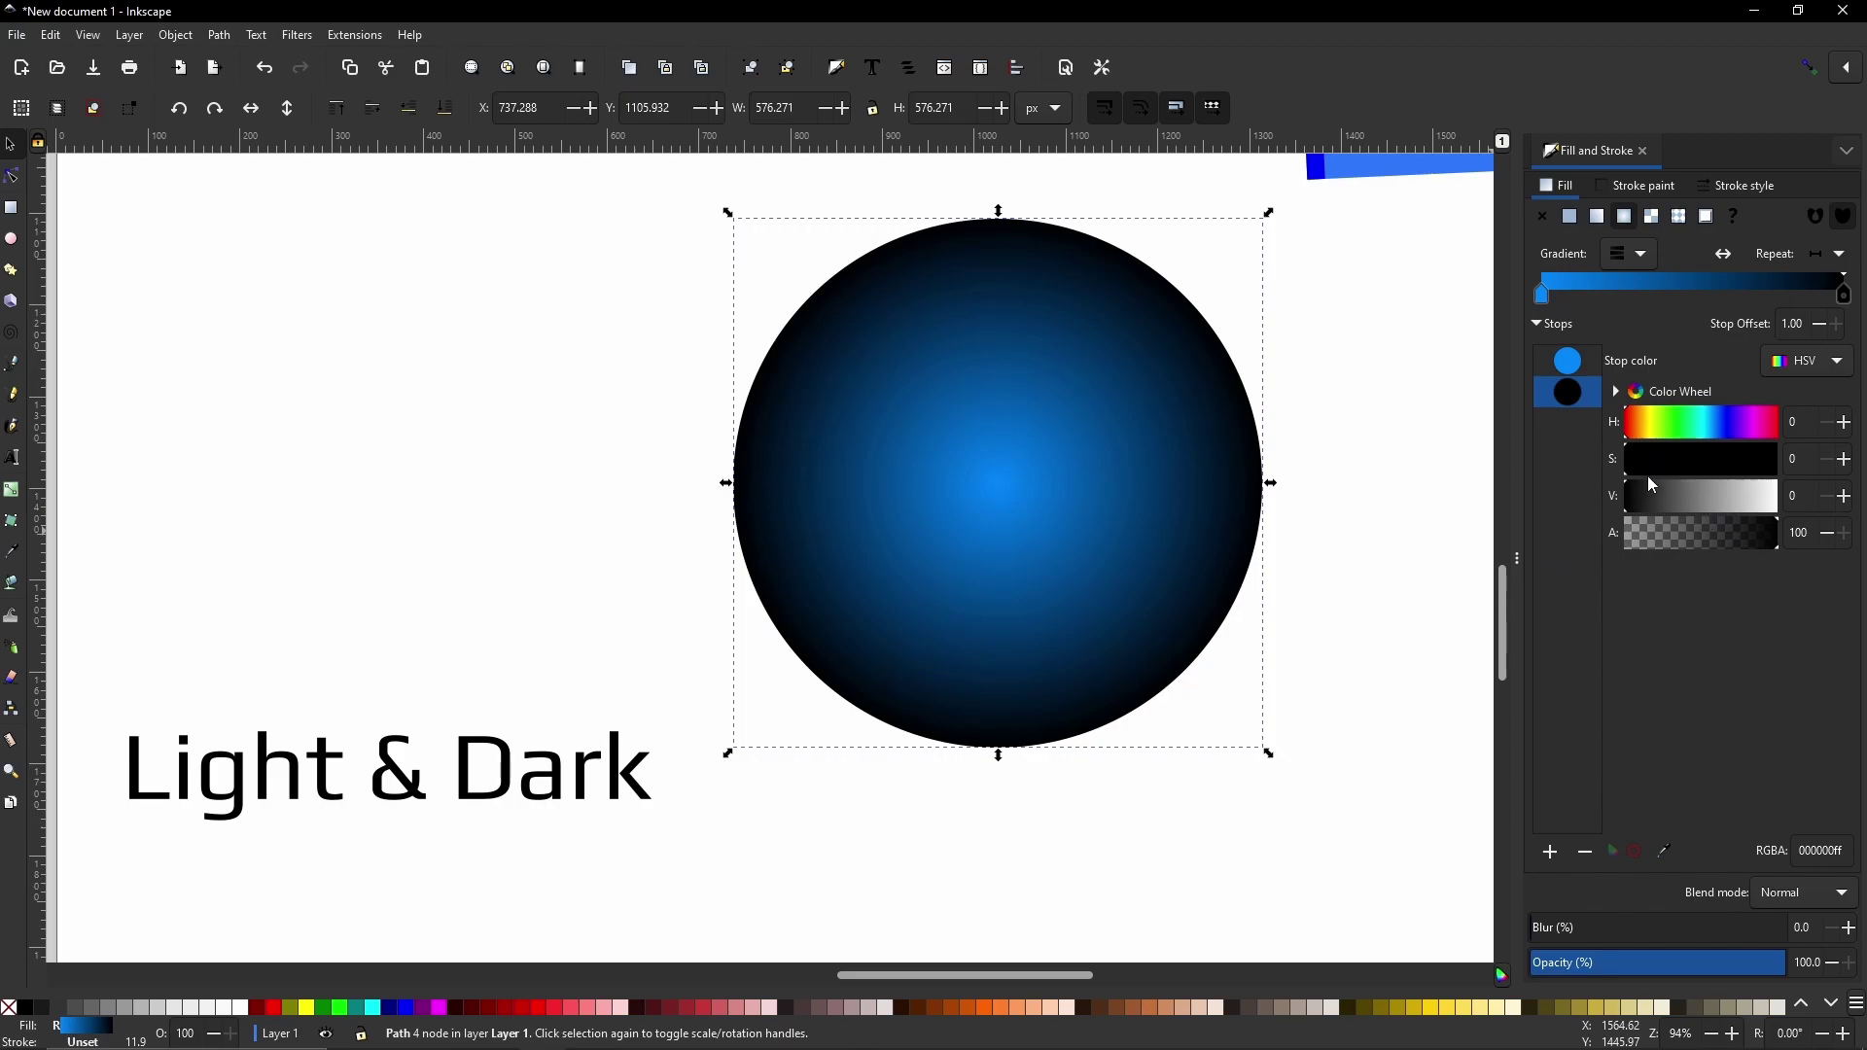
{"action": "left_click", "coordinate": [1664, 850]}
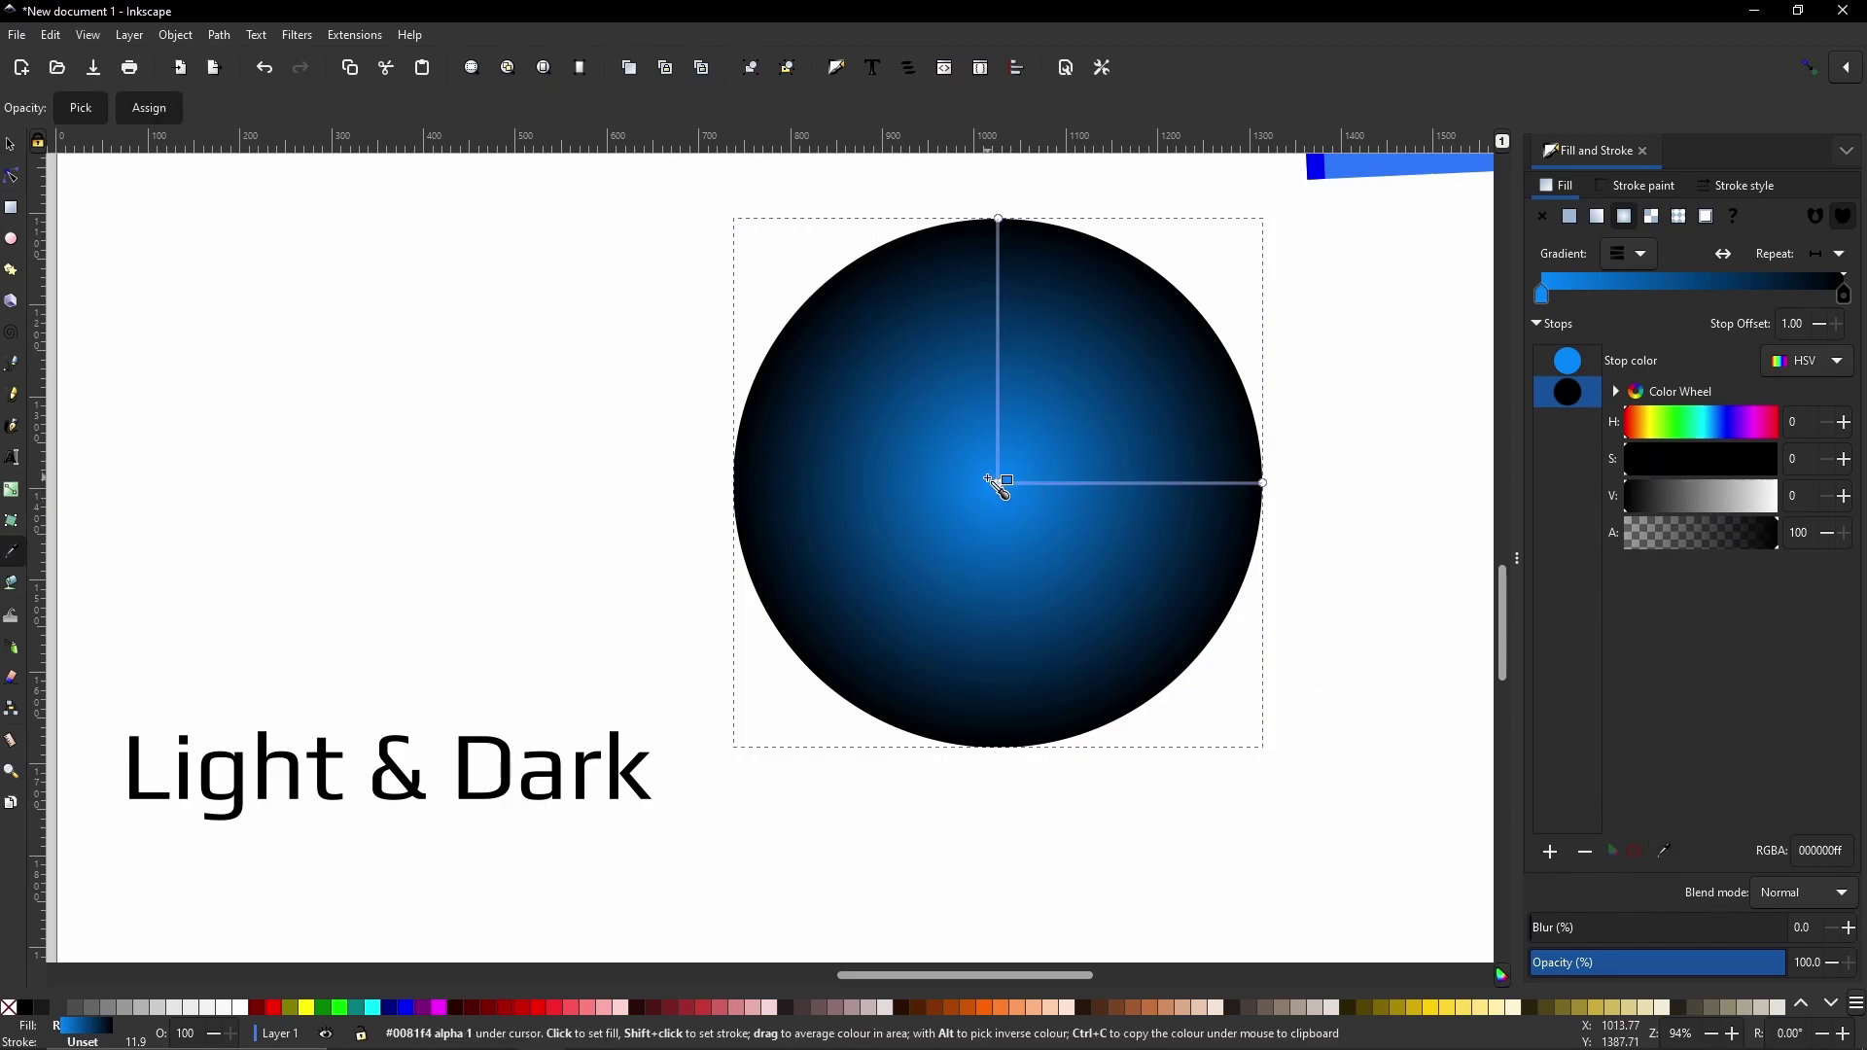
{"action": "left_click", "coordinate": [999, 483]}
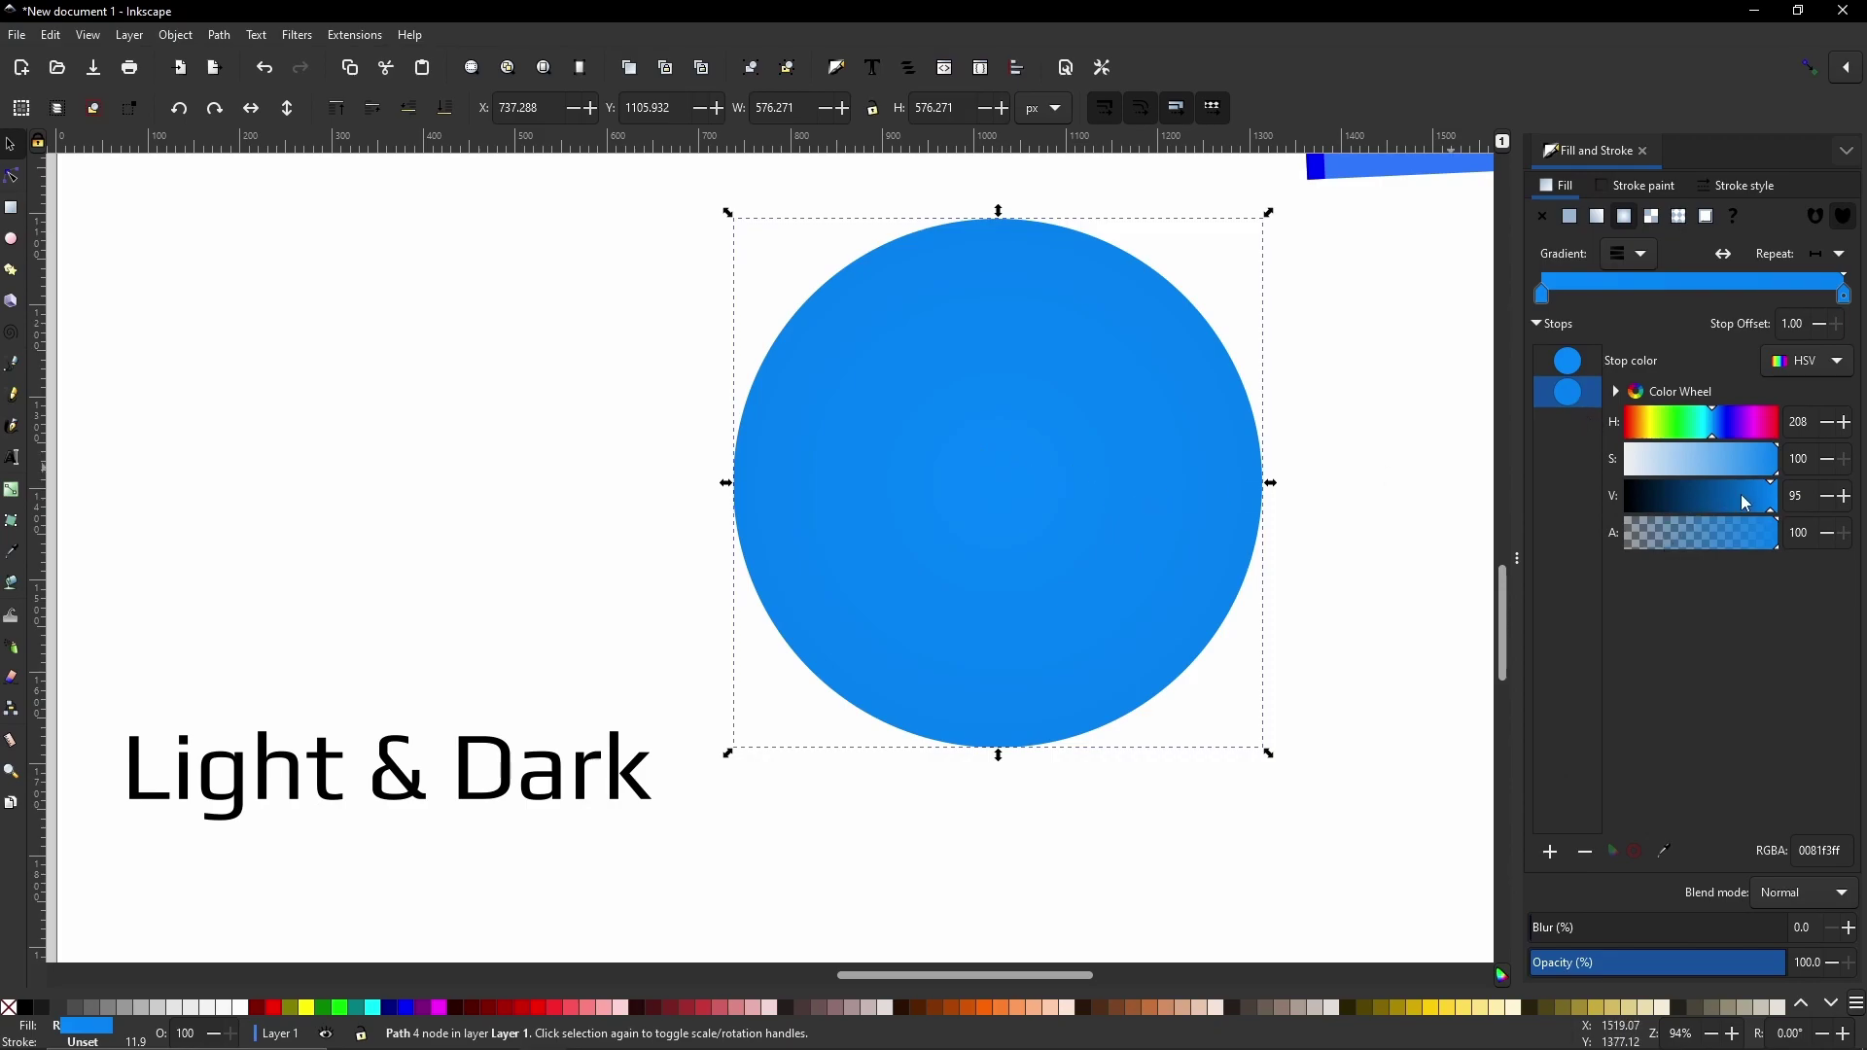
{"action": "left_click_drag", "start_coordinate": [1770, 504], "coordinate": [1651, 499]}
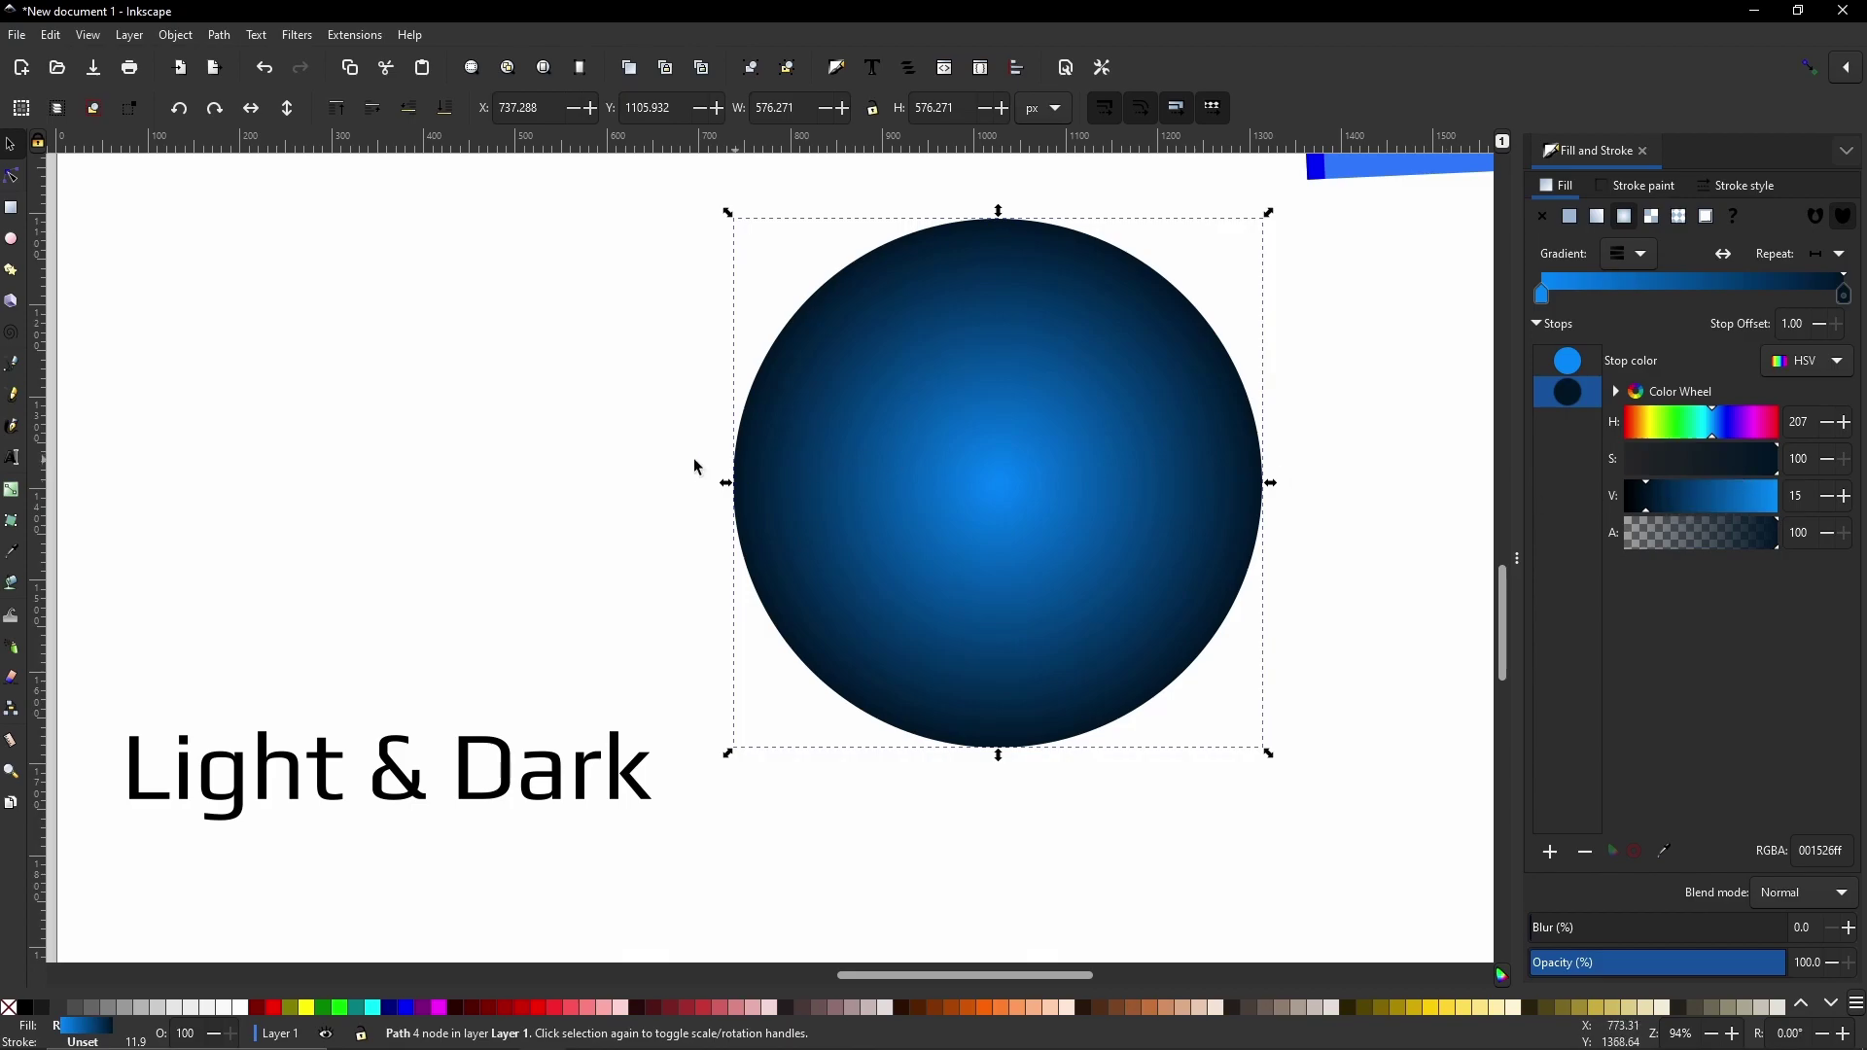
Move the sphere's radial gradient centre up and right so the bright blue highlight sits at the upper right.
{"action": "left_click", "coordinate": [16, 498]}
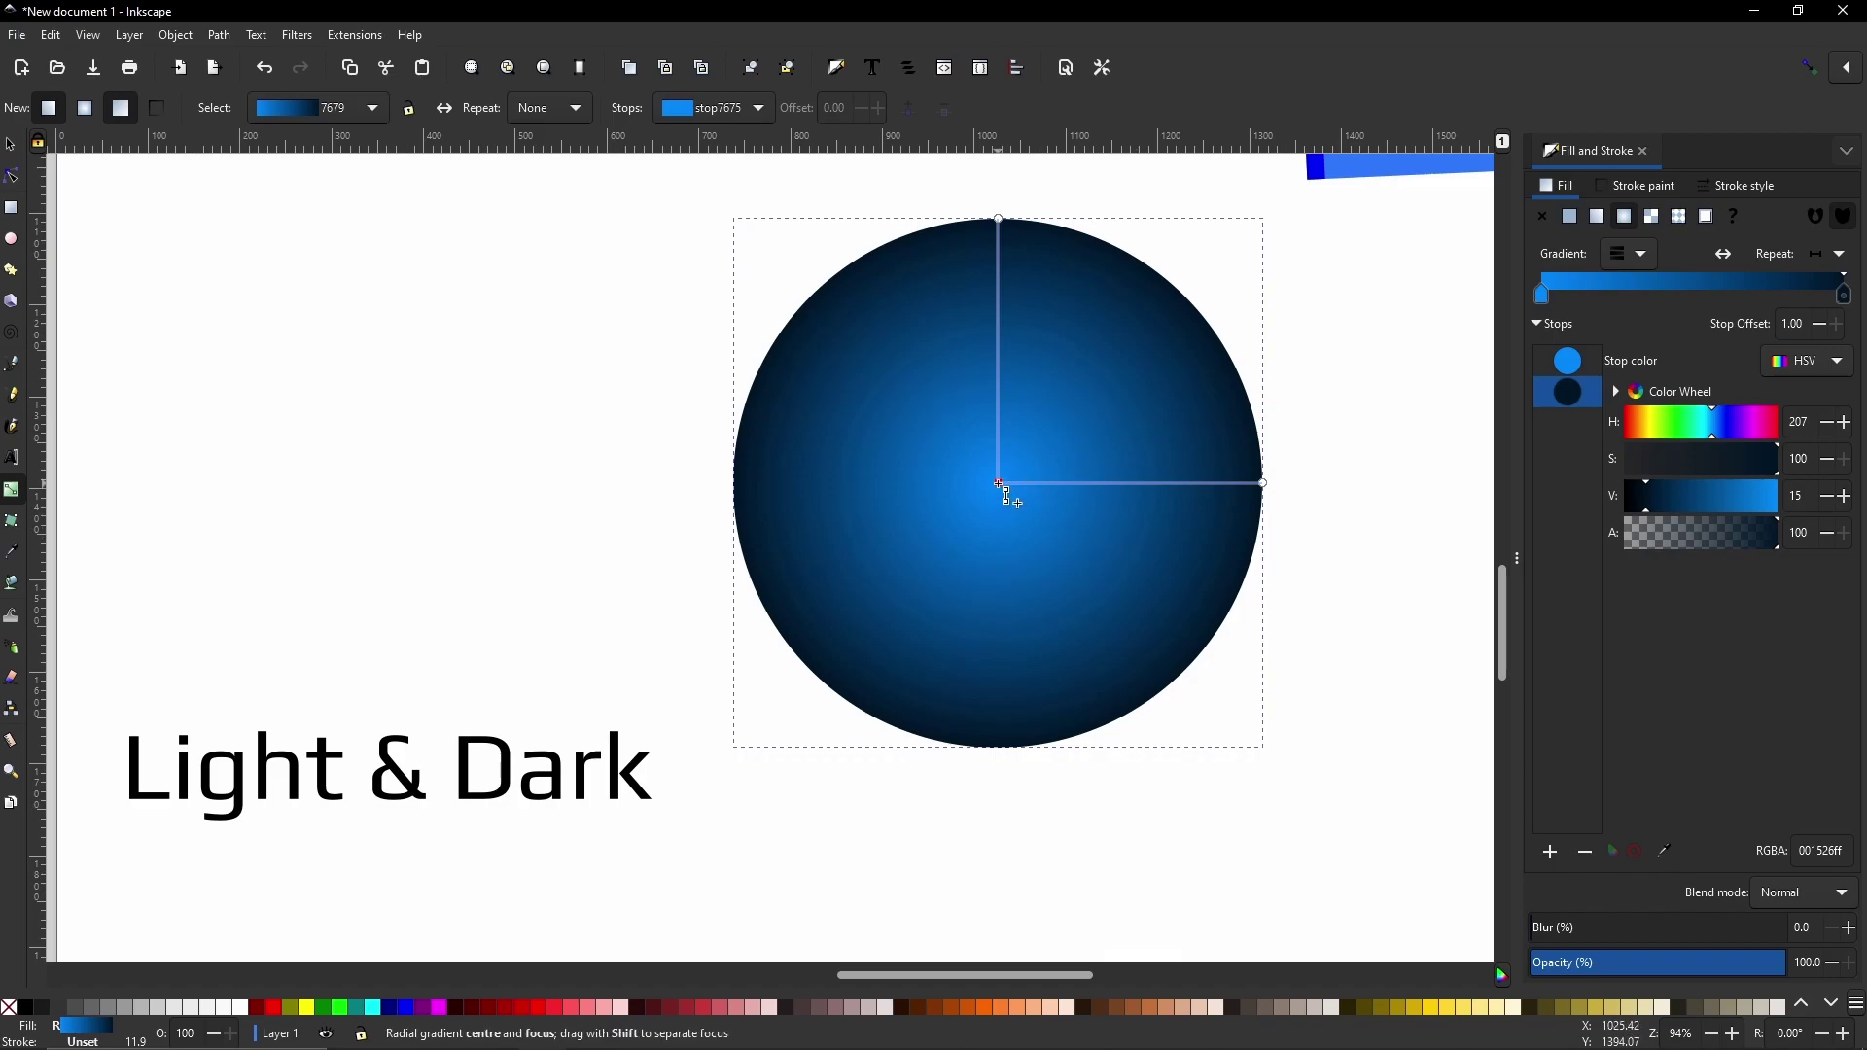
{"action": "left_click_drag", "start_coordinate": [1001, 483], "coordinate": [1076, 347]}
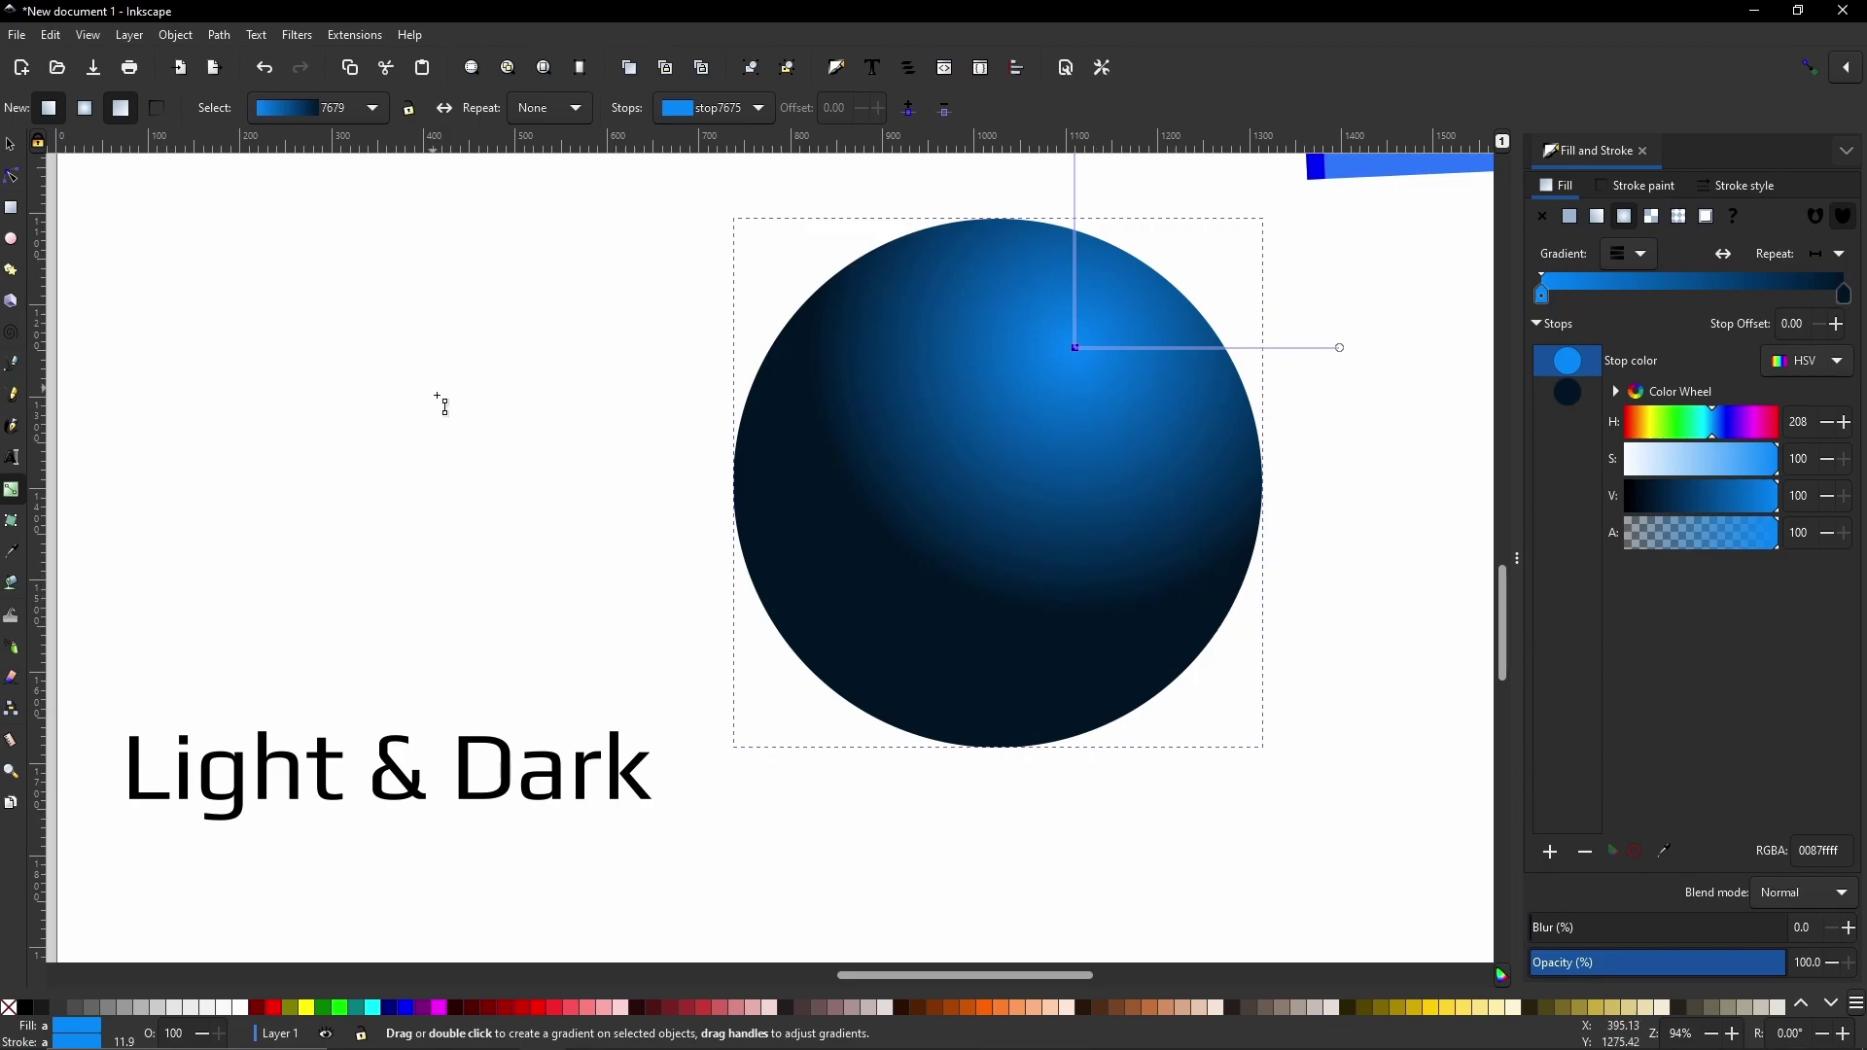
Duplicate the blue sphere and fill the copy with flat white.
{"action": "left_click", "coordinate": [8, 154]}
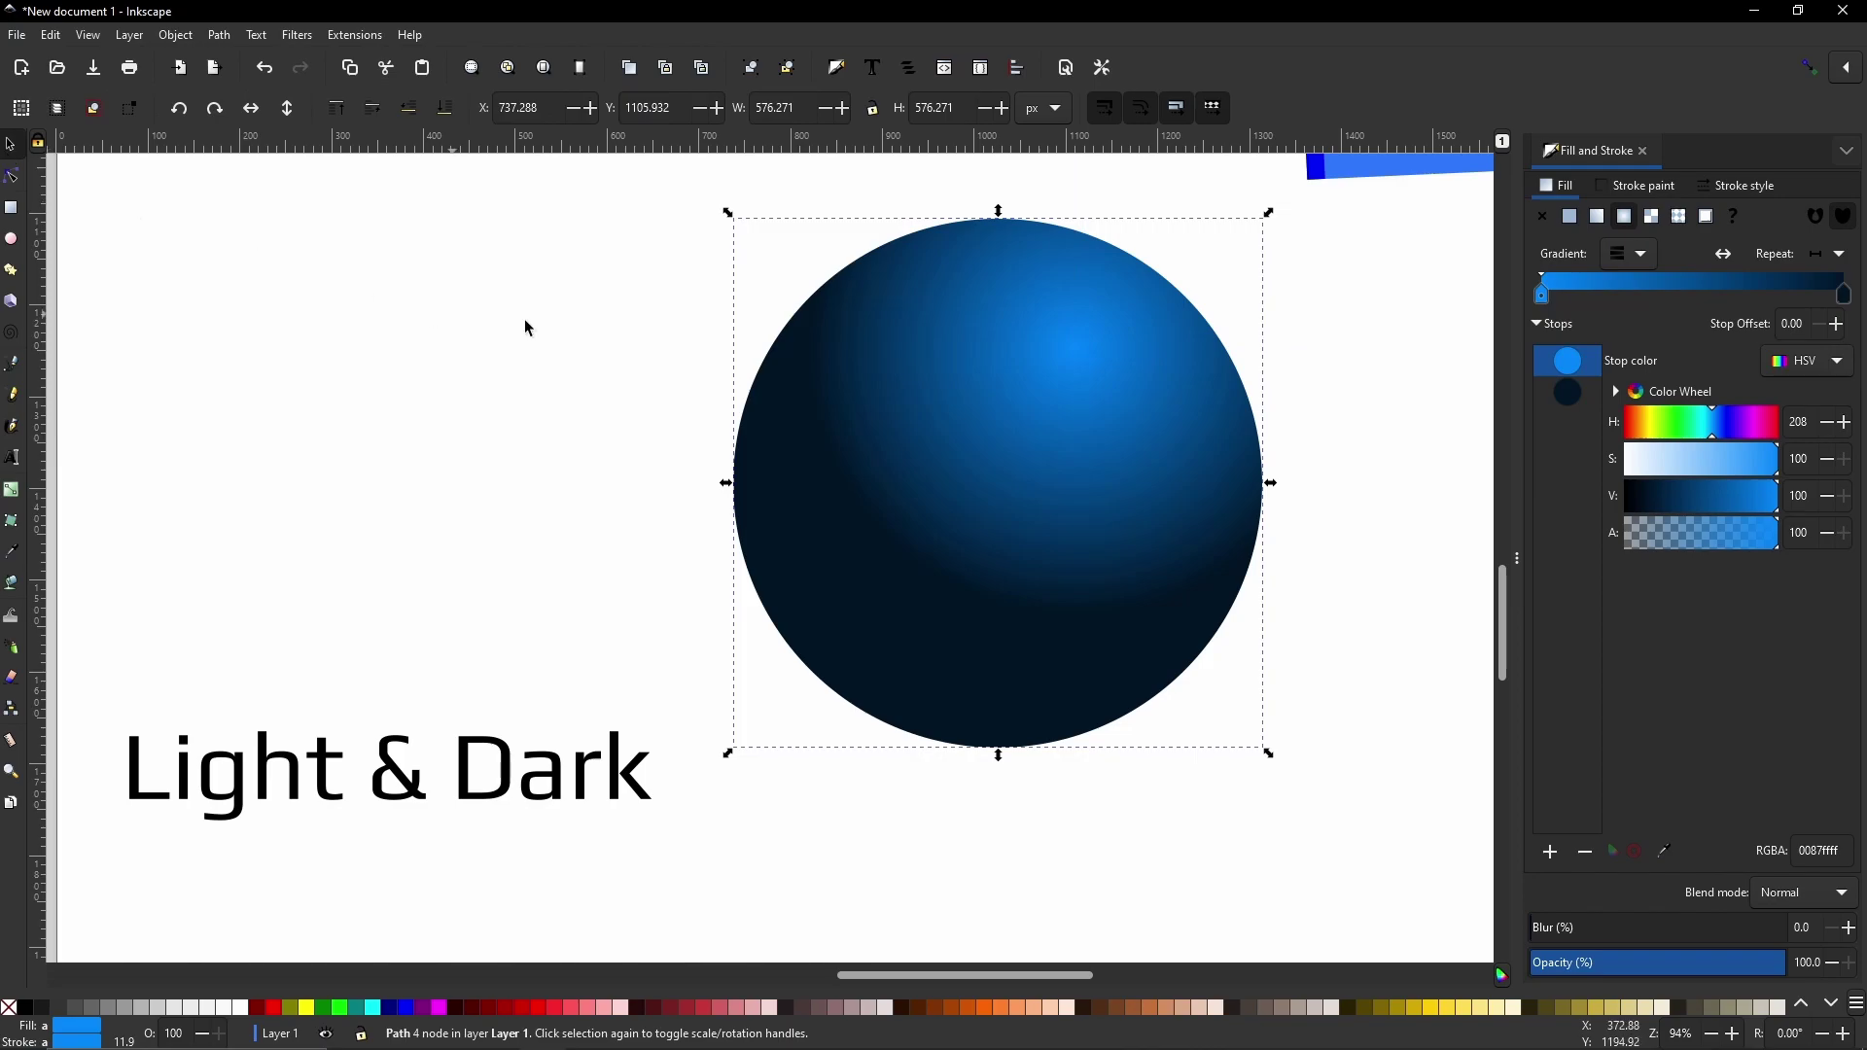
{"action": "right_click", "coordinate": [1046, 454]}
{"action": "left_click", "coordinate": [1106, 540]}
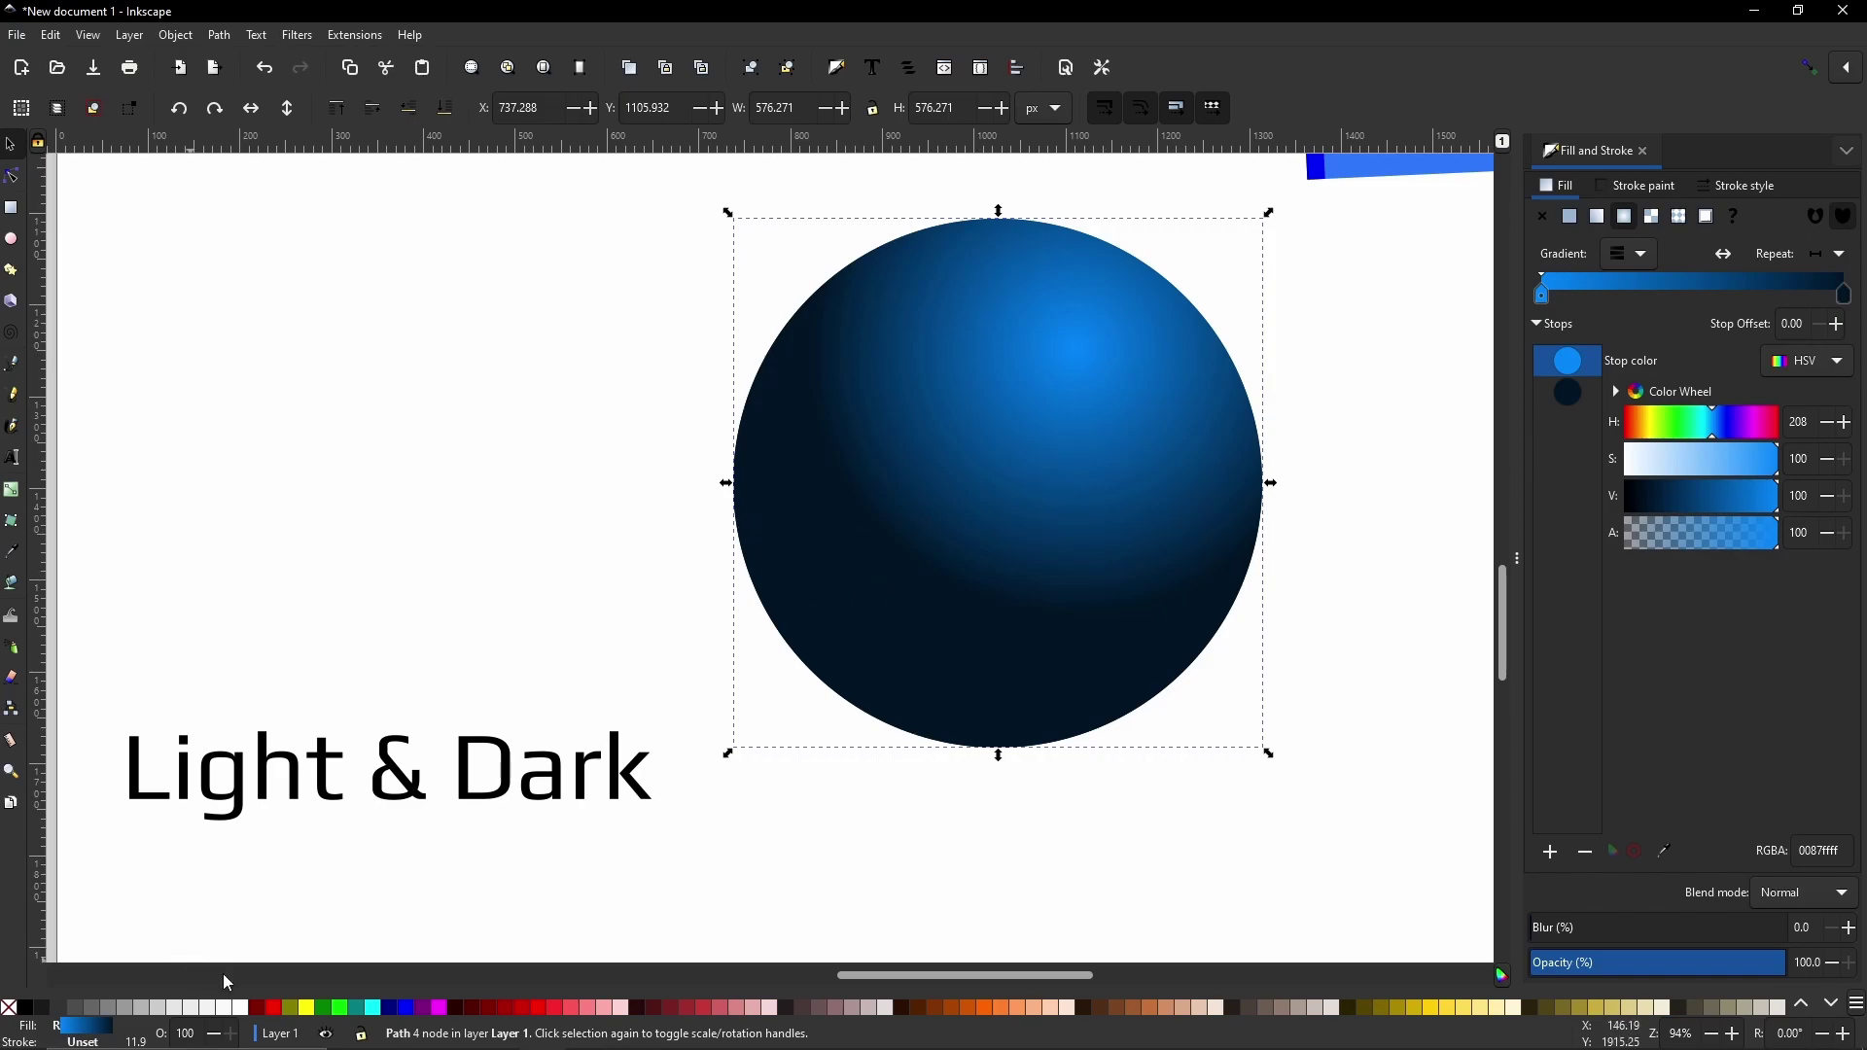
{"action": "left_click", "coordinate": [246, 1009]}
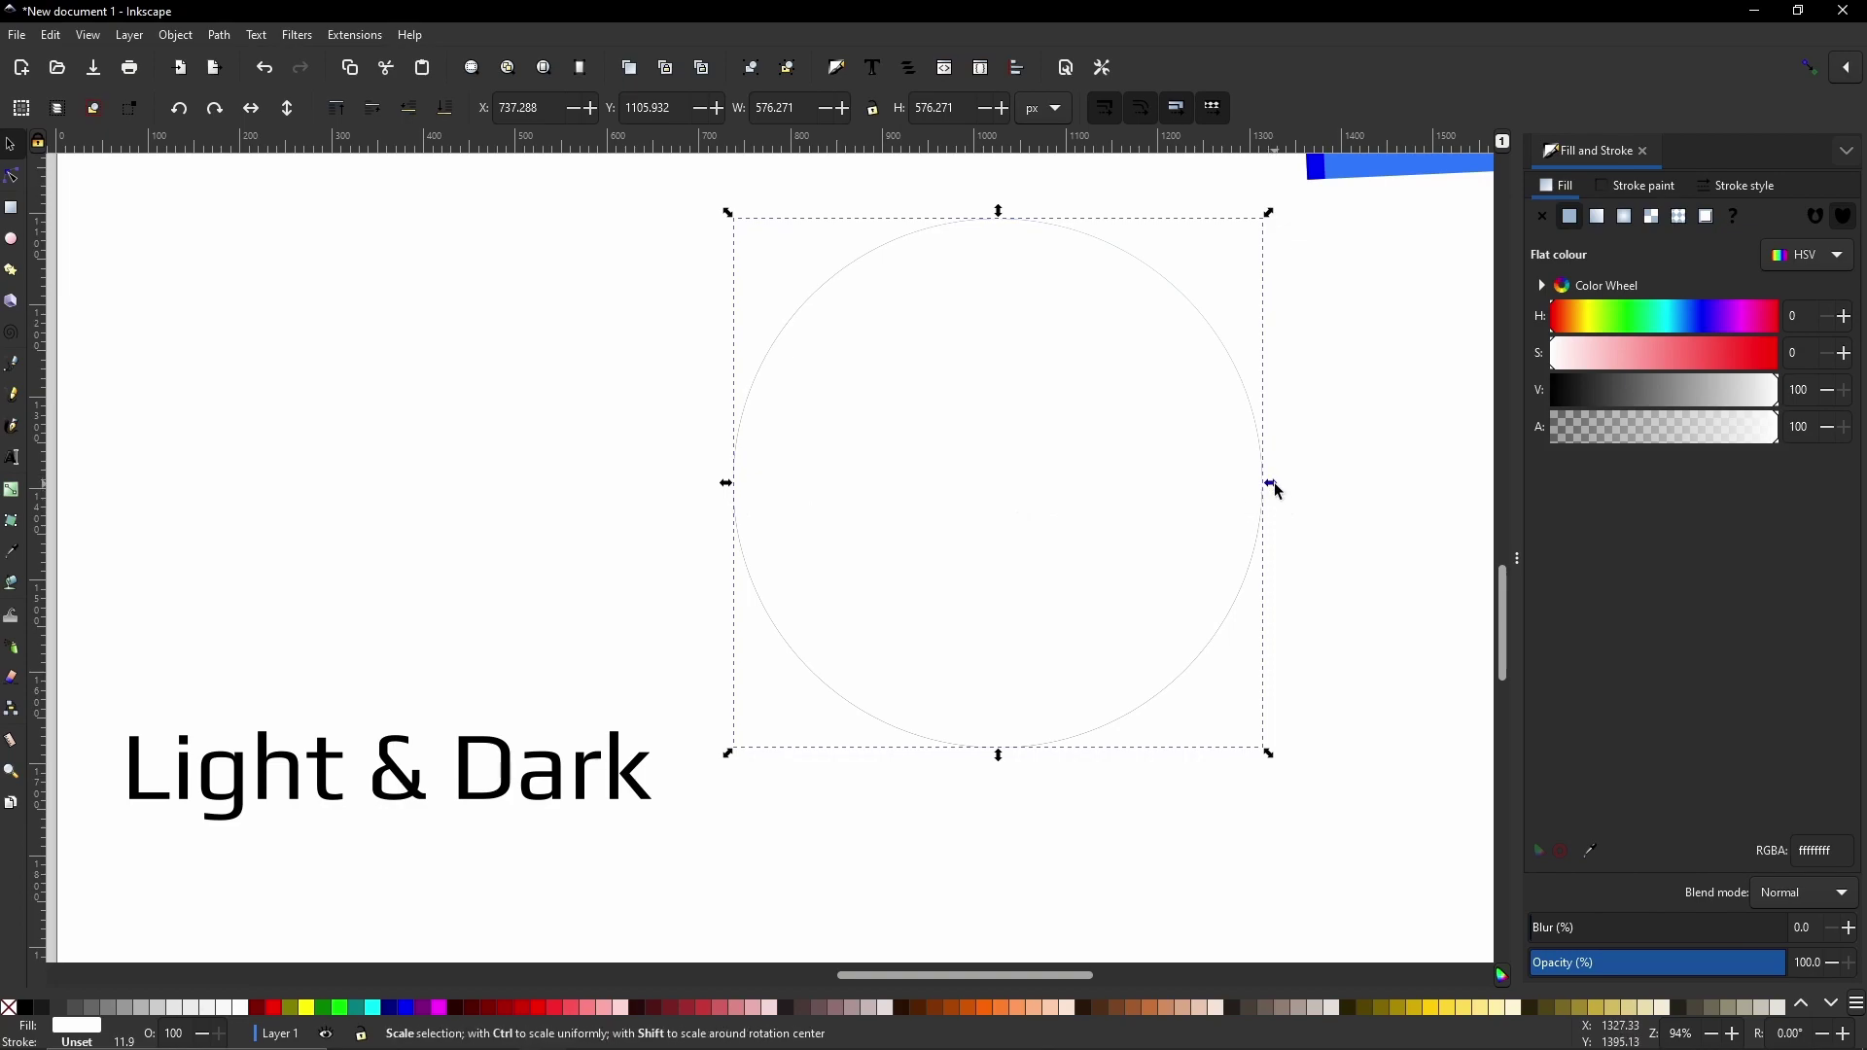
Narrow the white copy from the side and shorten it slightly from the top.
{"action": "left_click_drag", "start_coordinate": [1276, 490], "coordinate": [1232, 488]}
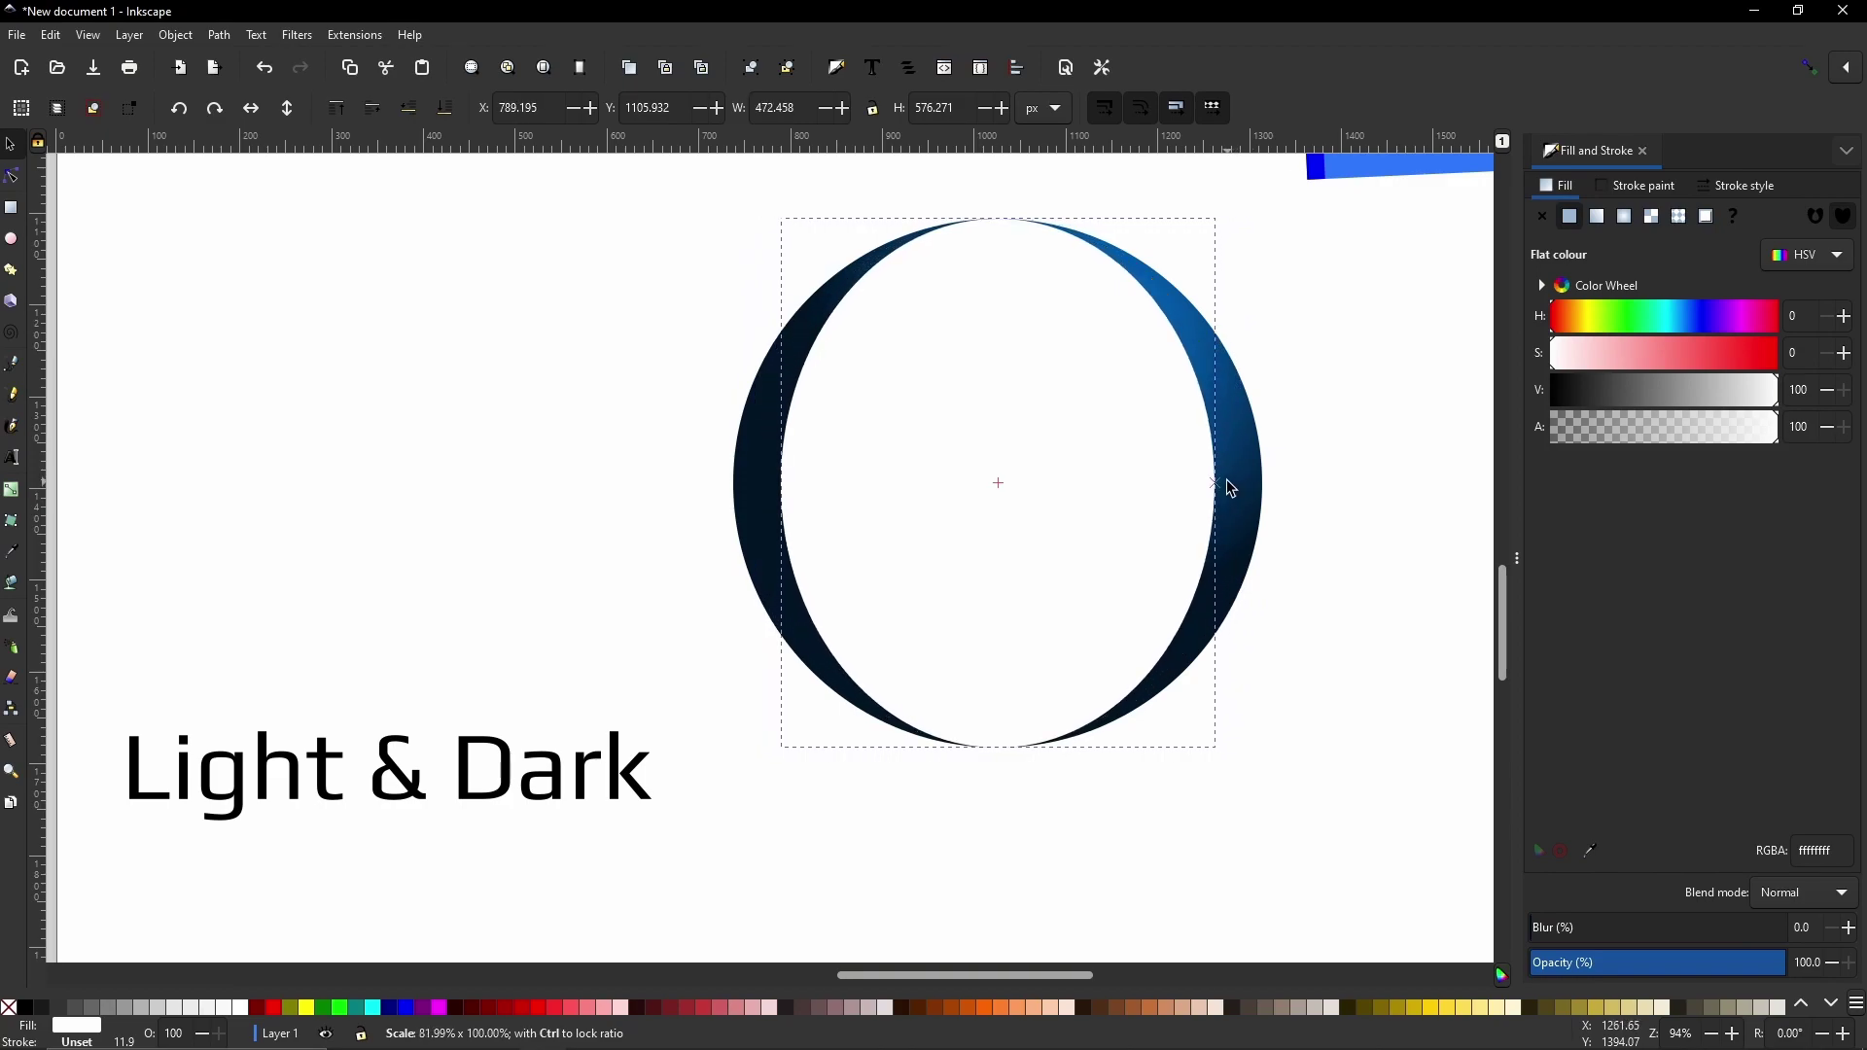
{"action": "left_click_drag", "start_coordinate": [1231, 488], "coordinate": [1228, 490]}
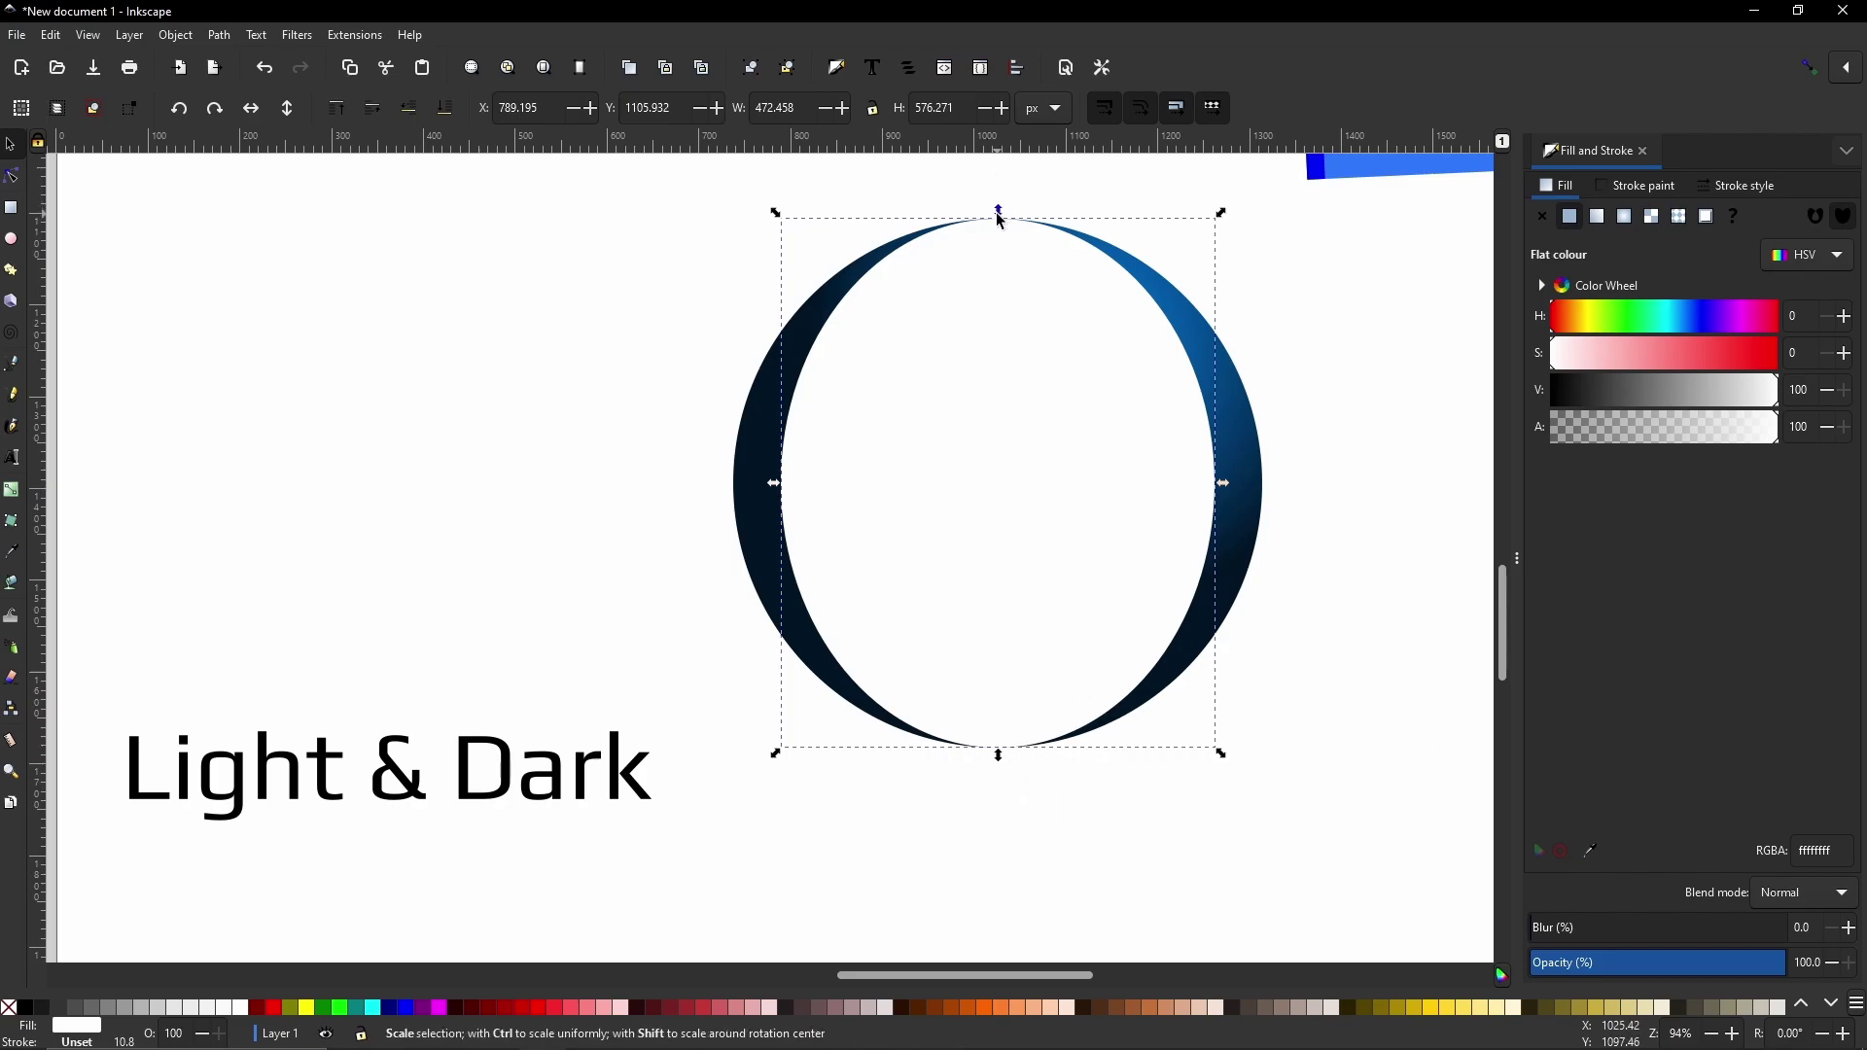
{"action": "left_click_drag", "start_coordinate": [1000, 214], "coordinate": [998, 222]}
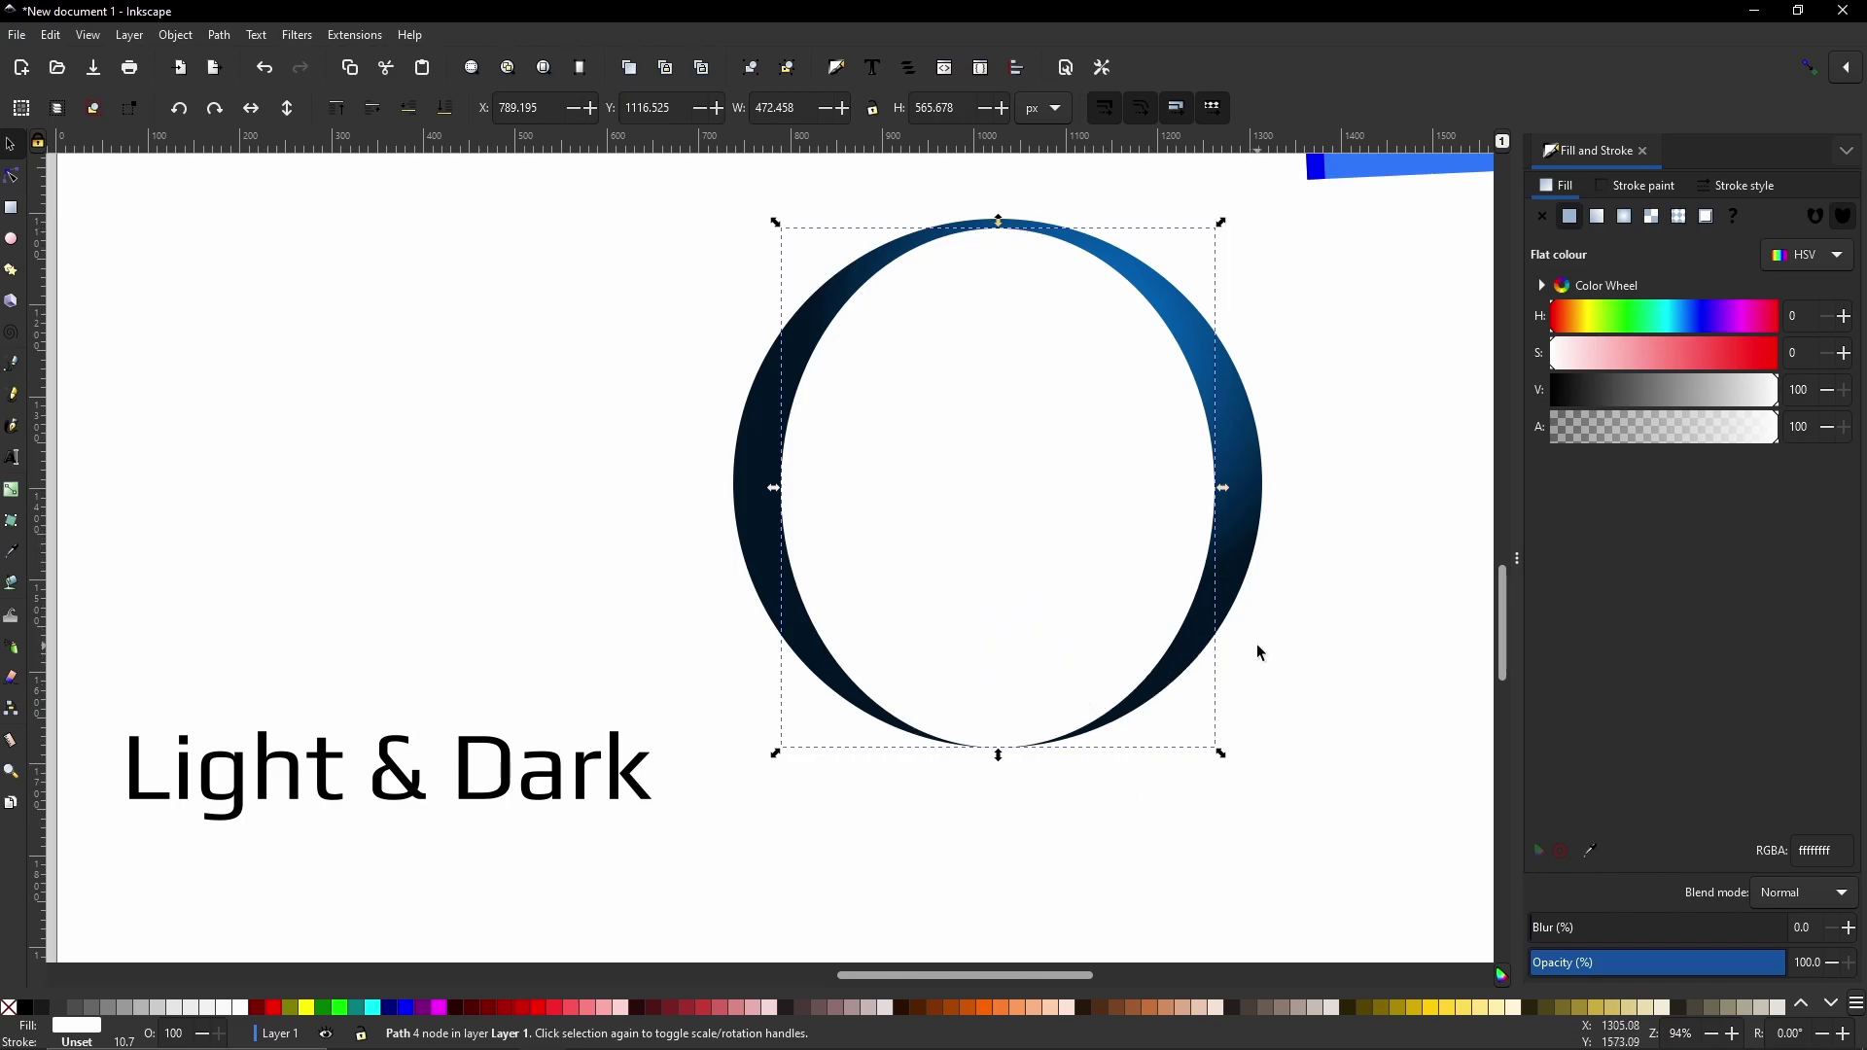
Give the white overlay a linear gradient running from the circle's top down to its bottom.
{"action": "left_click", "coordinate": [1597, 216]}
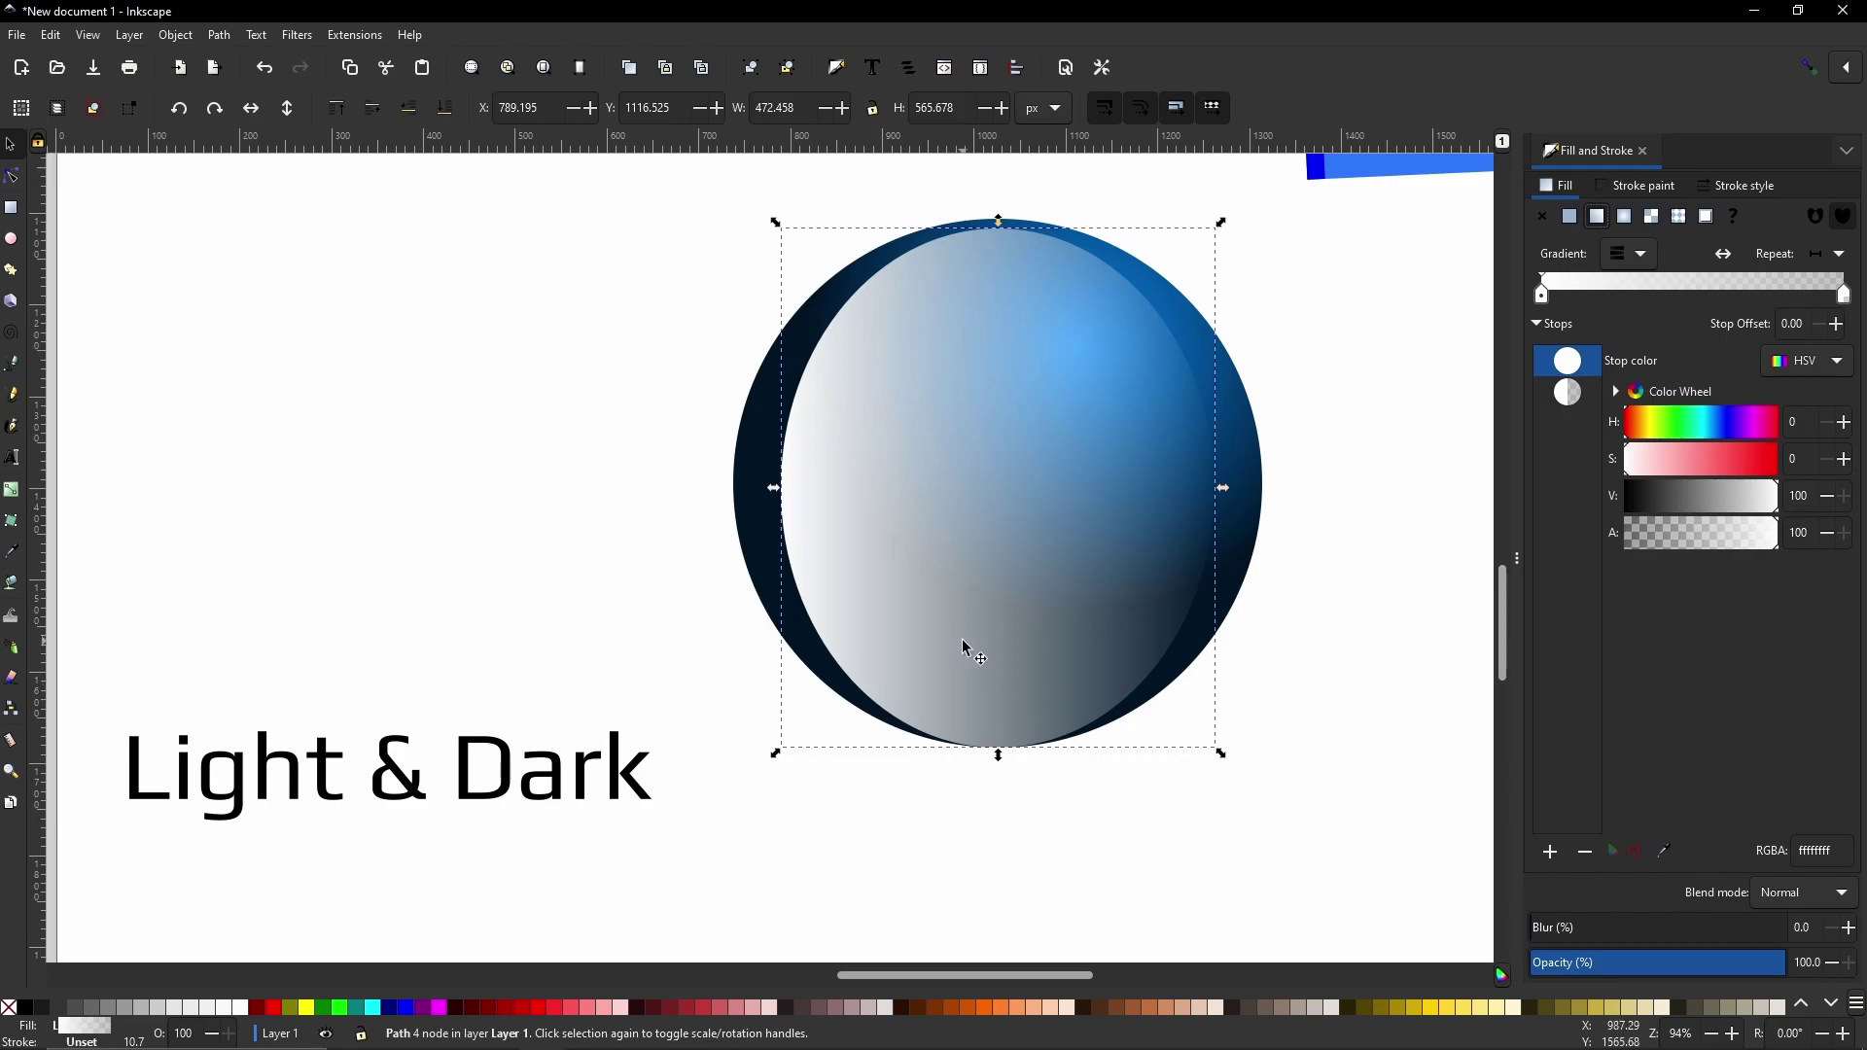
{"action": "left_click", "coordinate": [11, 494]}
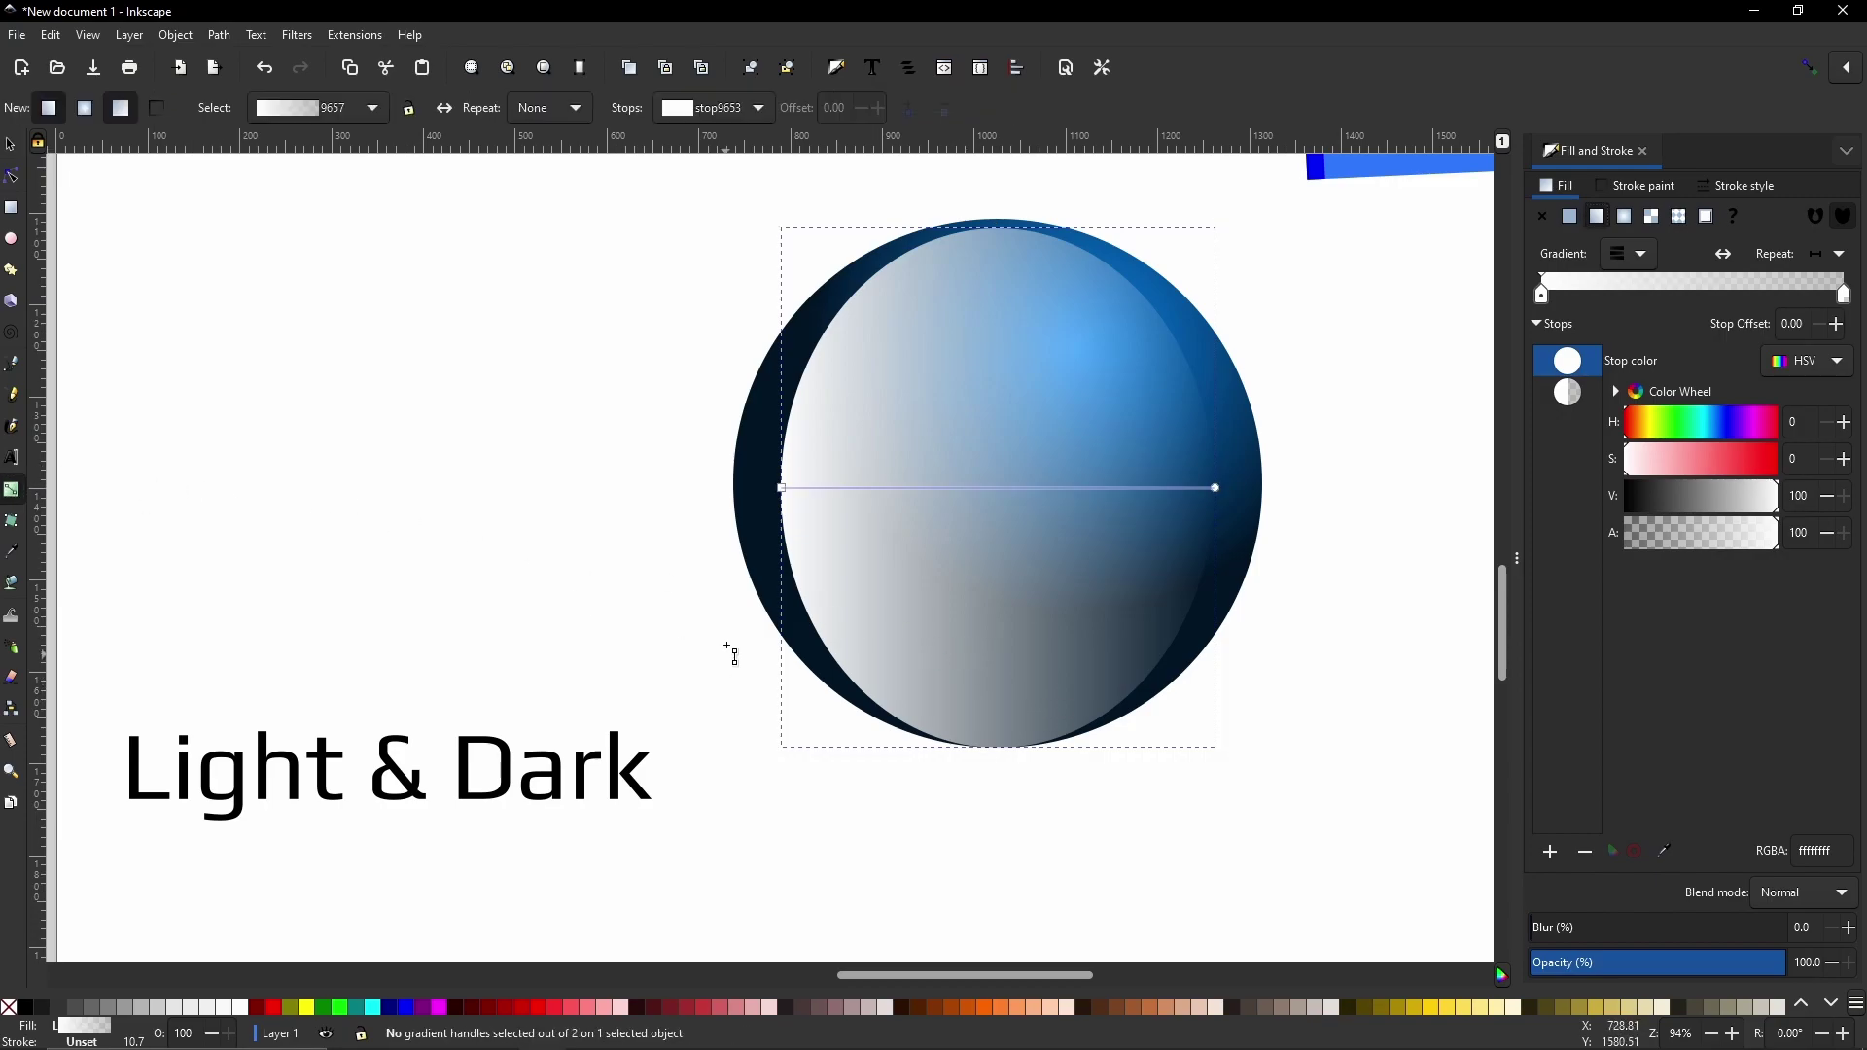
{"action": "left_click", "coordinate": [780, 487]}
{"action": "left_click_drag", "start_coordinate": [781, 487], "coordinate": [998, 228]}
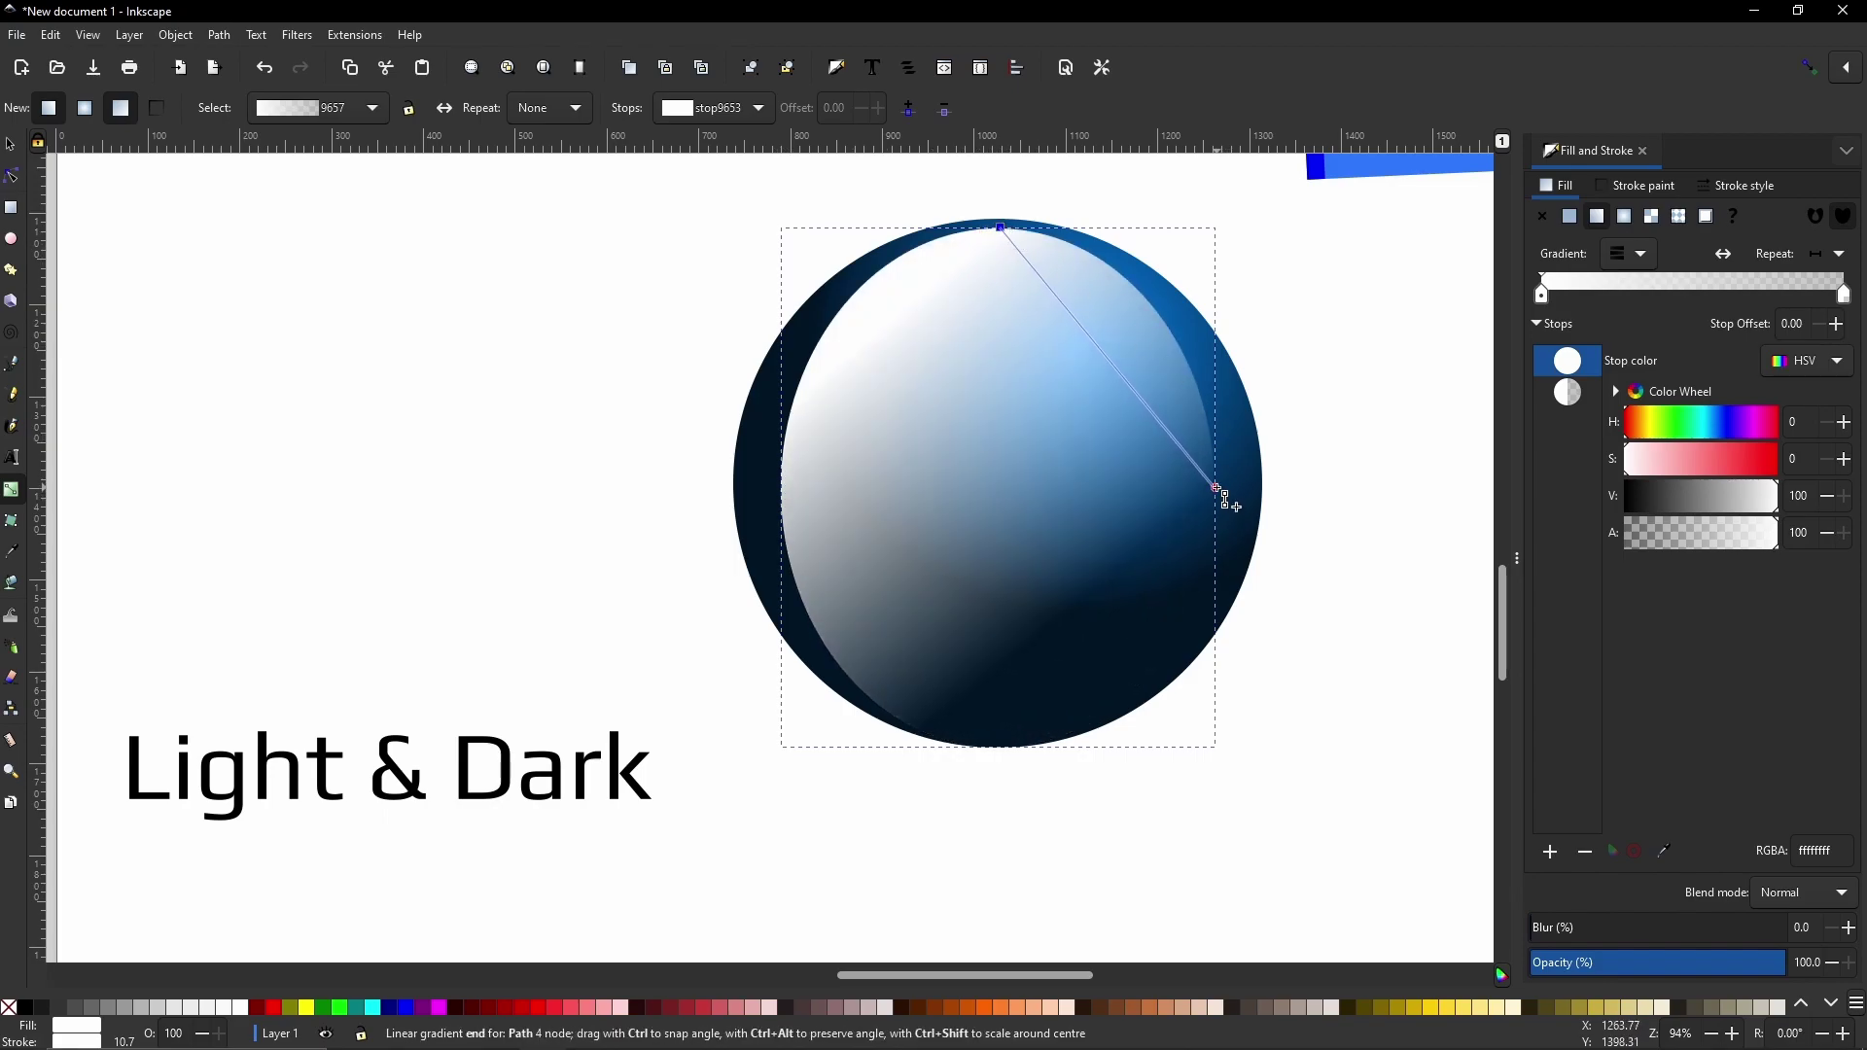
{"action": "left_click_drag", "start_coordinate": [1215, 488], "coordinate": [1011, 764]}
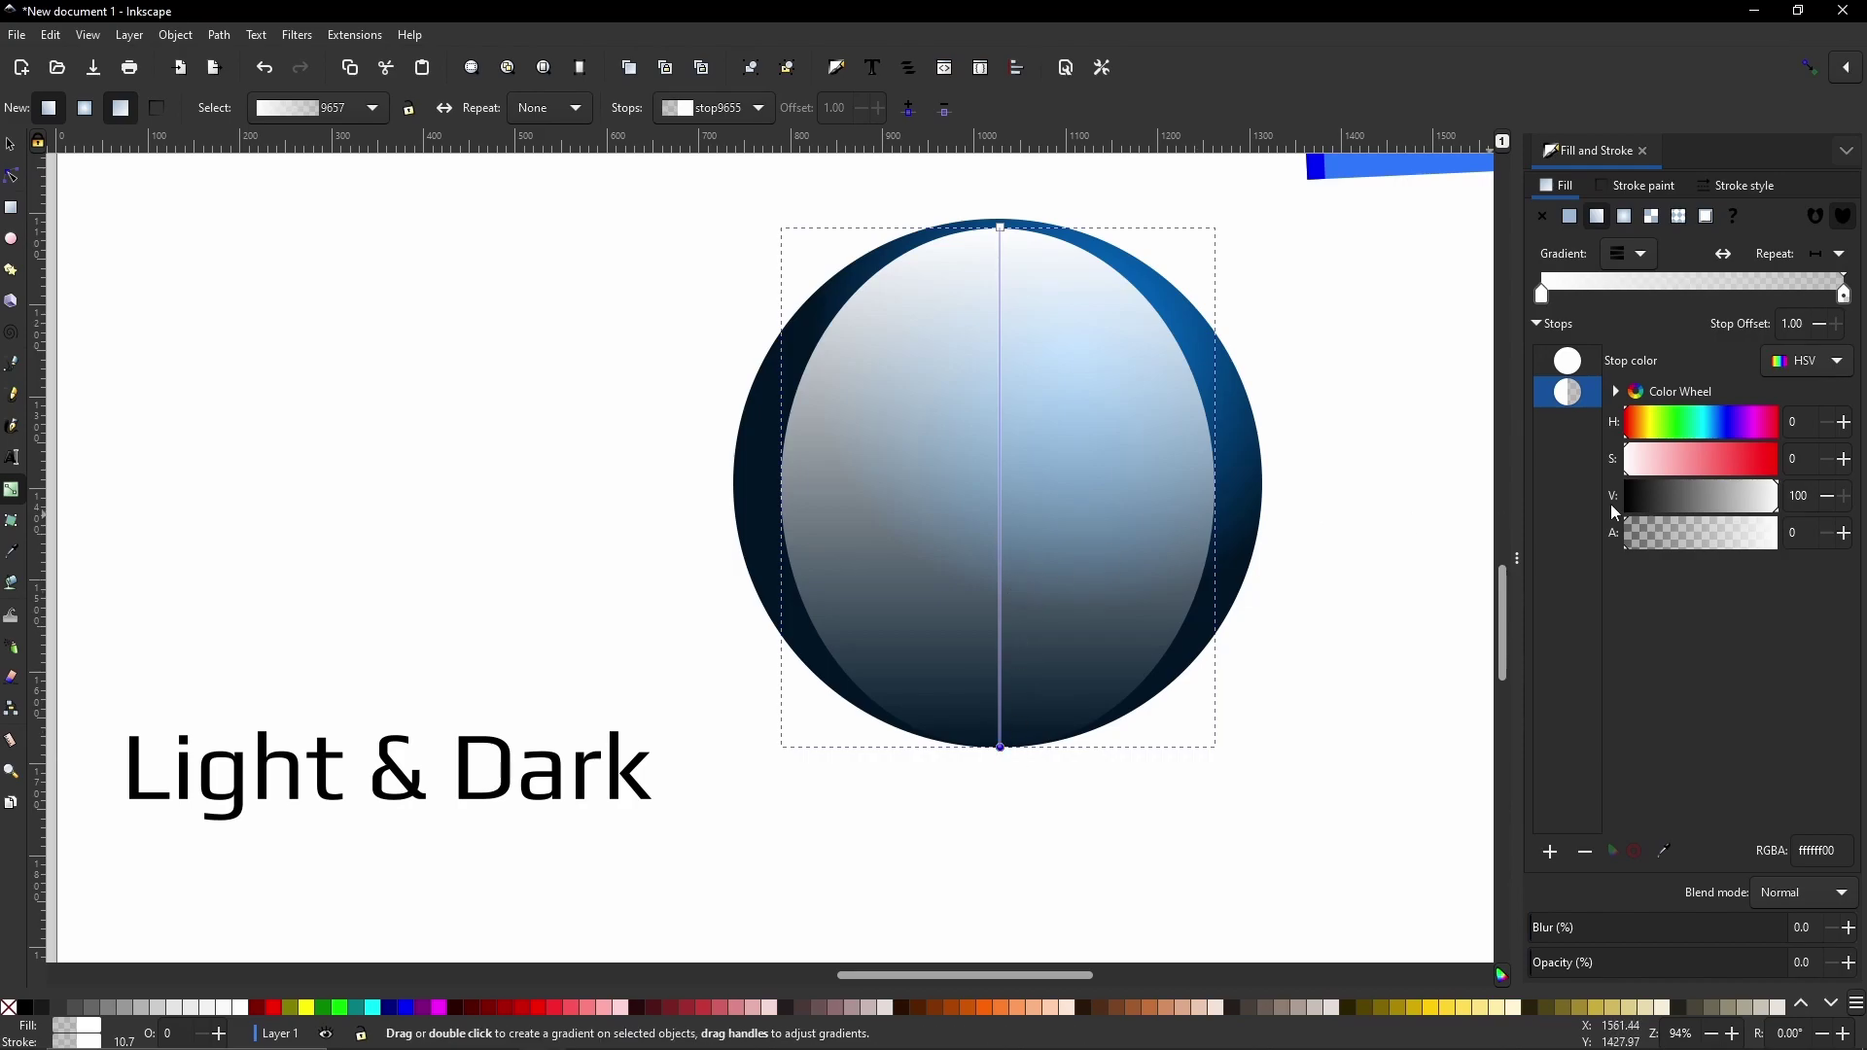
Set the overlay's top stop to alpha 32 (ffffff52) and end the gradient at the sphere's middle.
{"action": "left_click", "coordinate": [1576, 368]}
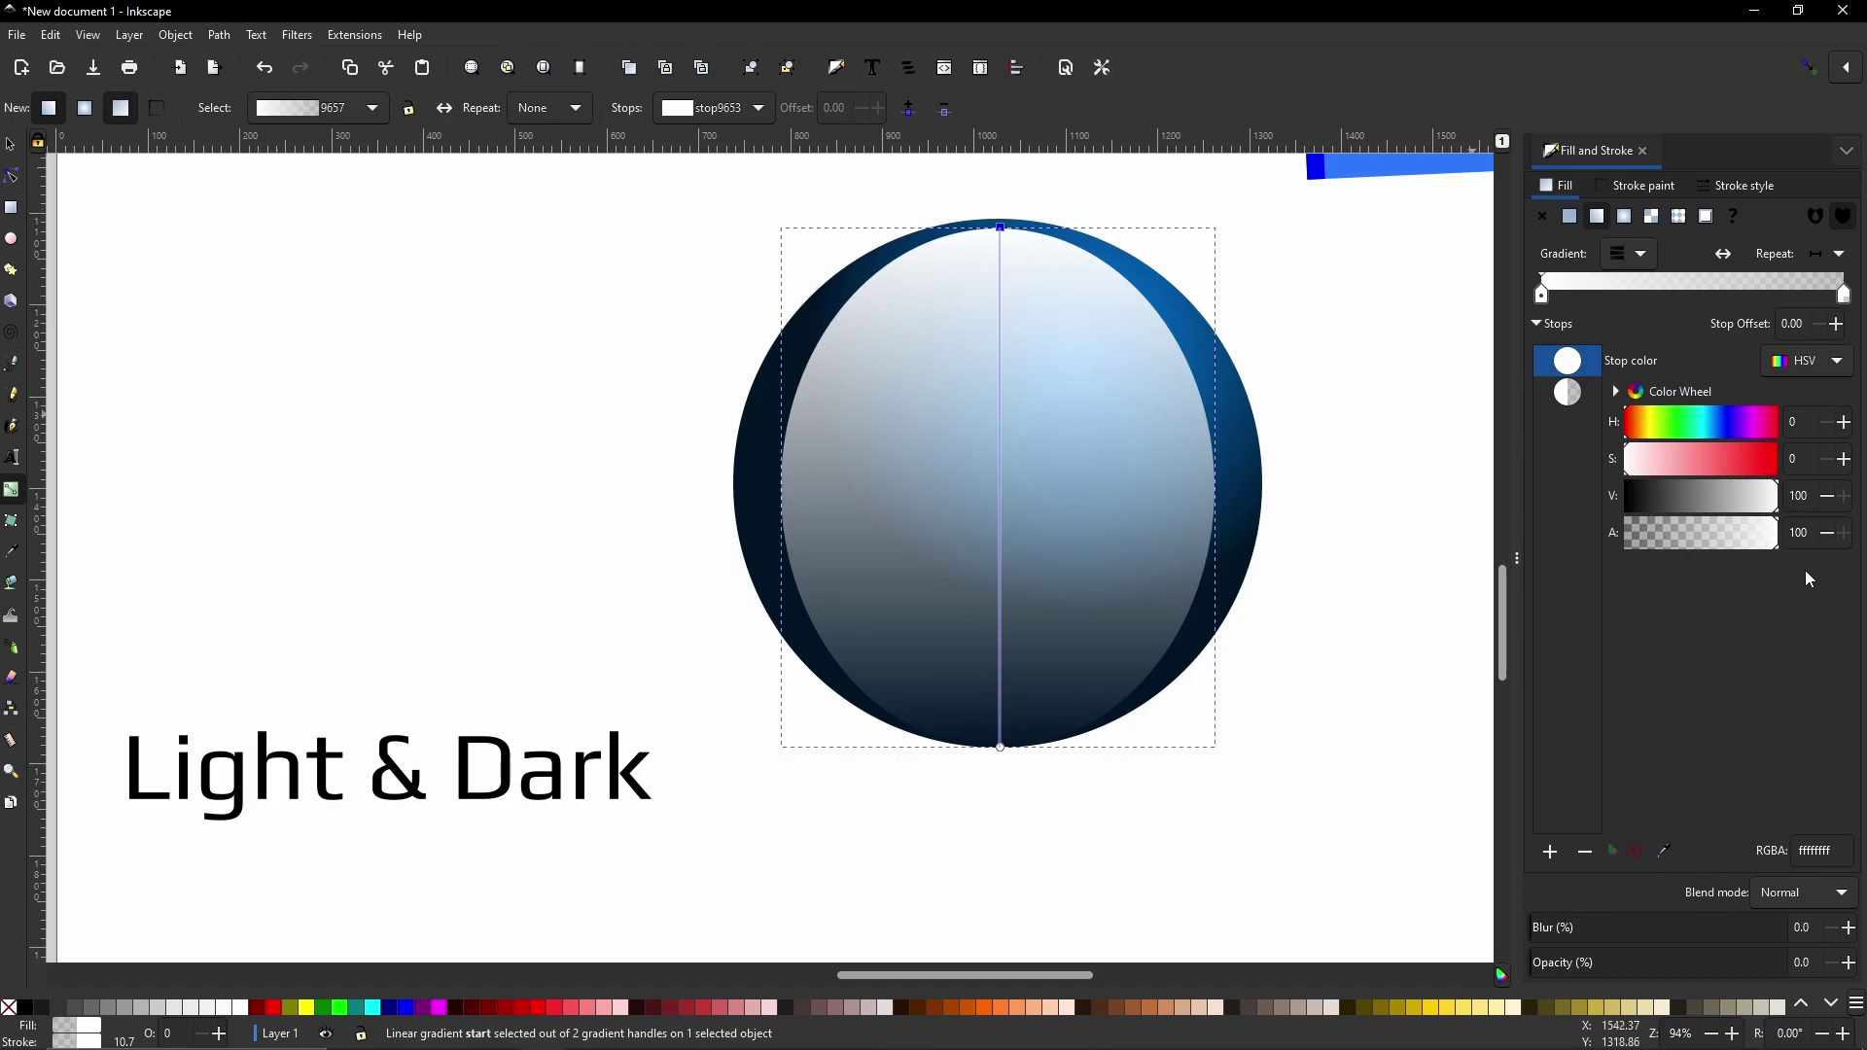
{"action": "left_click_drag", "start_coordinate": [1771, 537], "coordinate": [1655, 555]}
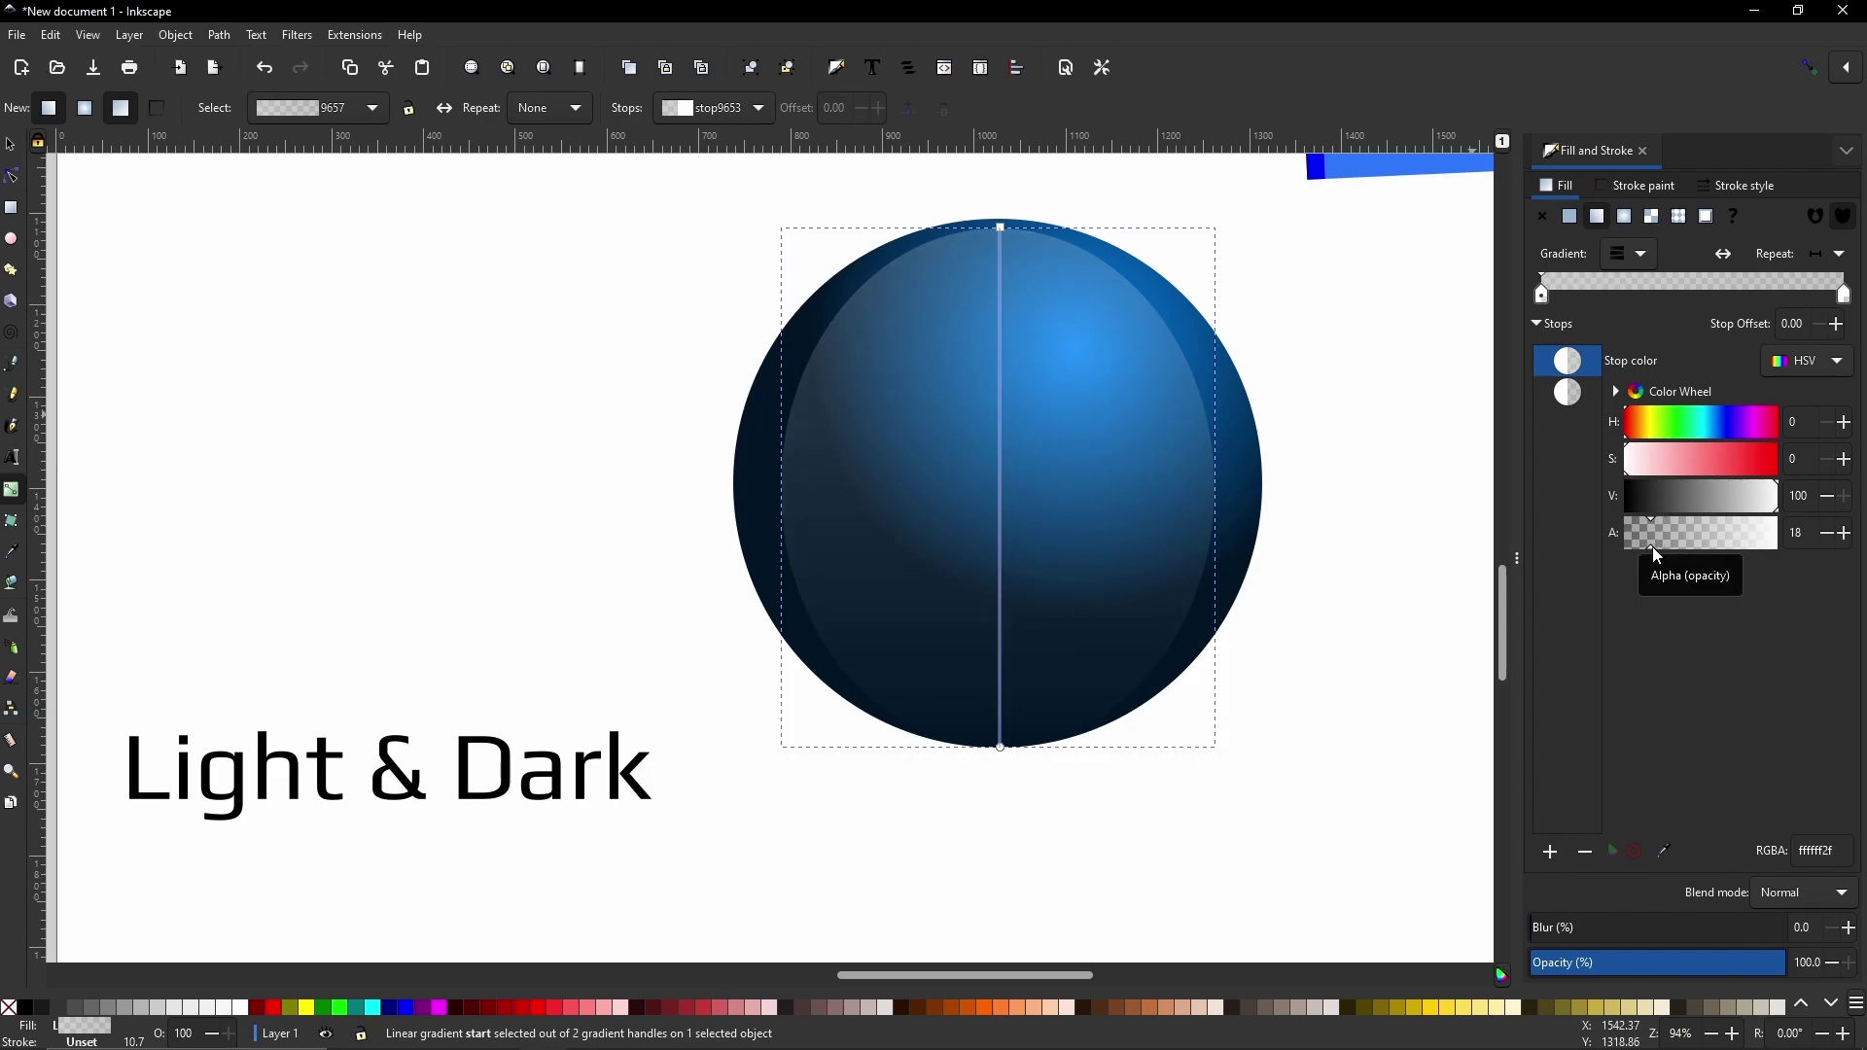
{"action": "left_click", "coordinate": [1569, 394]}
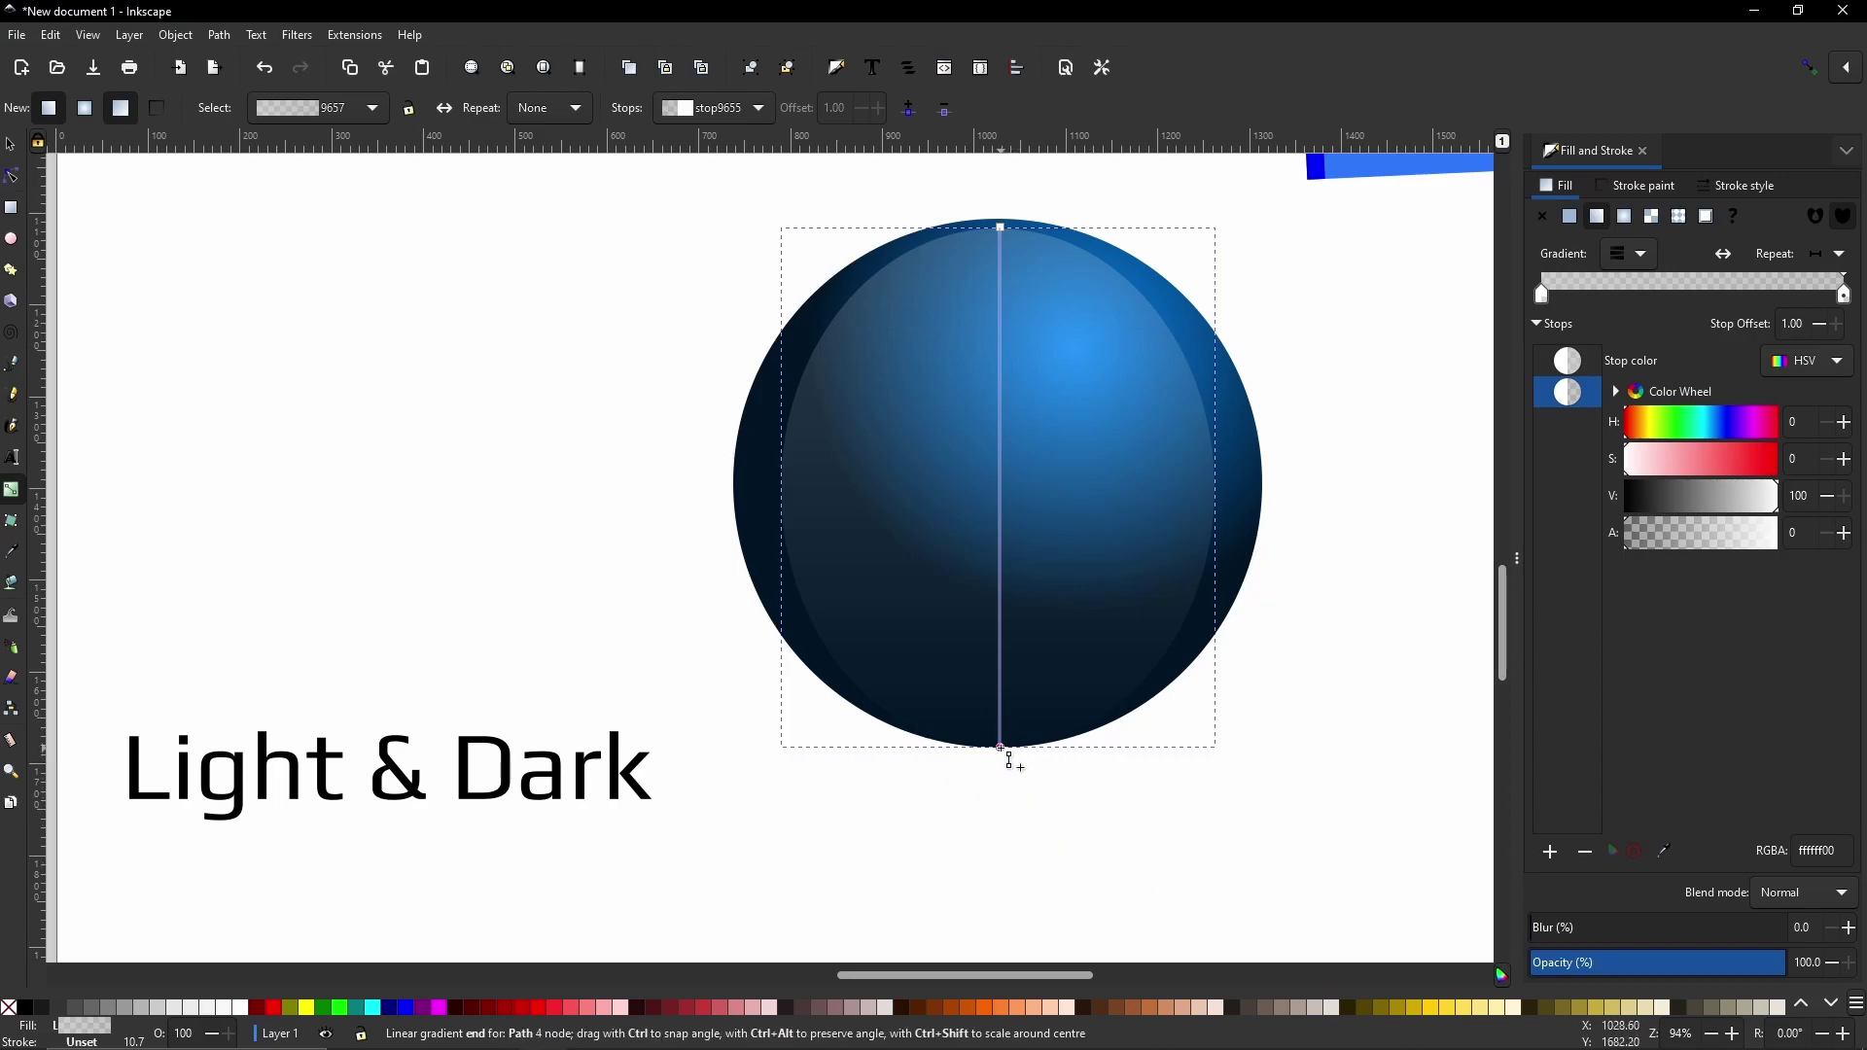
{"action": "left_click_drag", "start_coordinate": [1008, 754], "coordinate": [1001, 483]}
{"action": "left_click", "coordinate": [1588, 375]}
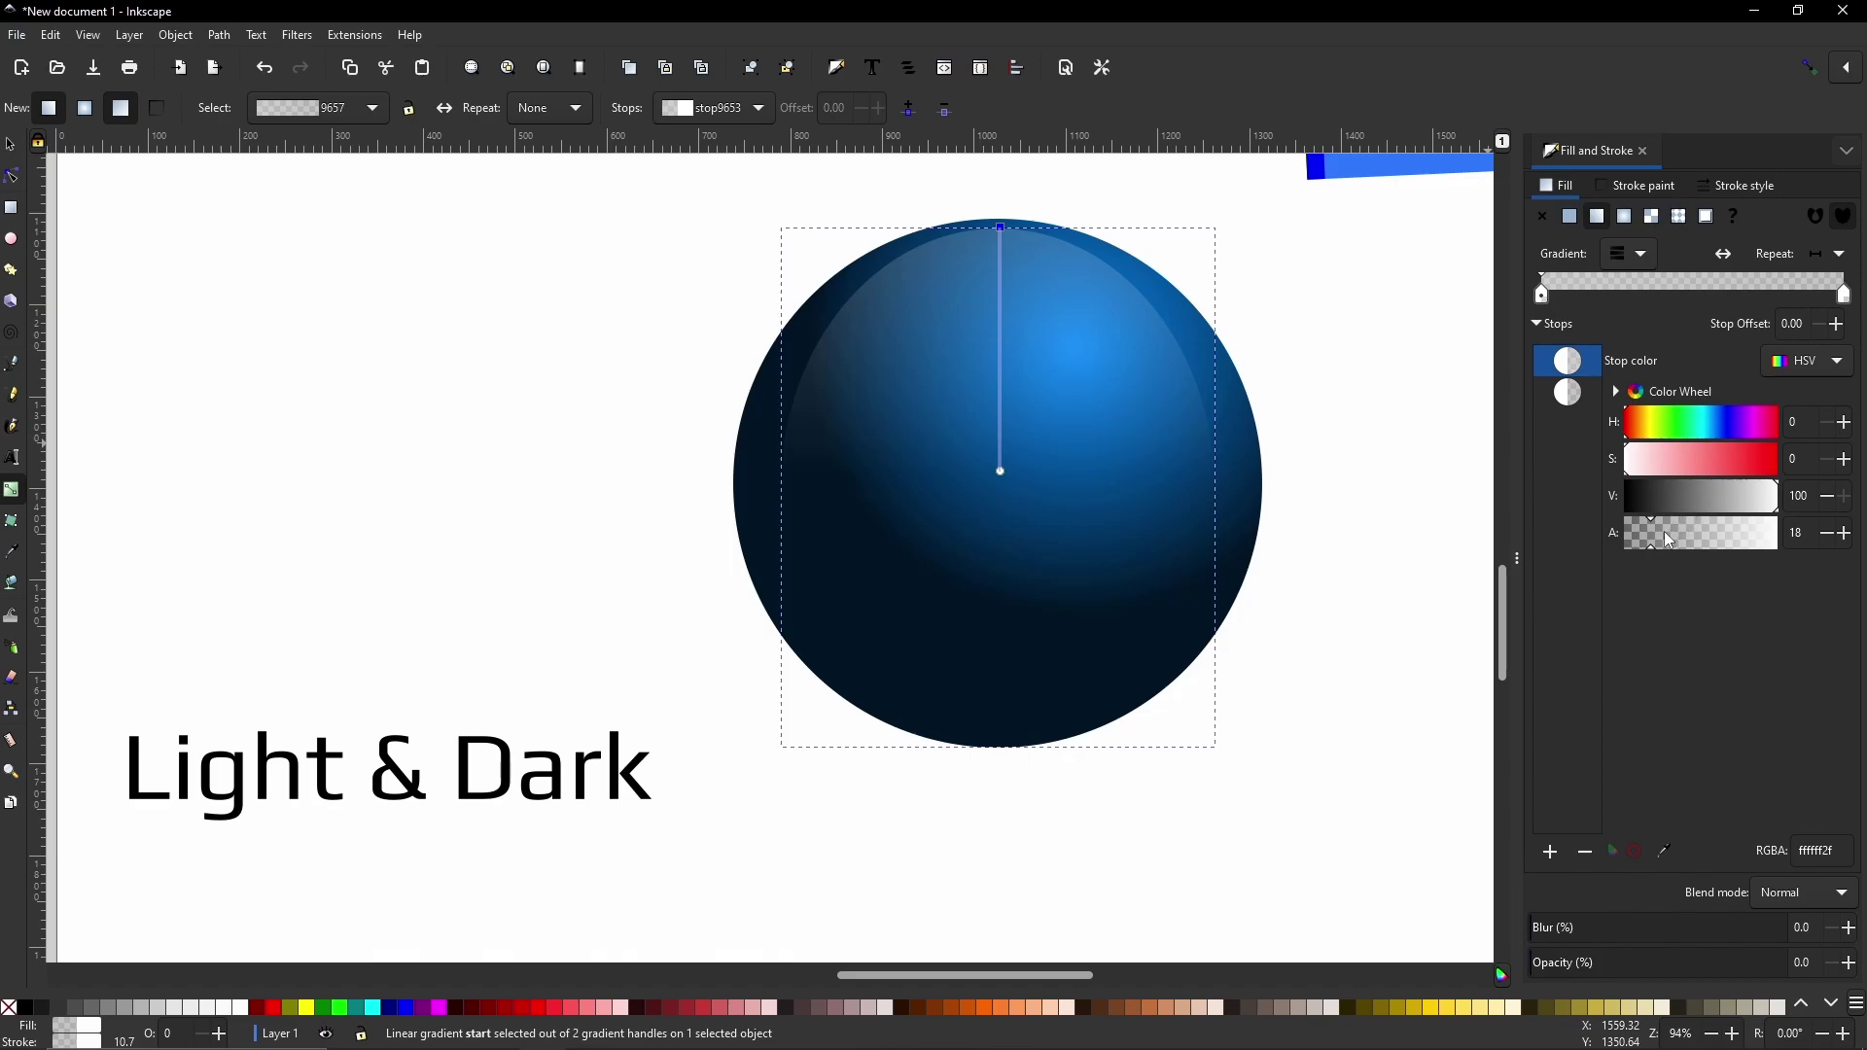
{"action": "left_click_drag", "start_coordinate": [1665, 531], "coordinate": [1672, 531]}
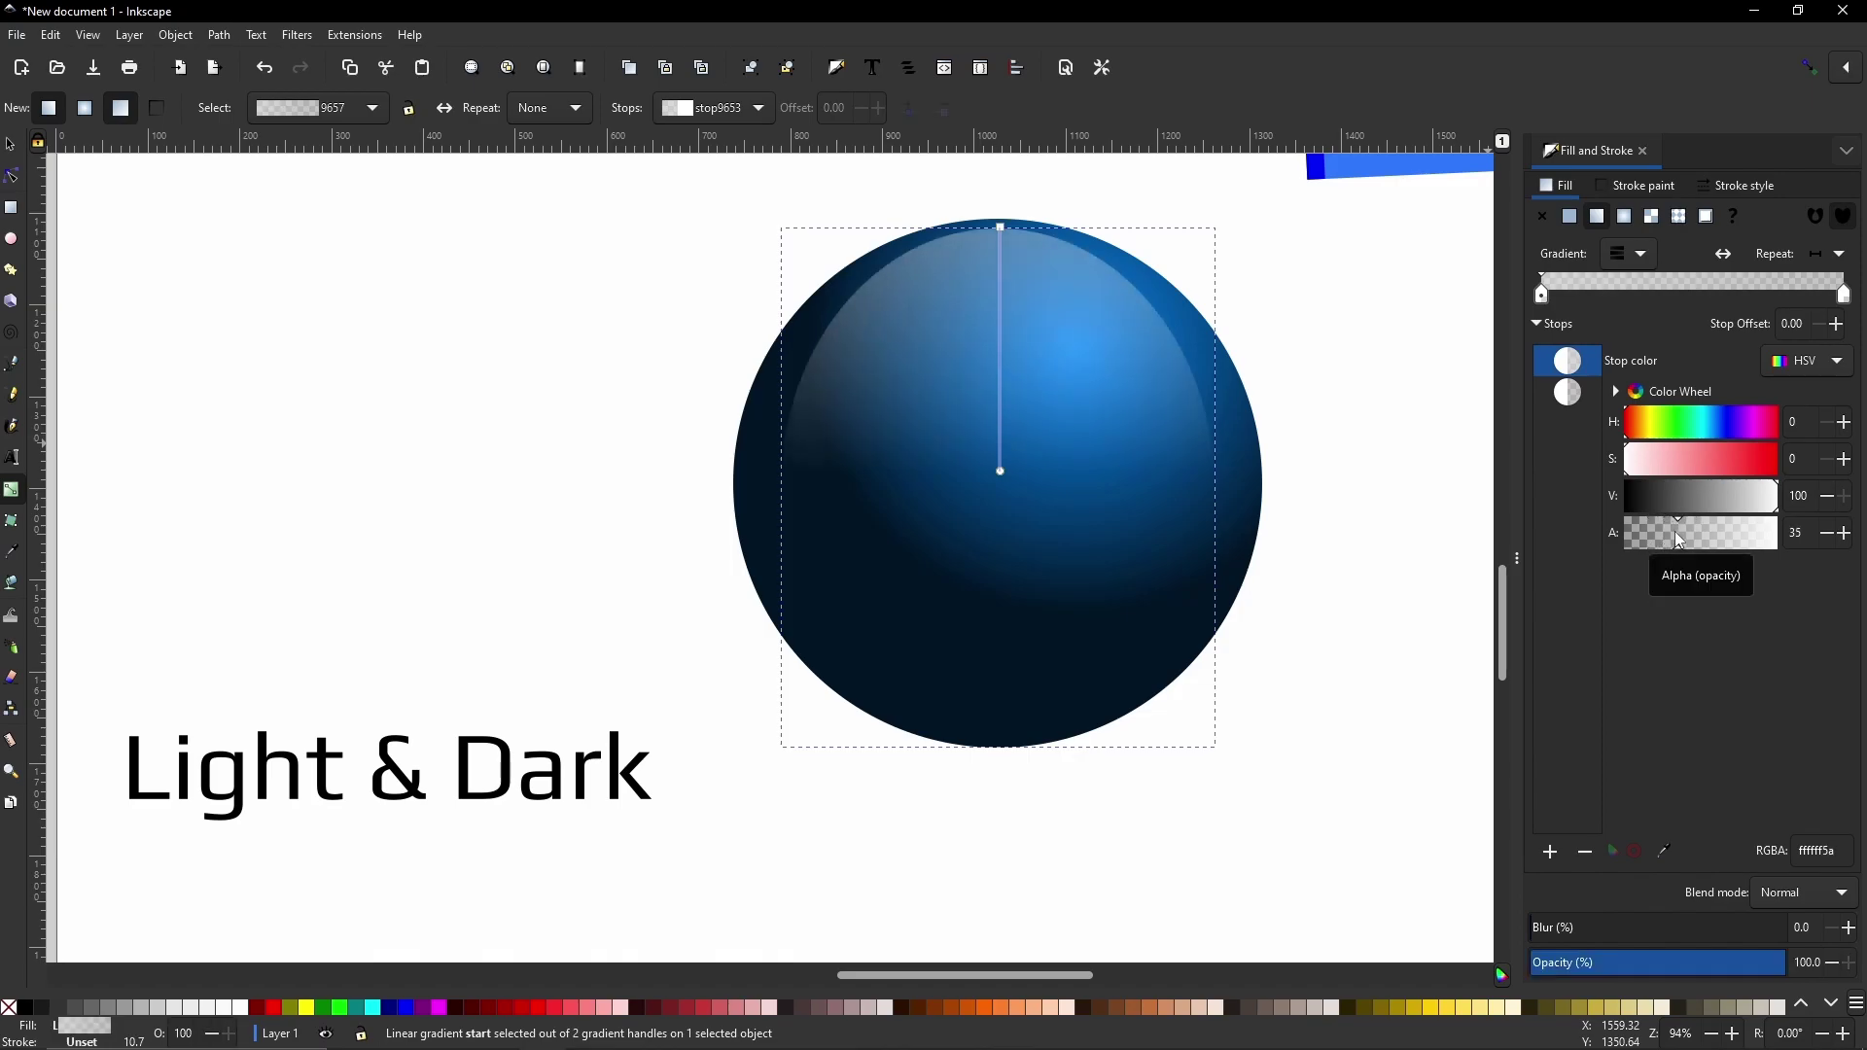
{"action": "left_click", "coordinate": [1676, 533]}
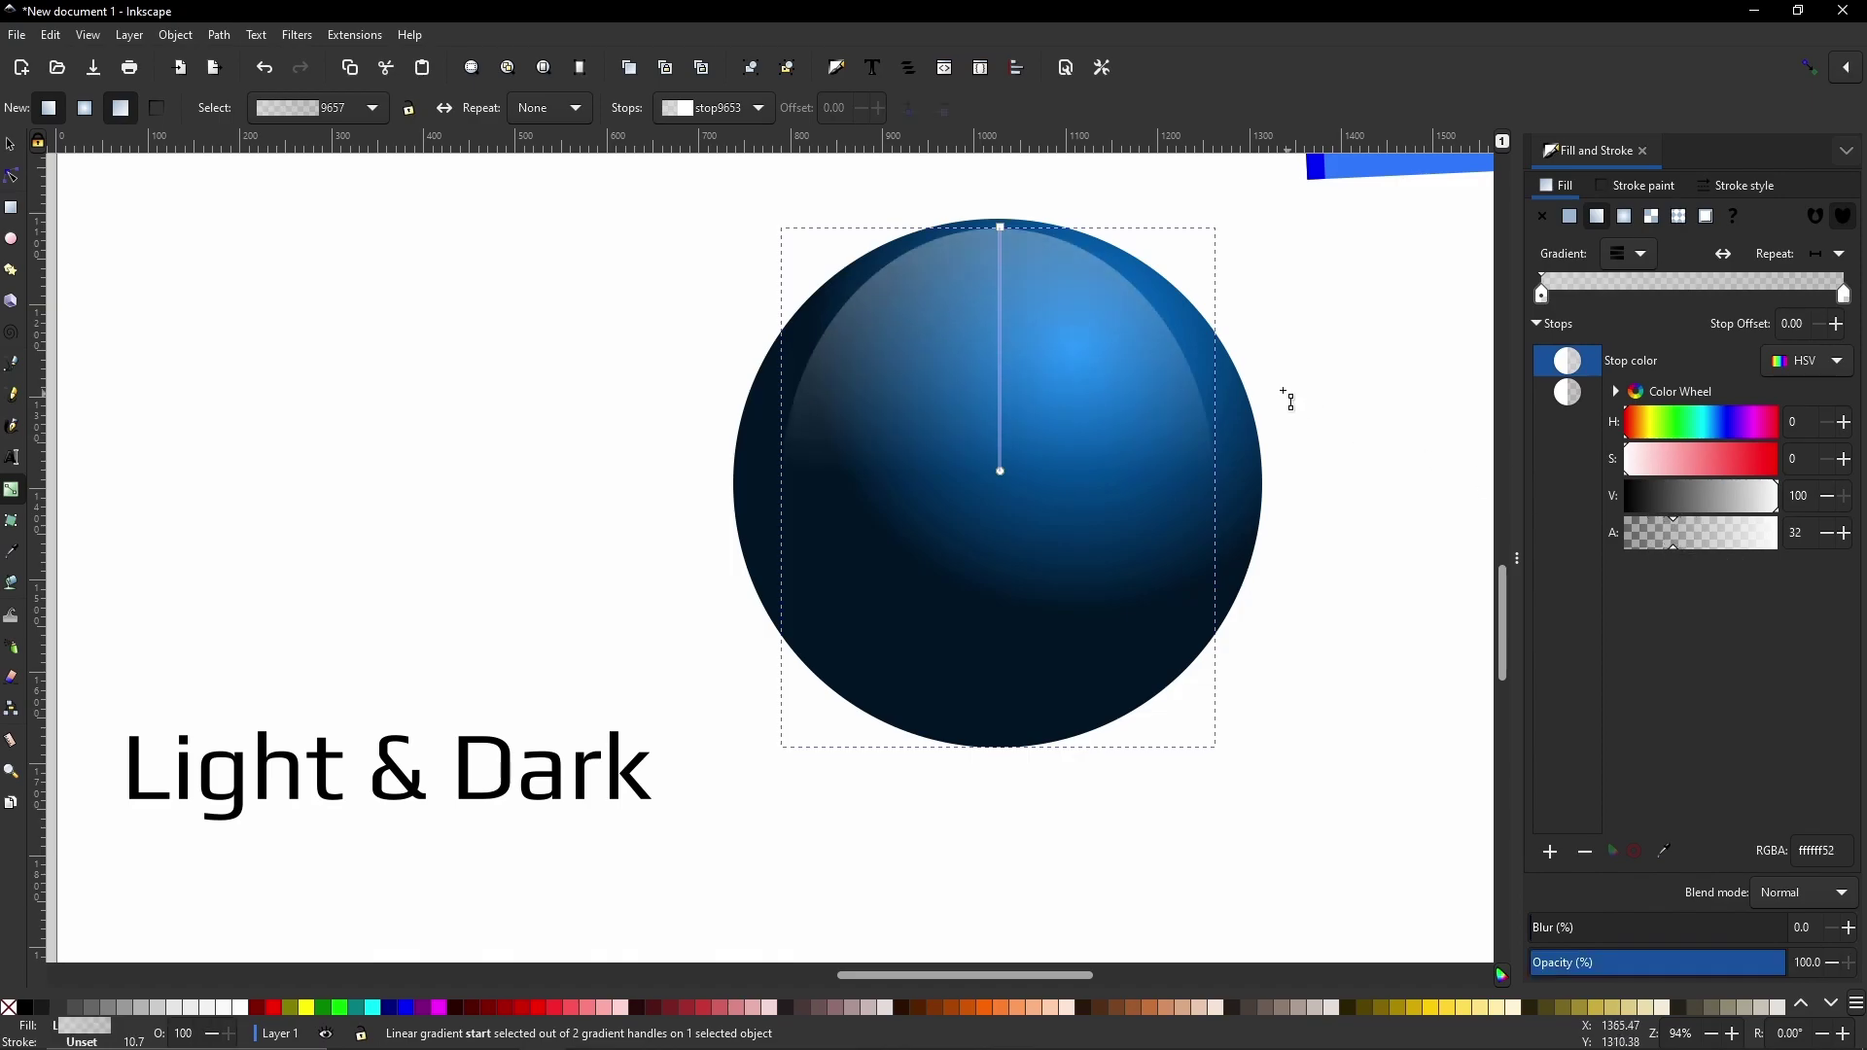
{"action": "key", "text": "s"}
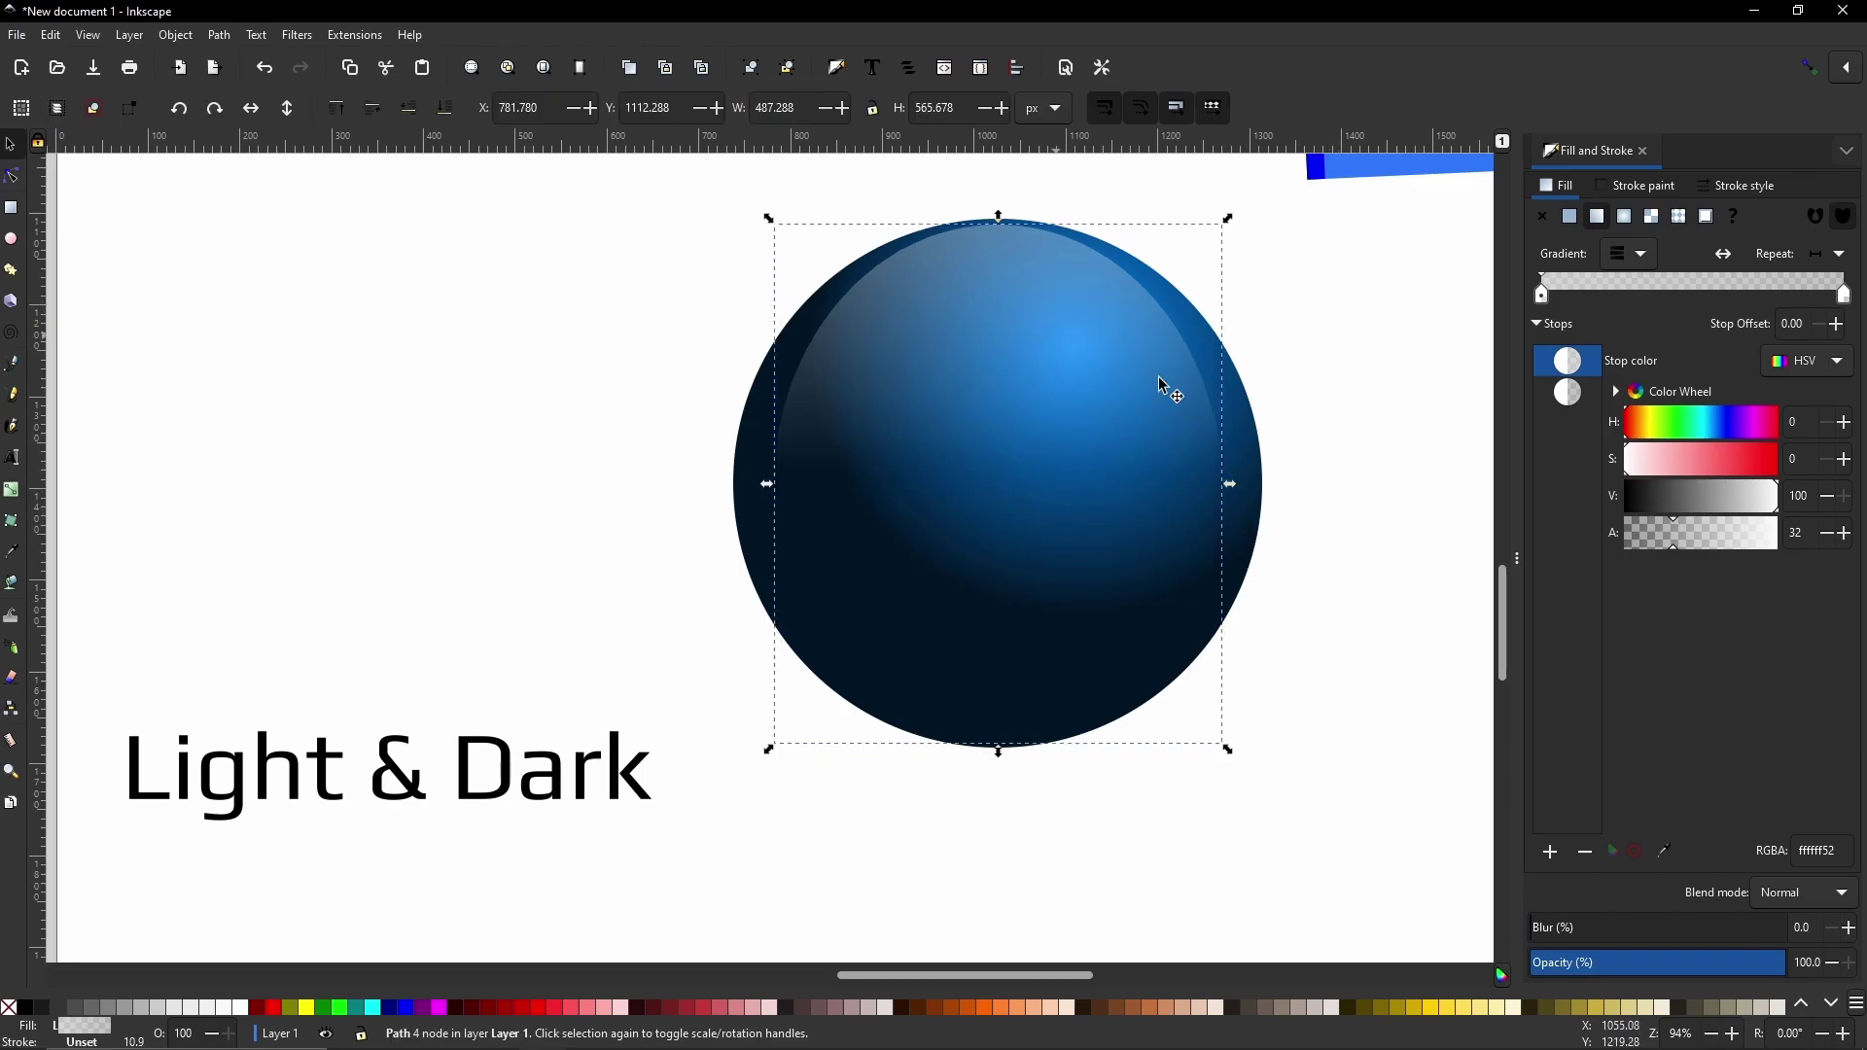
{"action": "left_click", "coordinate": [1435, 546]}
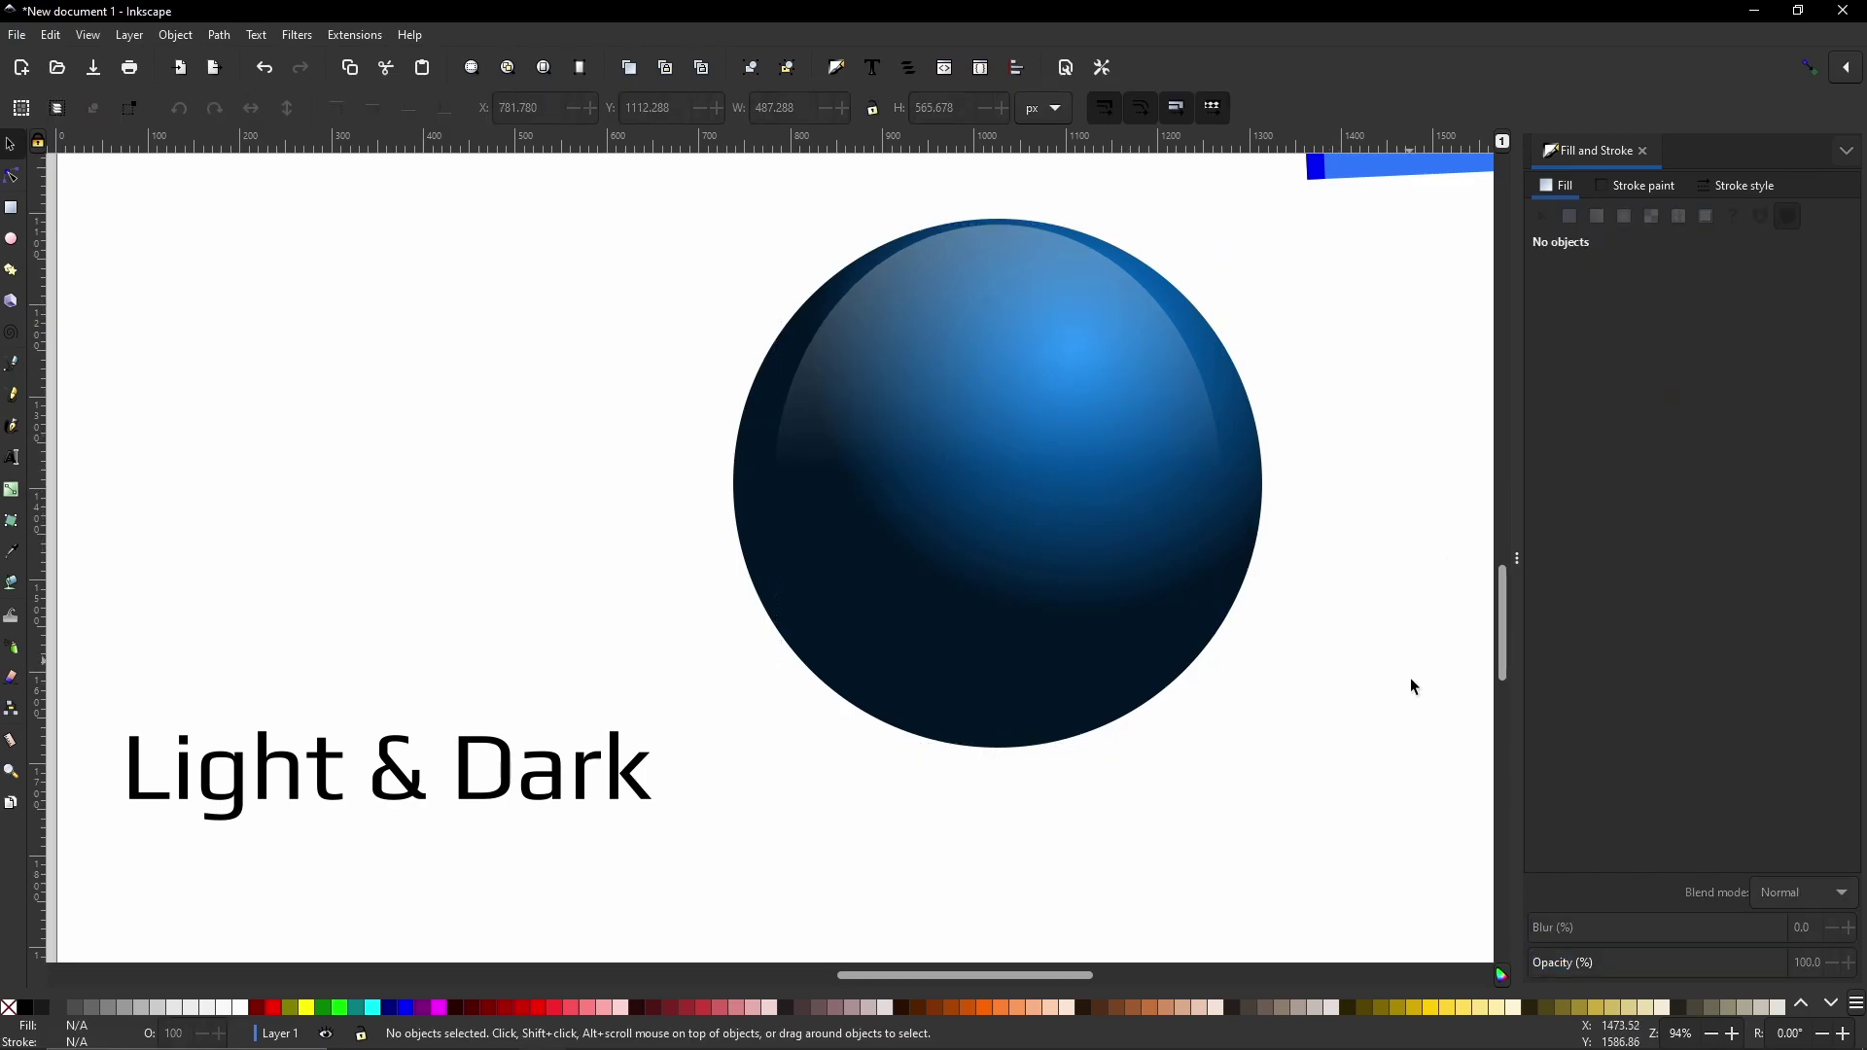
{"action": "scroll", "coordinate": [1178, 613], "scroll_direction": "down", "scroll_amount": 2}
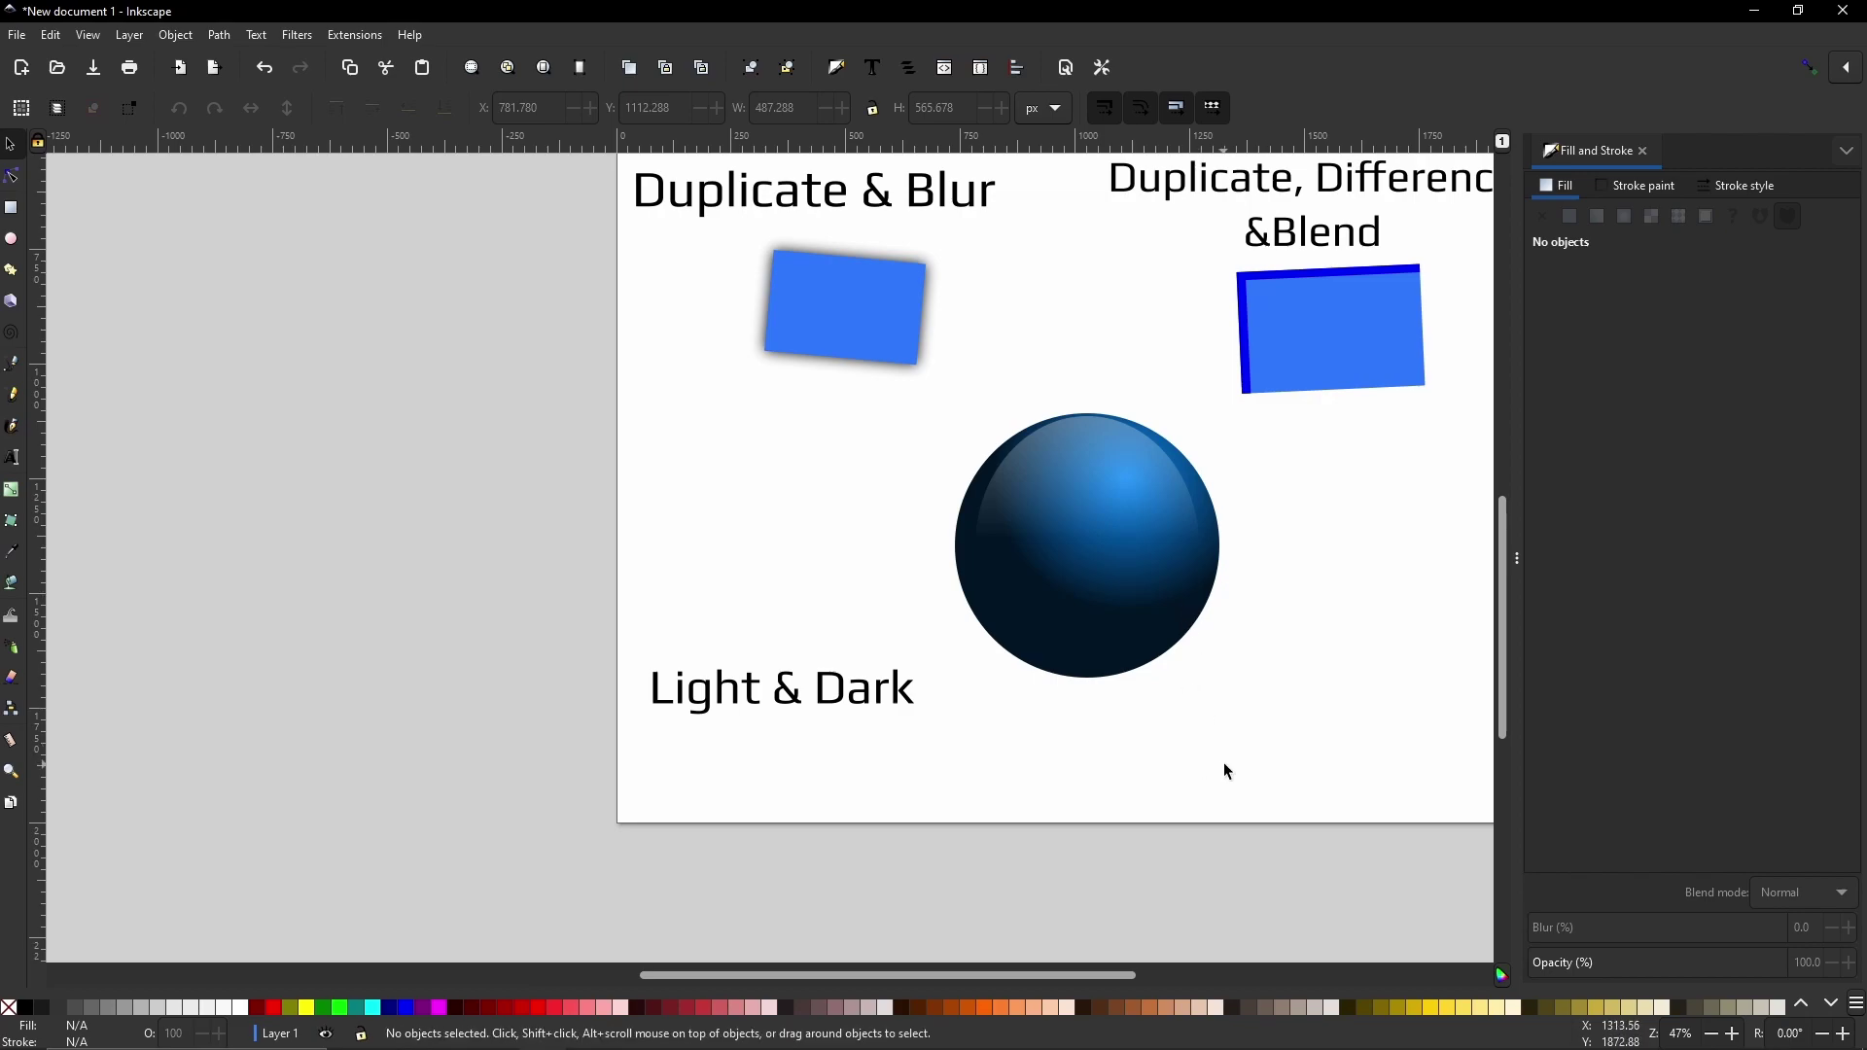
{"action": "left_click", "coordinate": [1126, 642]}
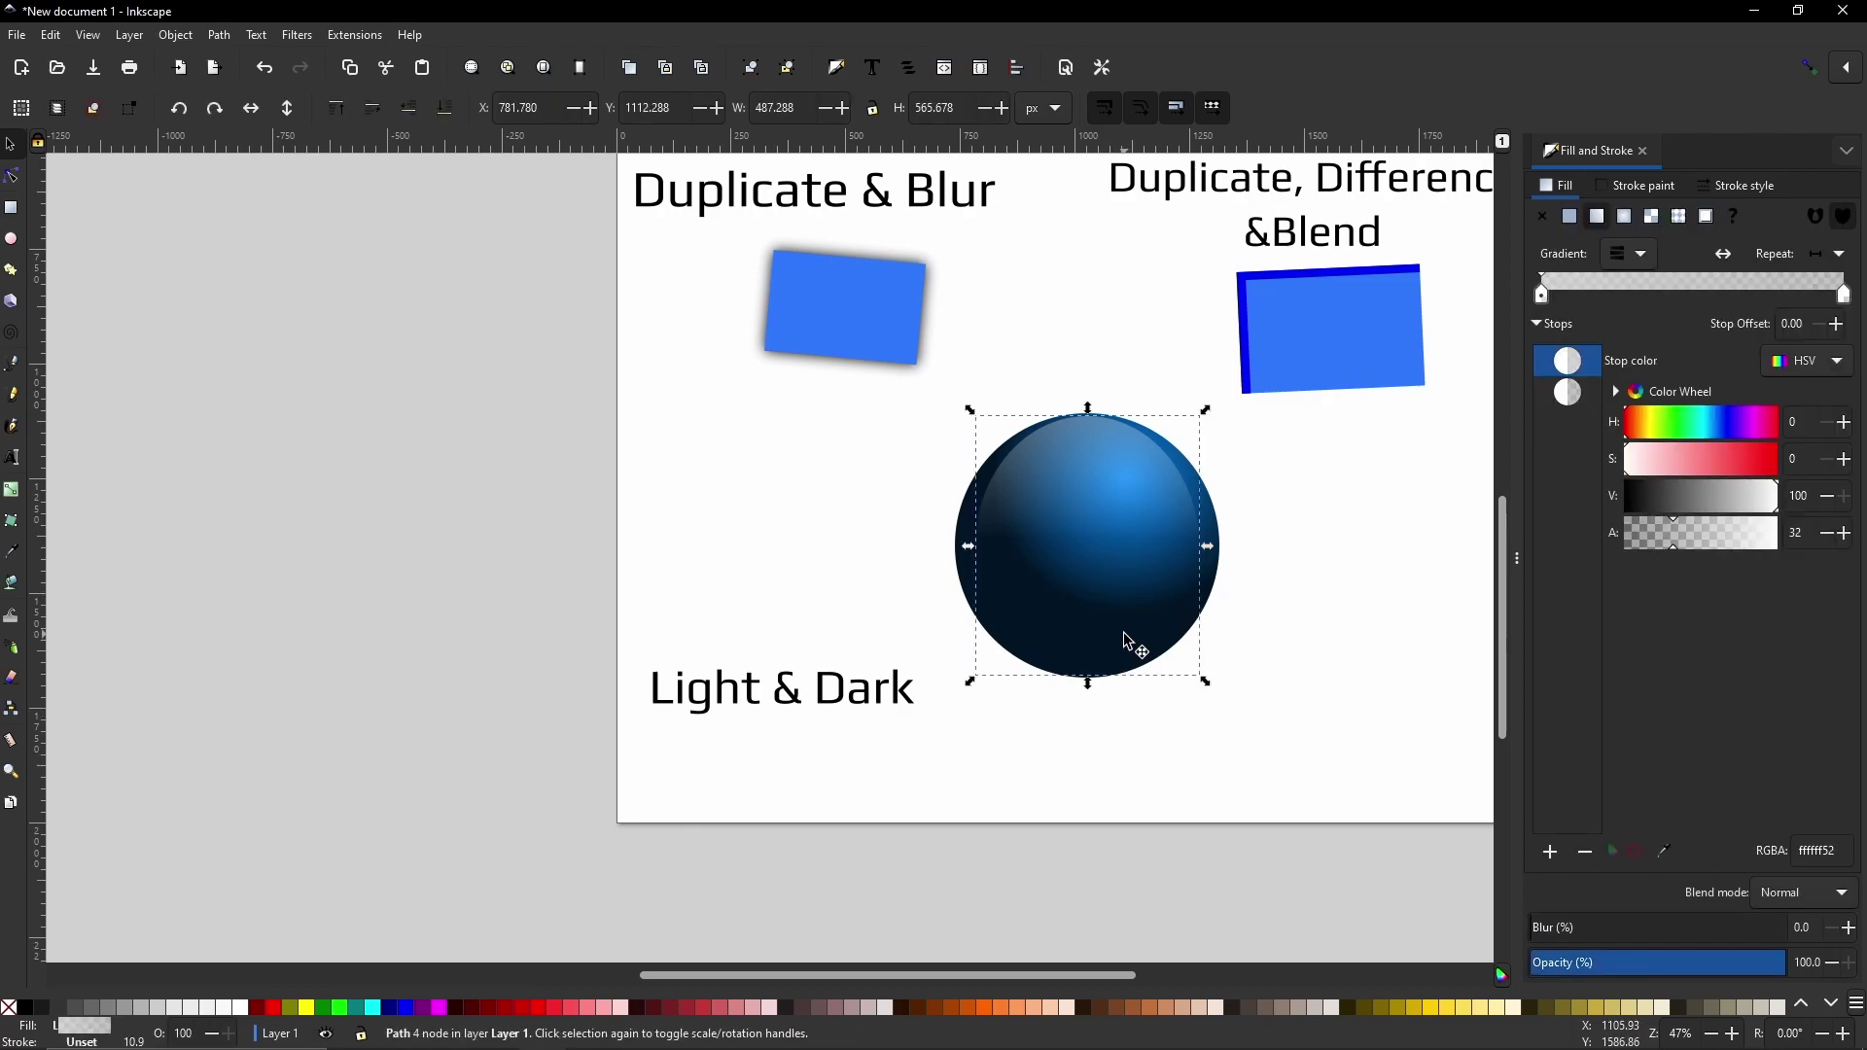
{"action": "left_click", "coordinate": [1221, 544]}
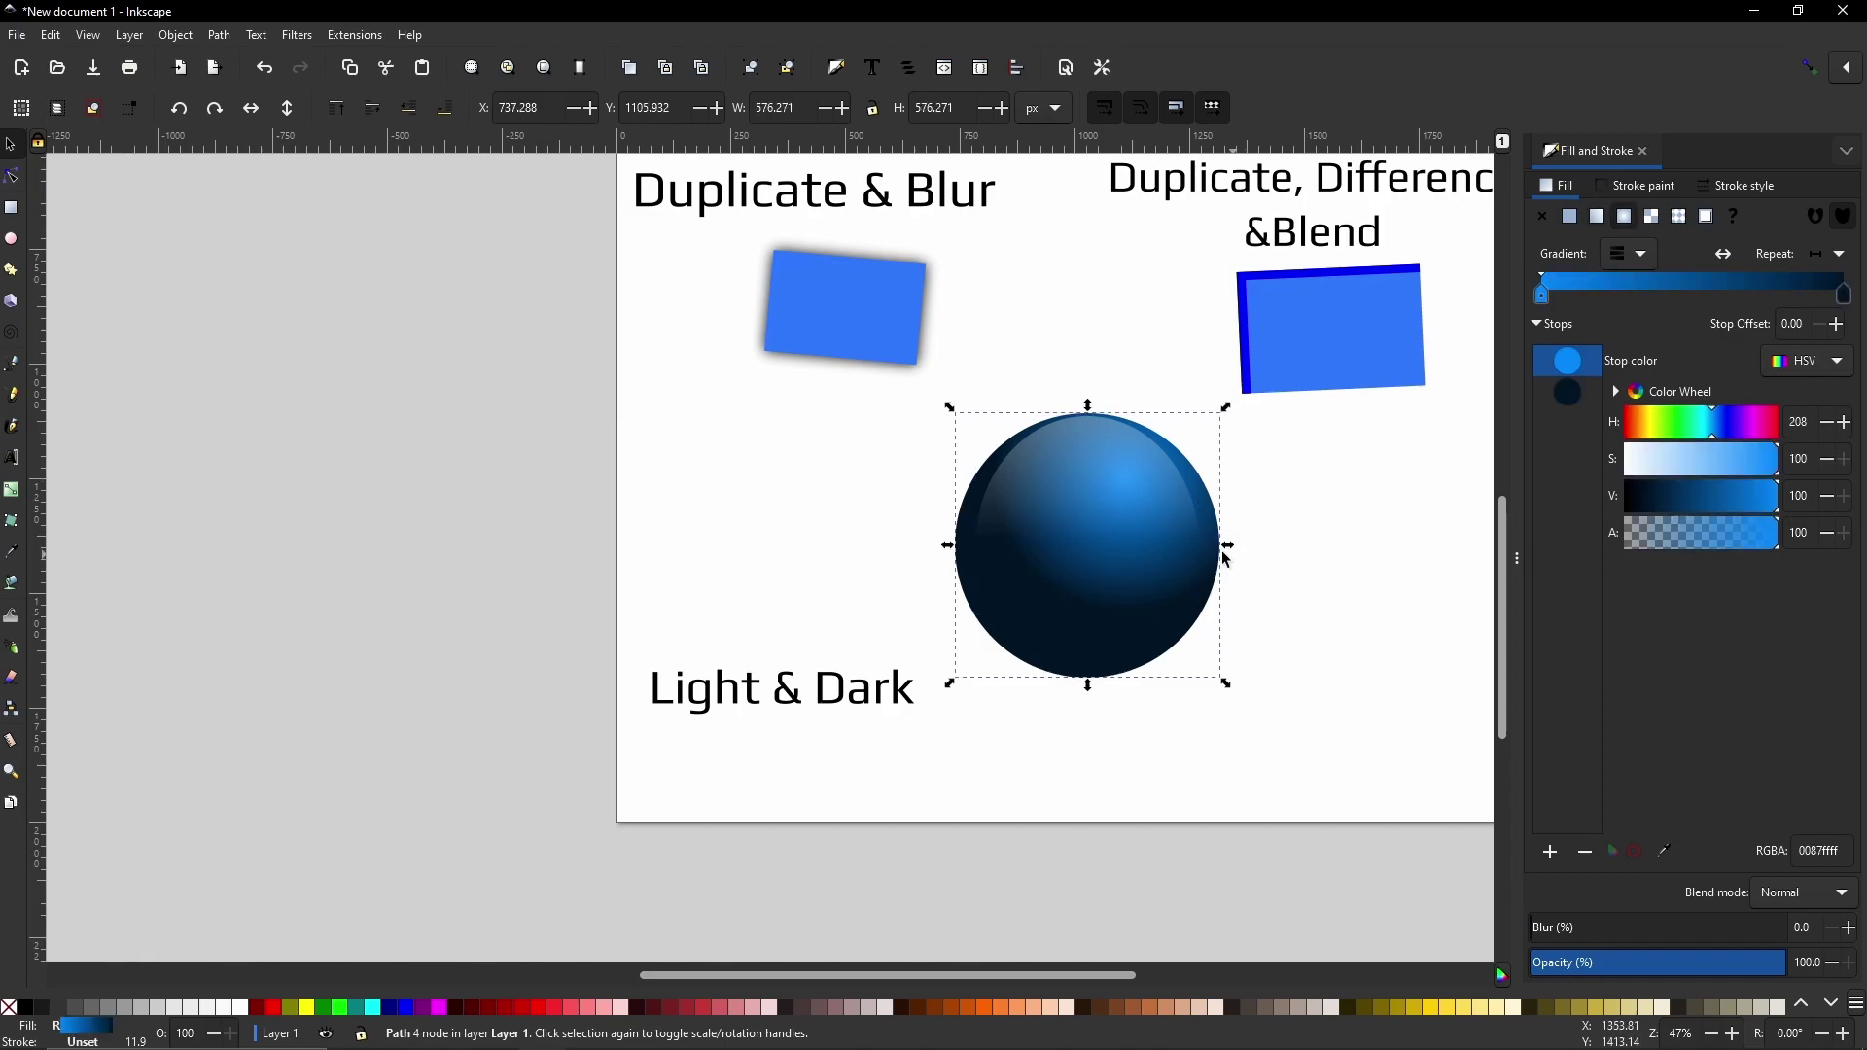
Duplicate the blue base circle, fill it black, and squash it into a flat ellipse below the sphere.
{"action": "right_click", "coordinate": [1222, 554]}
{"action": "left_click", "coordinate": [1264, 632]}
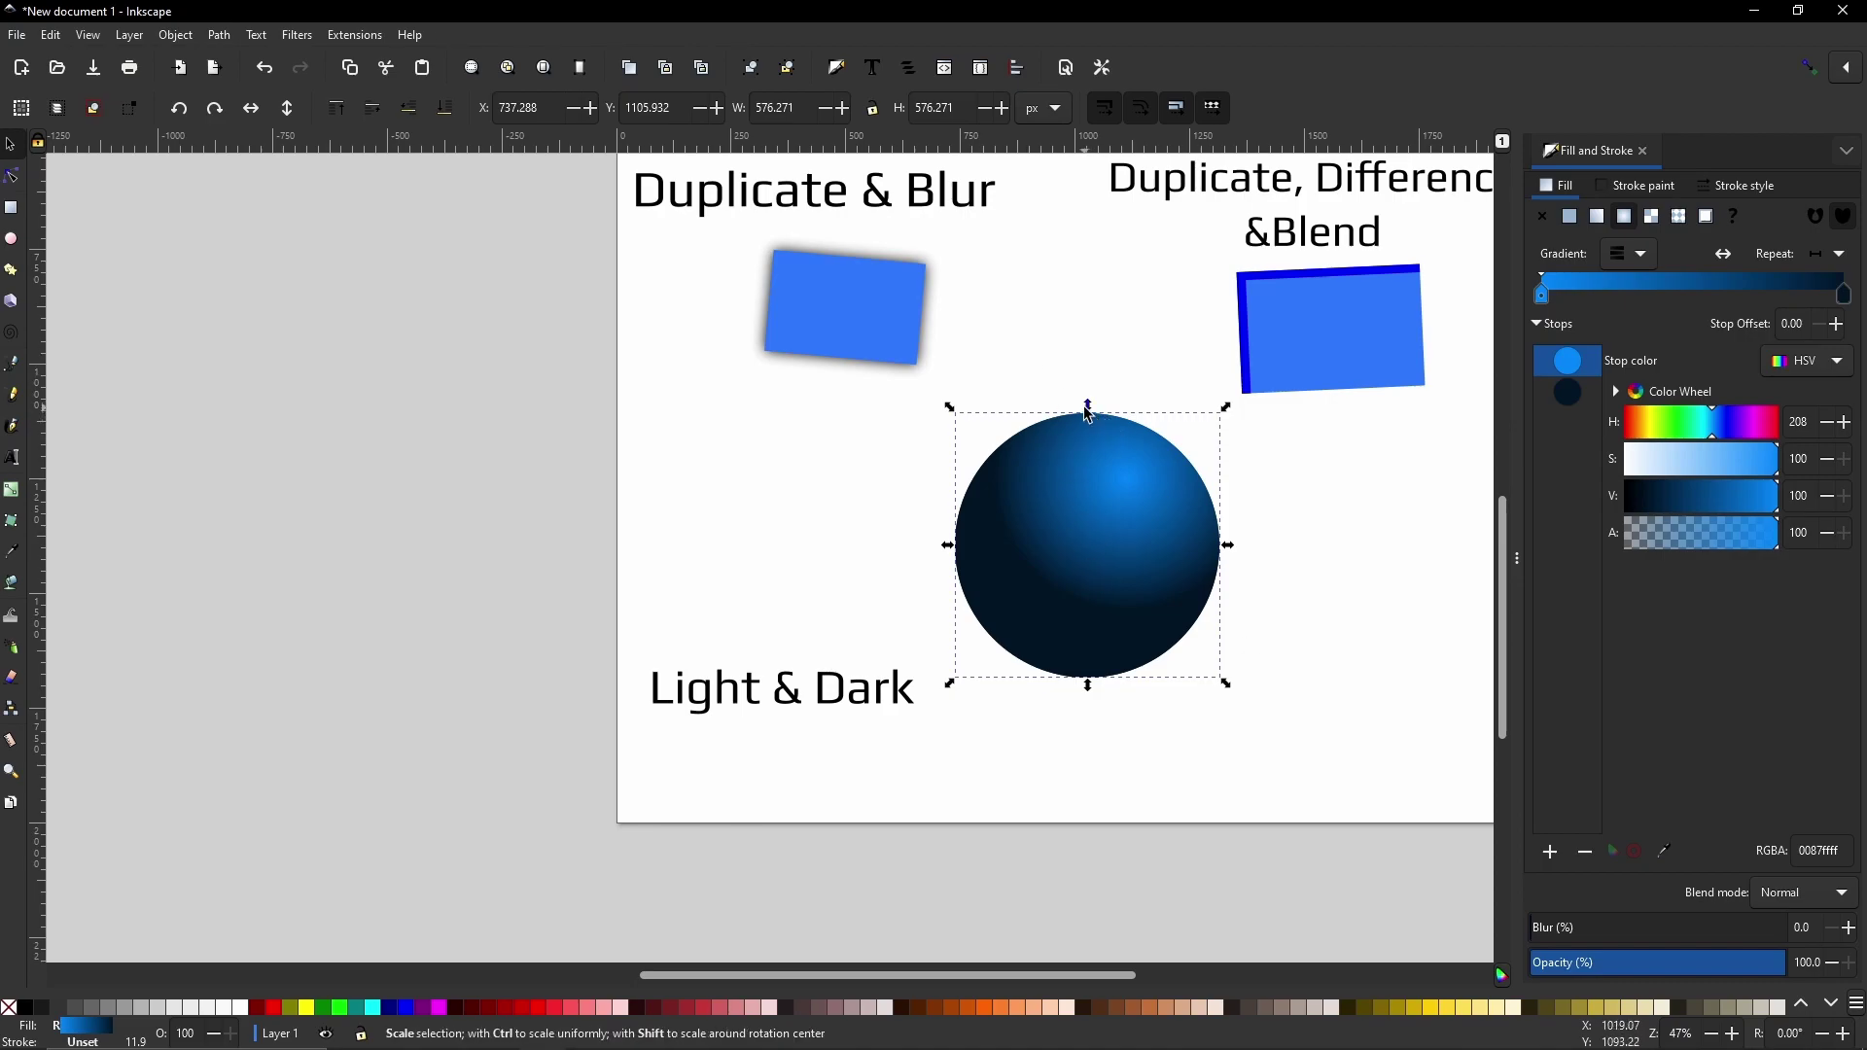
{"action": "left_click", "coordinate": [25, 1009]}
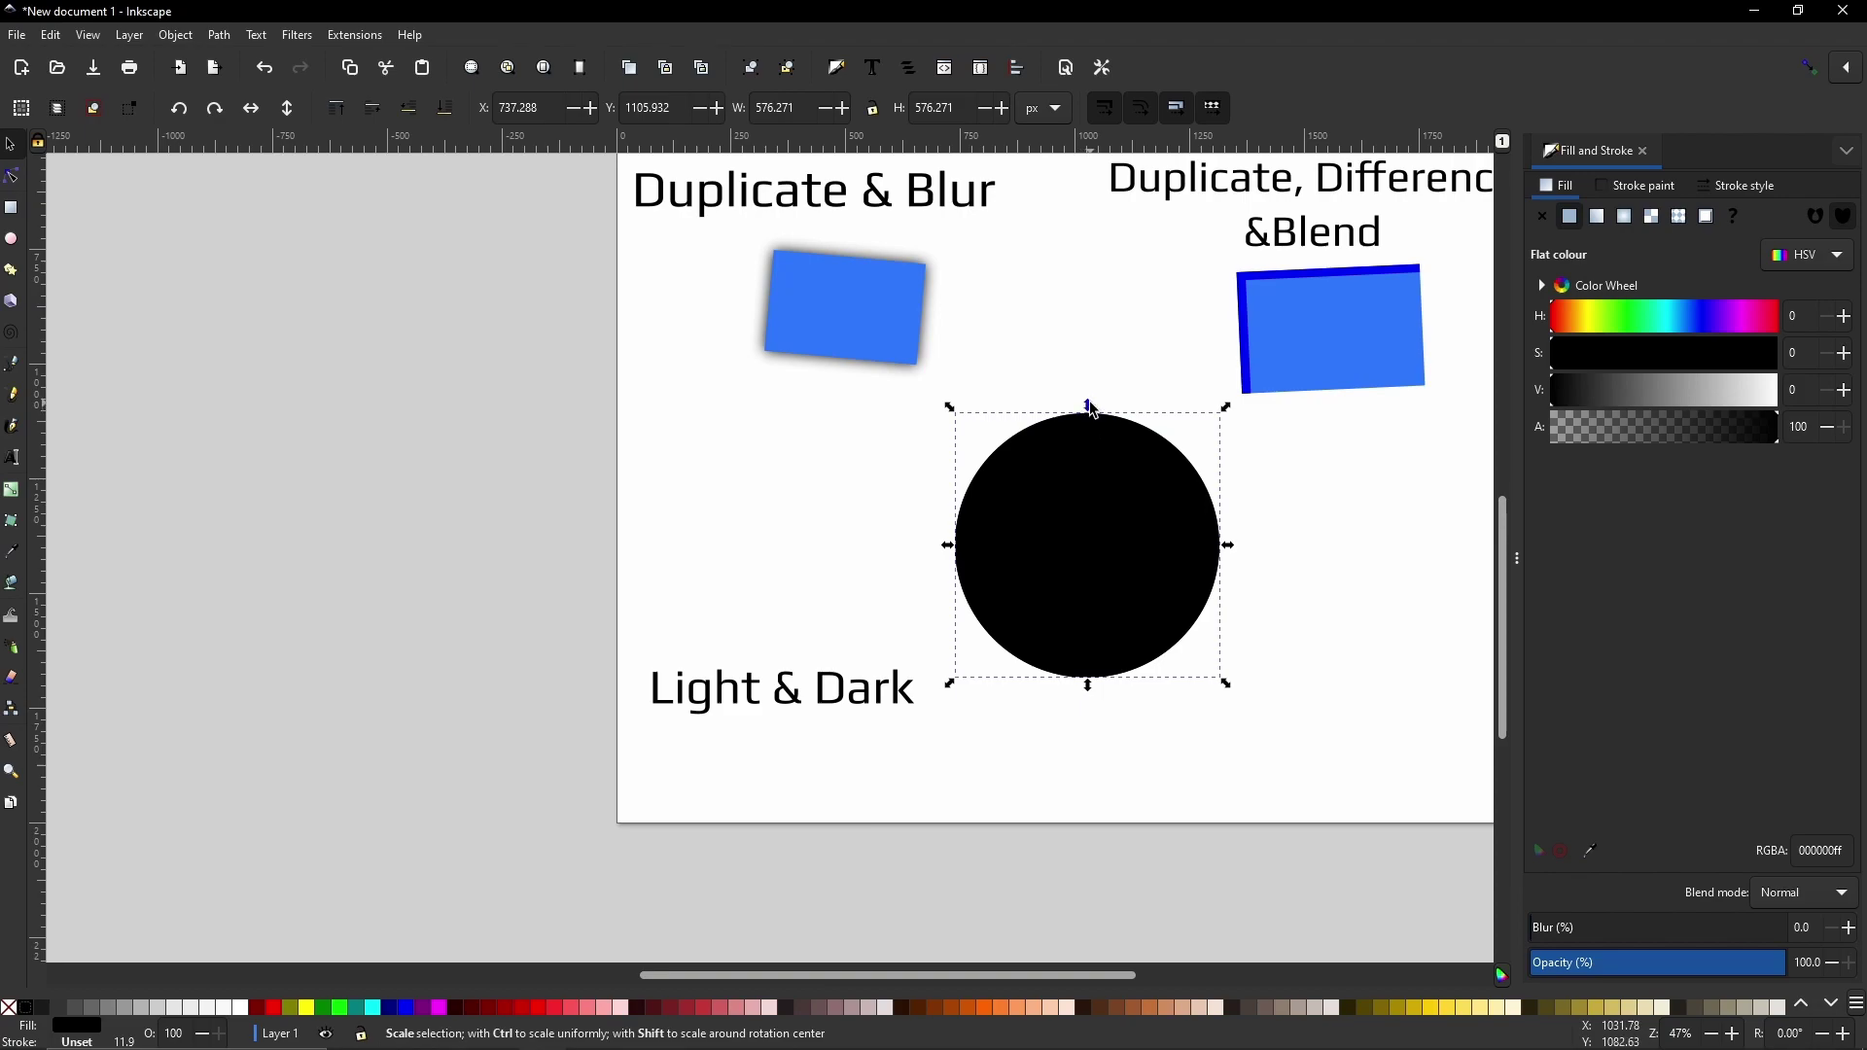
{"action": "left_click_drag", "start_coordinate": [1090, 407], "coordinate": [1073, 723]}
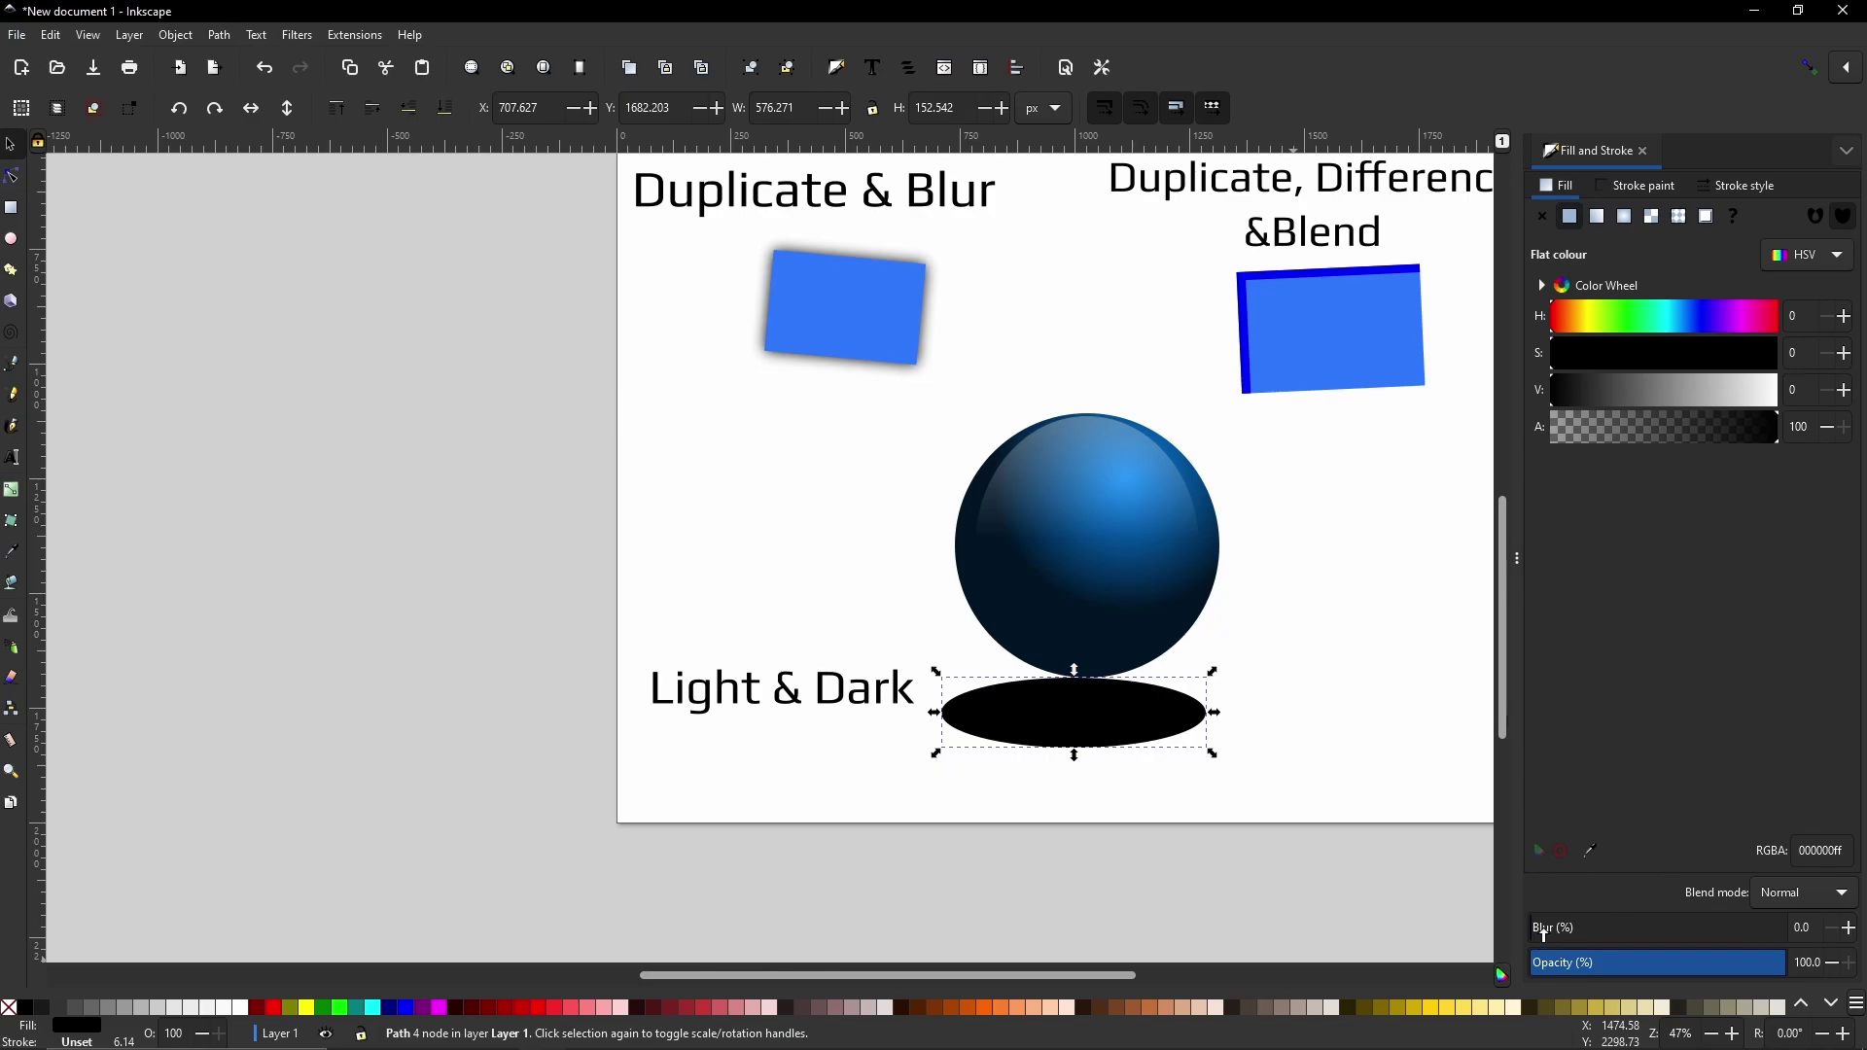
Blur the black ellipse to 42.2% and lower its opacity to 67.2%.
{"action": "left_click_drag", "start_coordinate": [1543, 936], "coordinate": [1639, 939]}
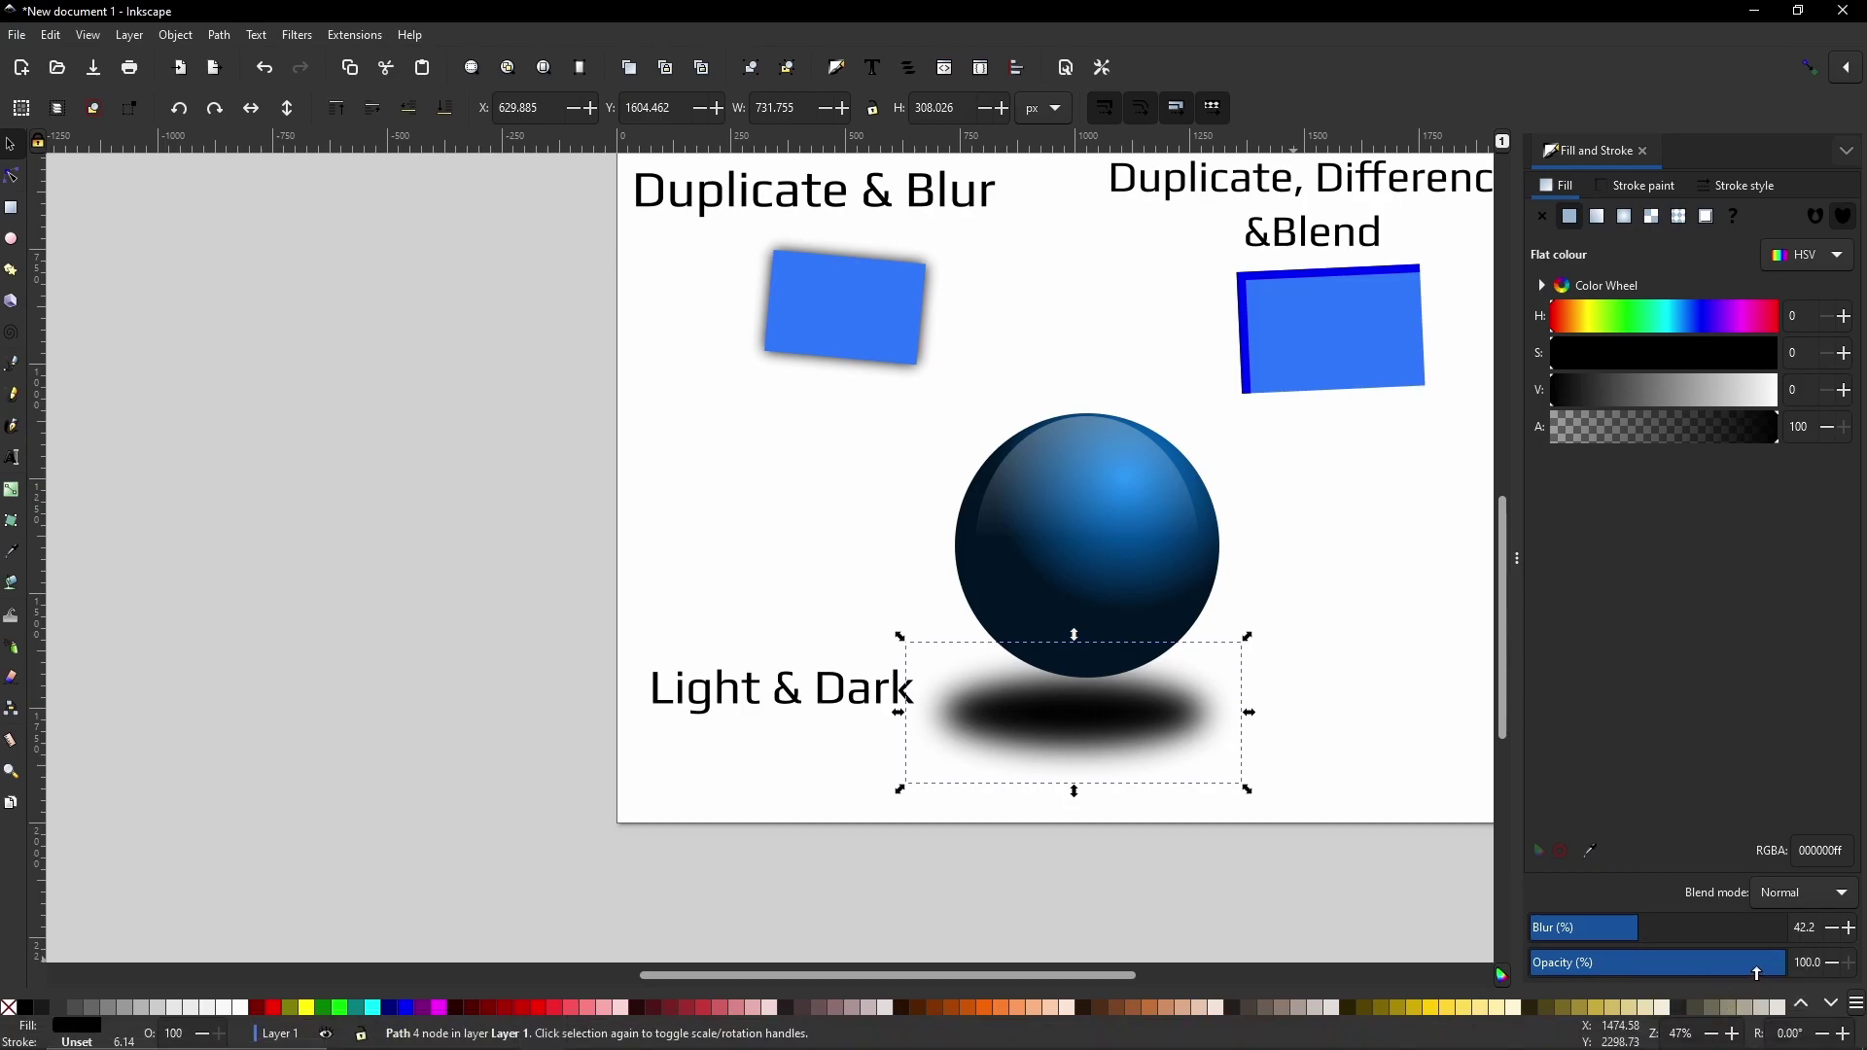
{"action": "left_click_drag", "start_coordinate": [1756, 972], "coordinate": [1703, 969]}
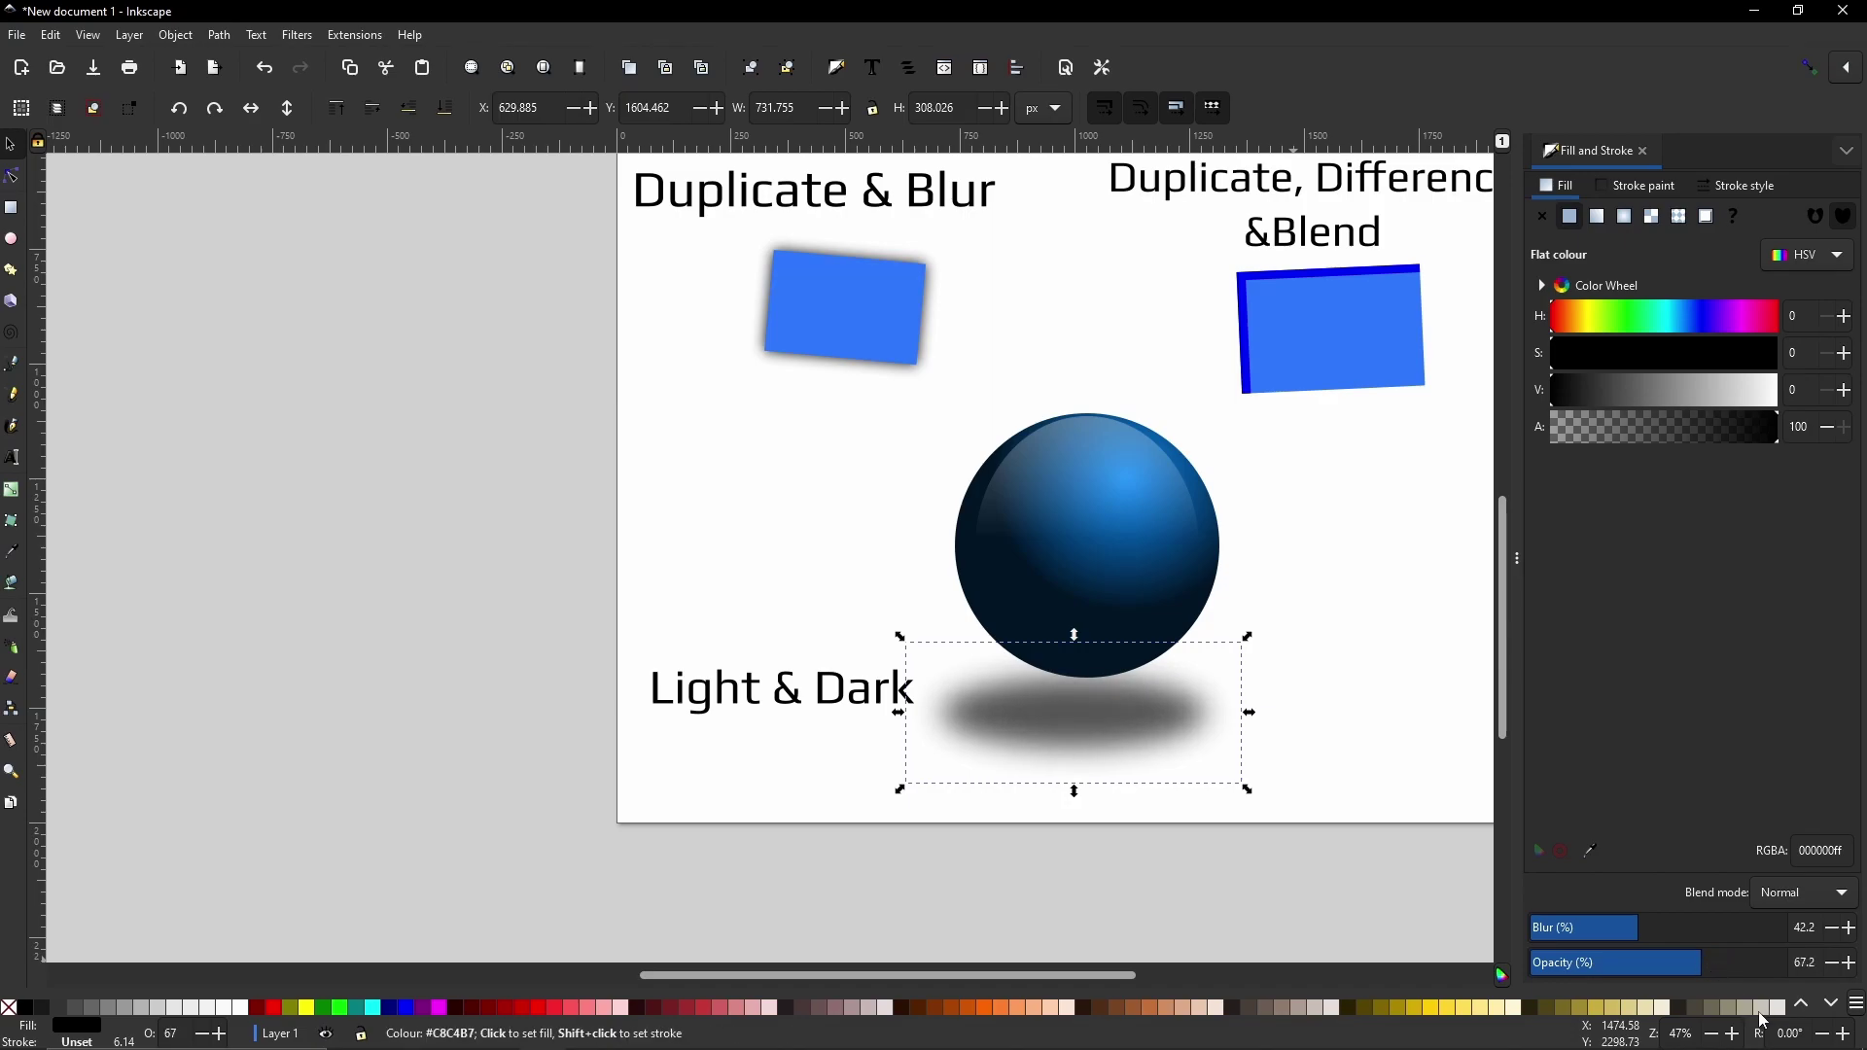
{"action": "left_click", "coordinate": [1328, 679]}
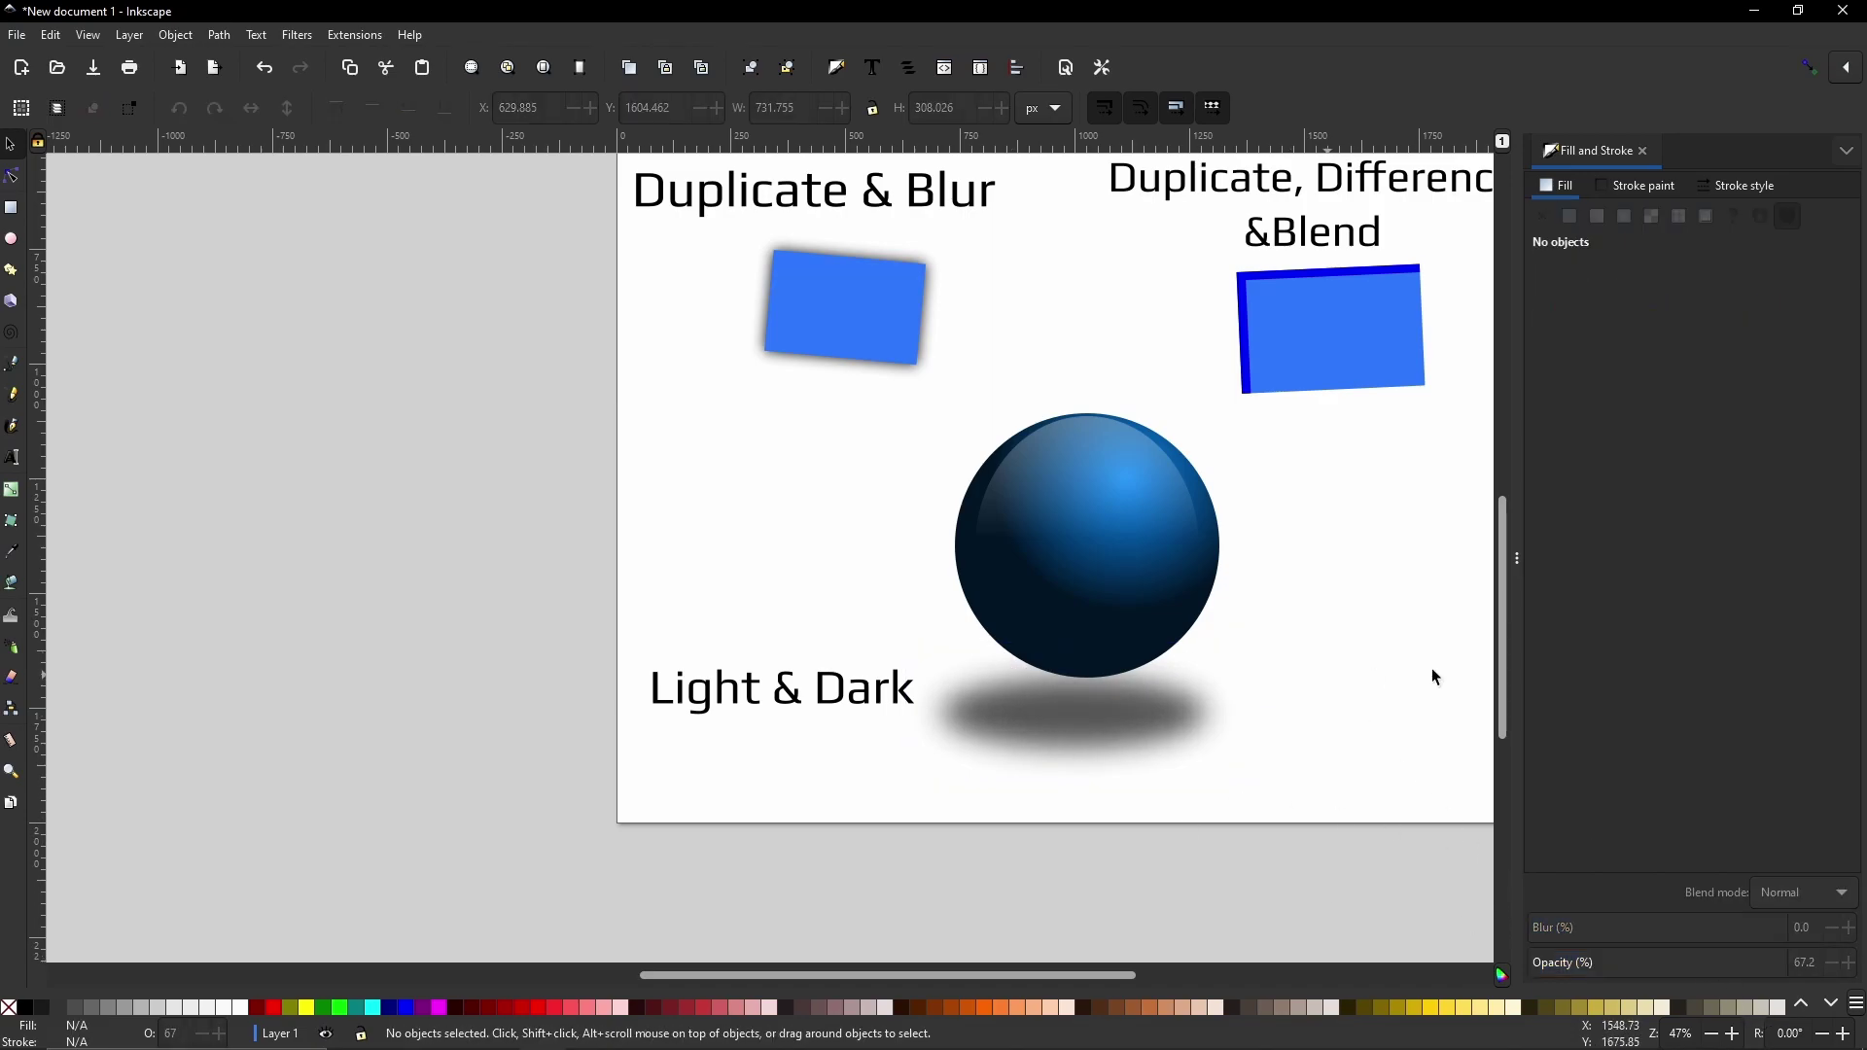
{"action": "scroll", "coordinate": [1354, 600], "scroll_direction": "right", "scroll_amount": 5}
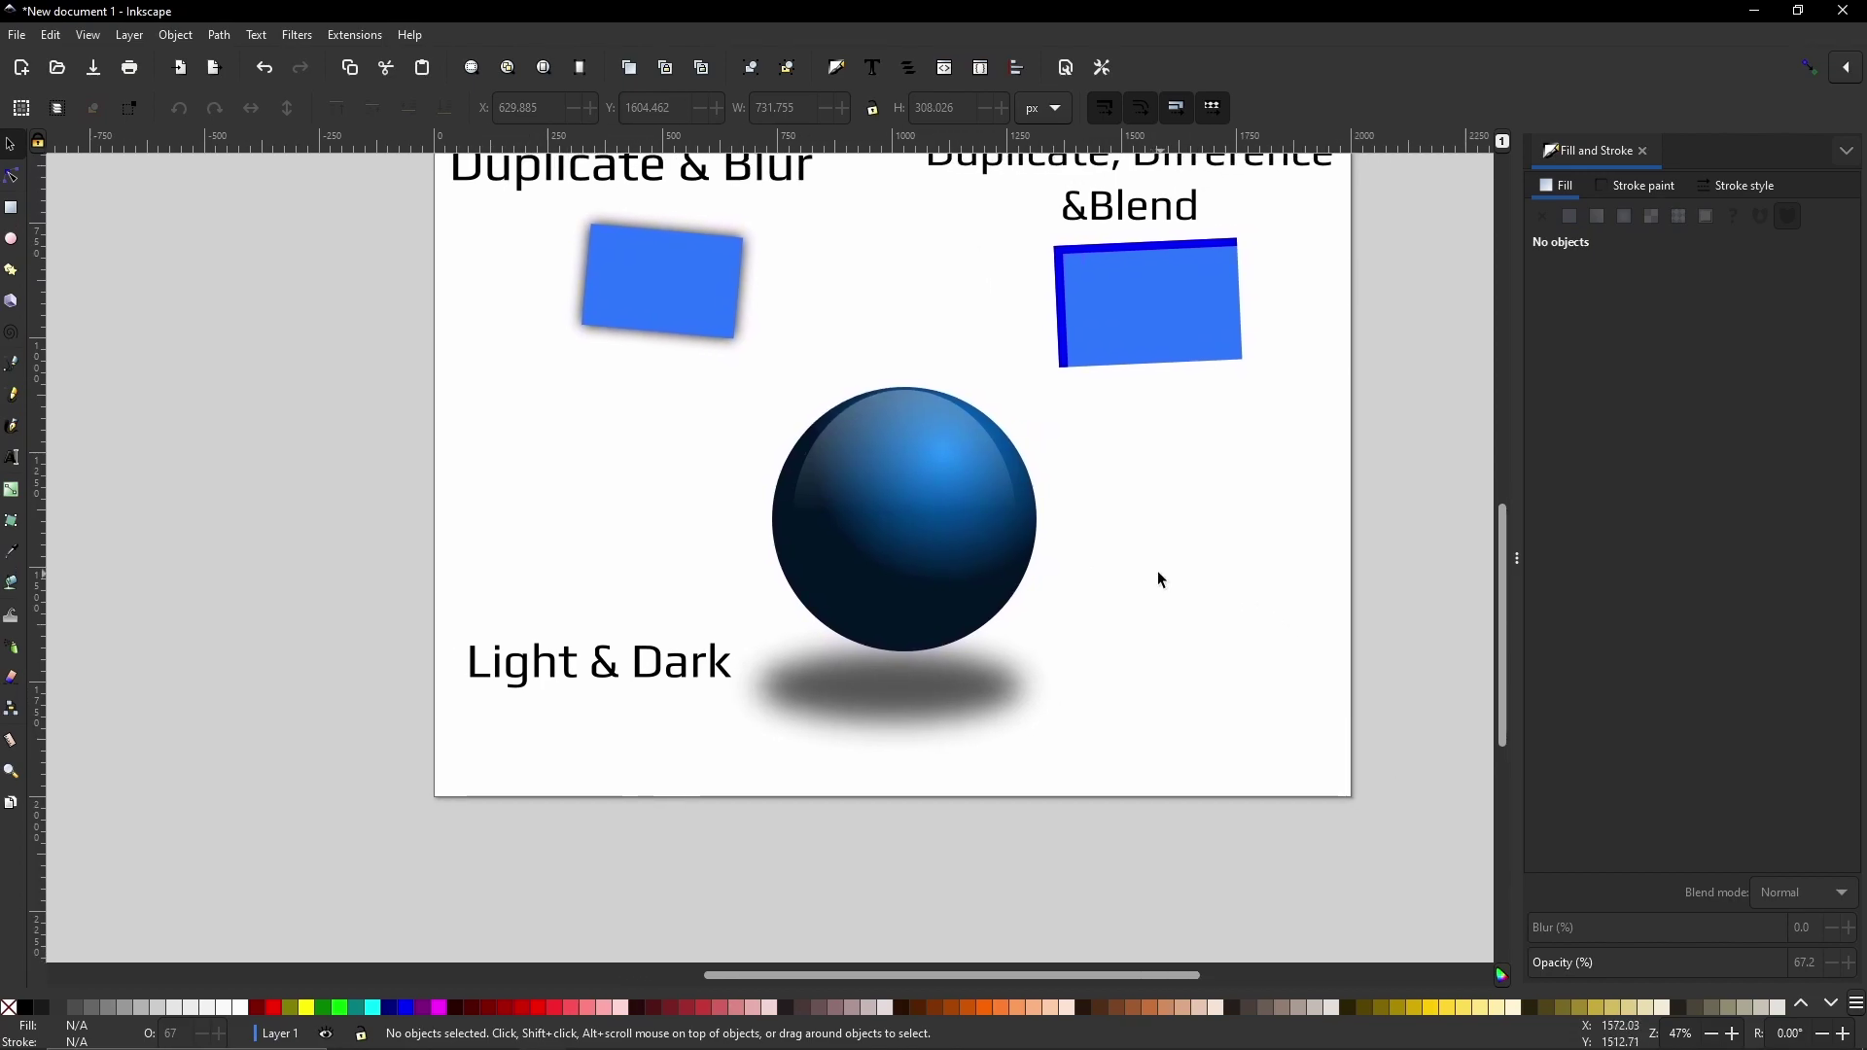